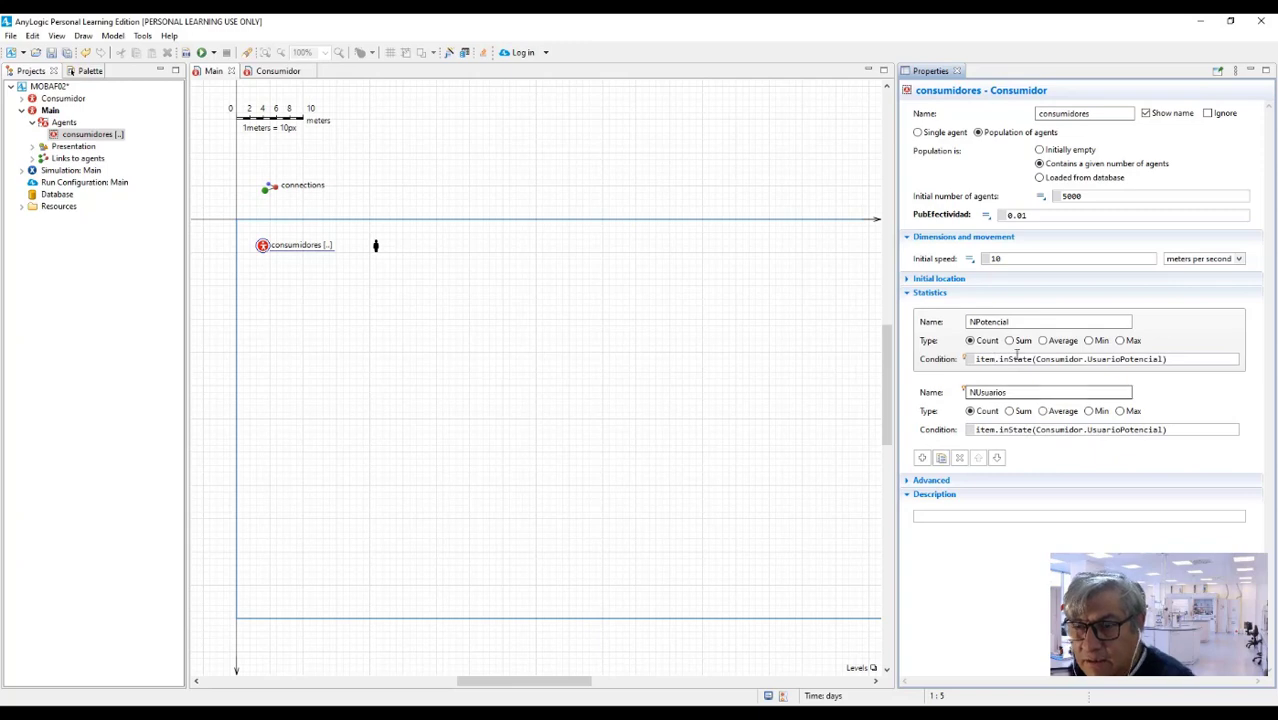
Step: Change the condition of the NUsuarios statistic to item.inState(Consumidor.Usuario)
click(1020, 419)
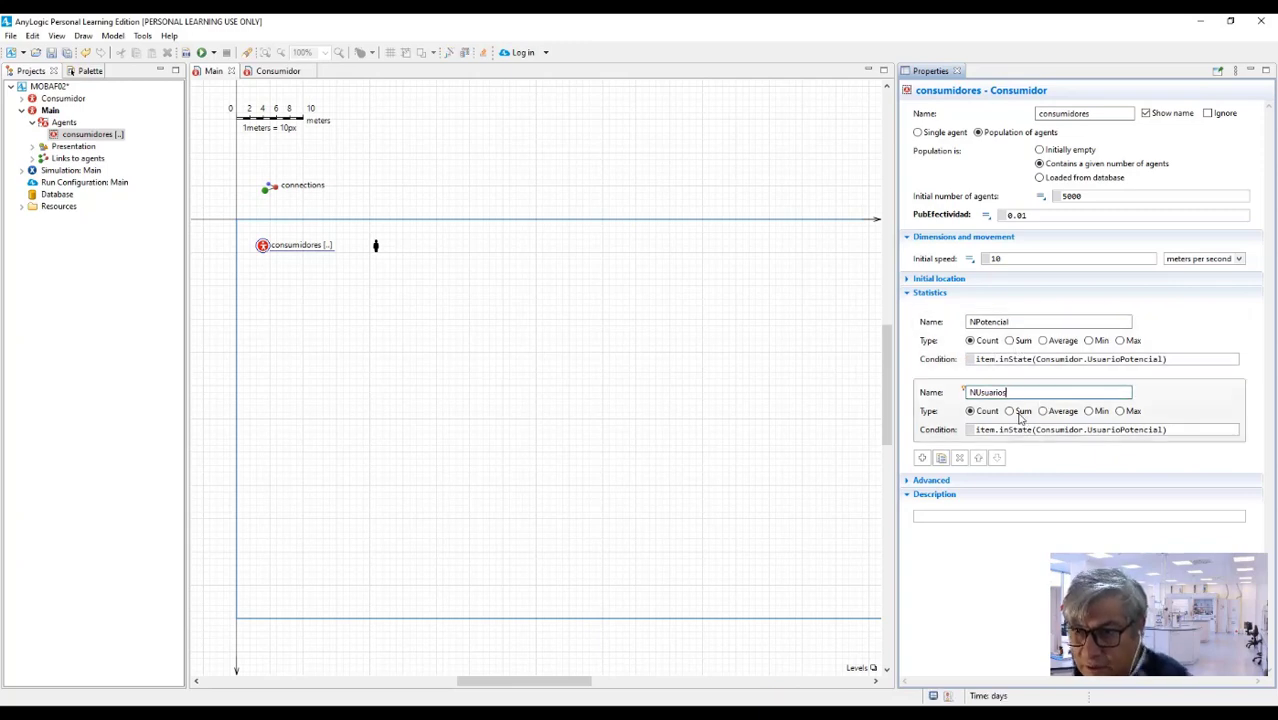
click(1118, 429)
text(s)
key(Delete)
key(Delete)
key(Delete)
key(Delete)
key(Delete)
key(Delete)
key(Delete)
key(Delete)
key(Delete)
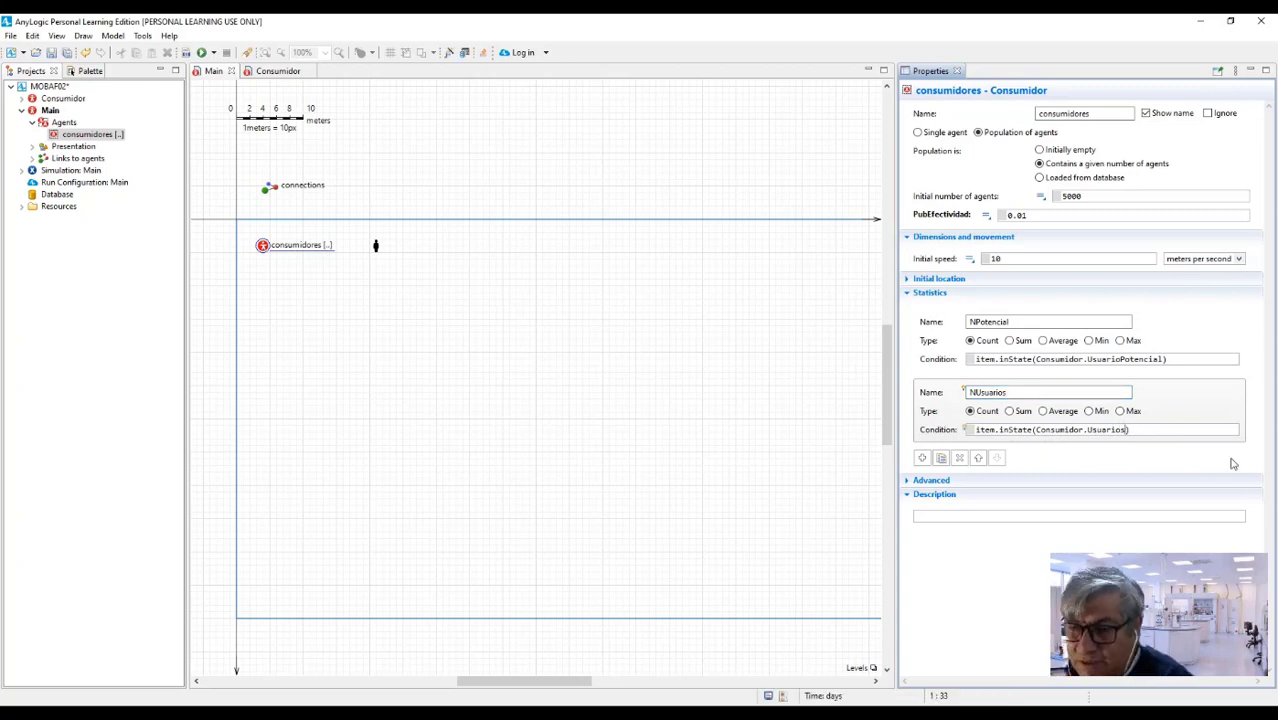
key(BackSpace)
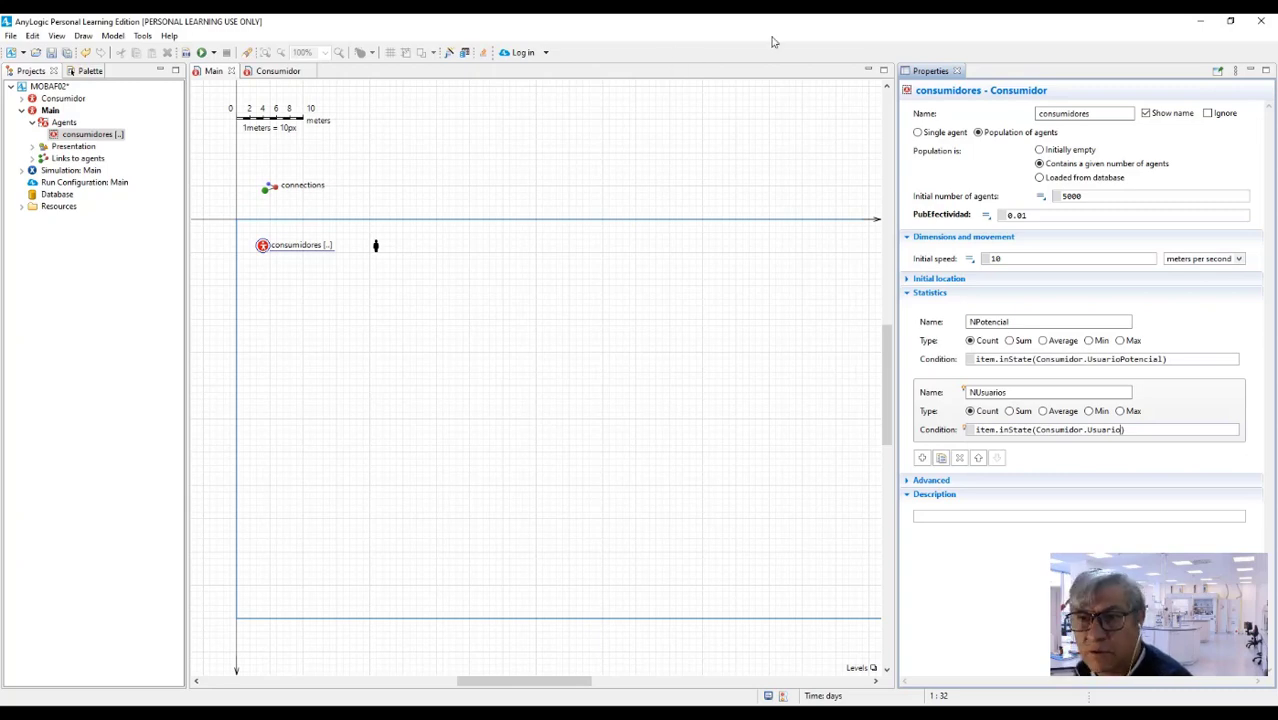
Step: Rename the second statistic of the consumidores population to NUsuario
click(1173, 326)
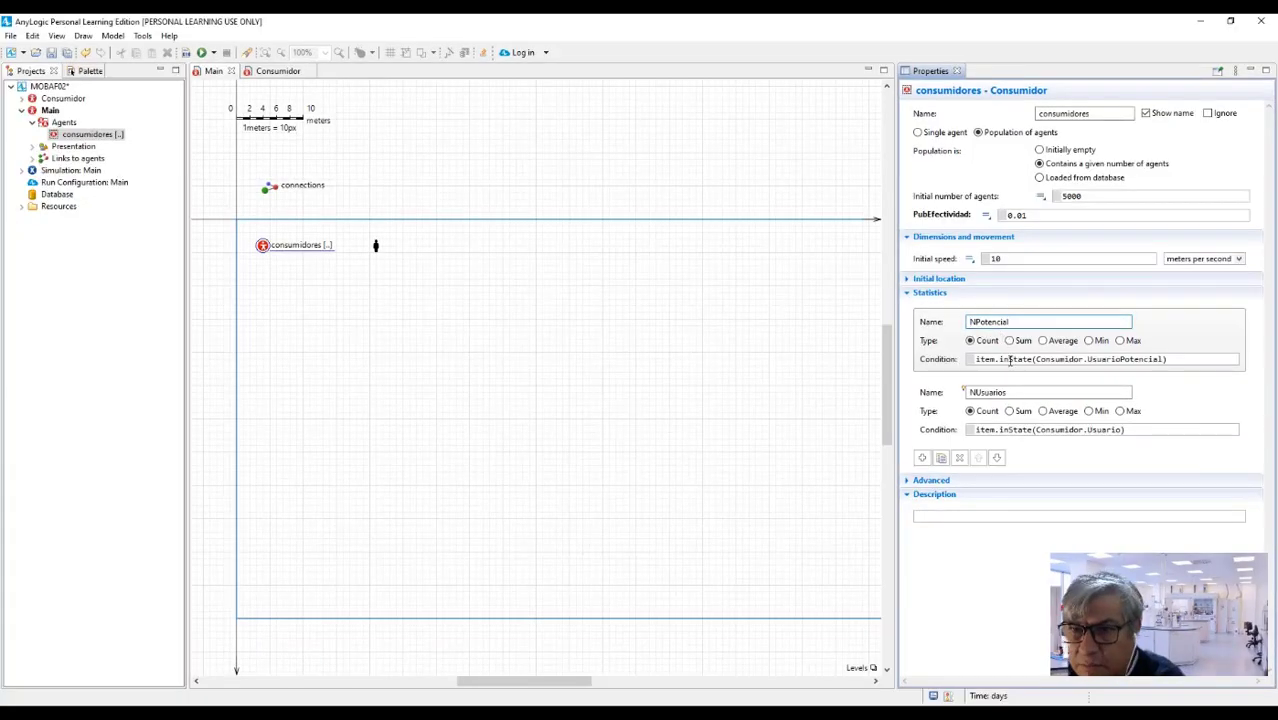
click(1016, 394)
key(BackSpace)
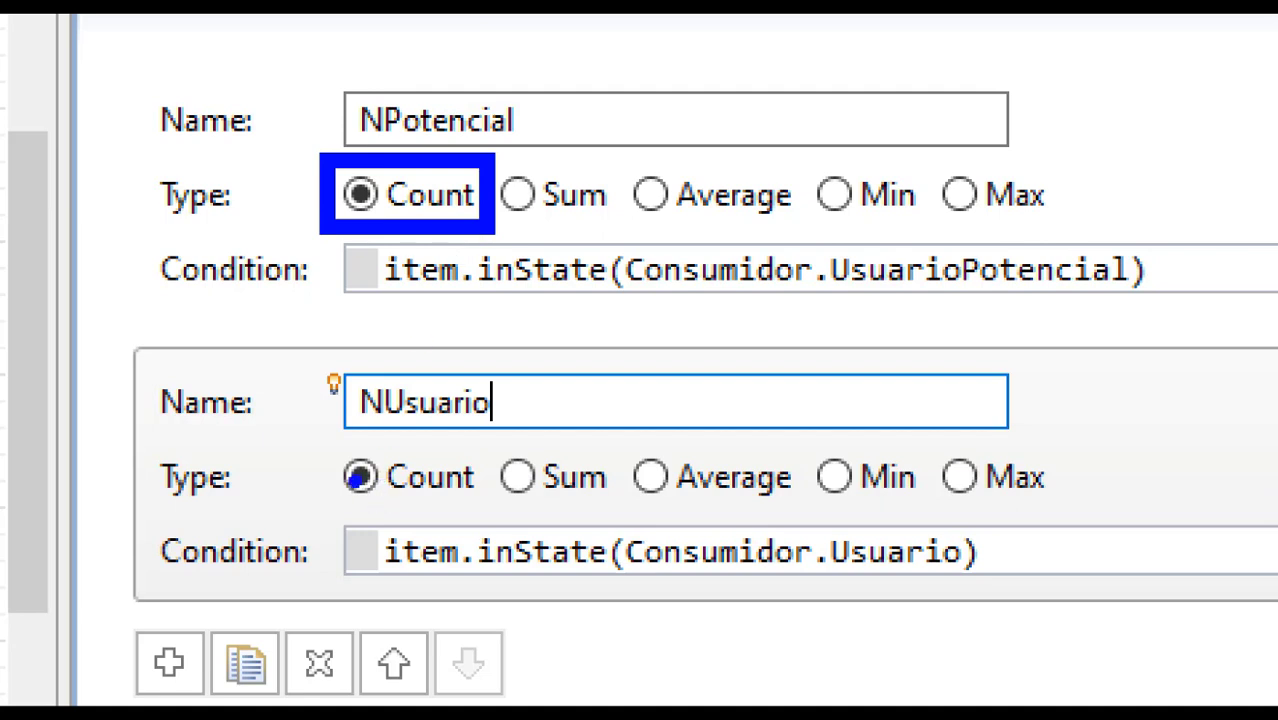
drag(320, 436, 481, 503)
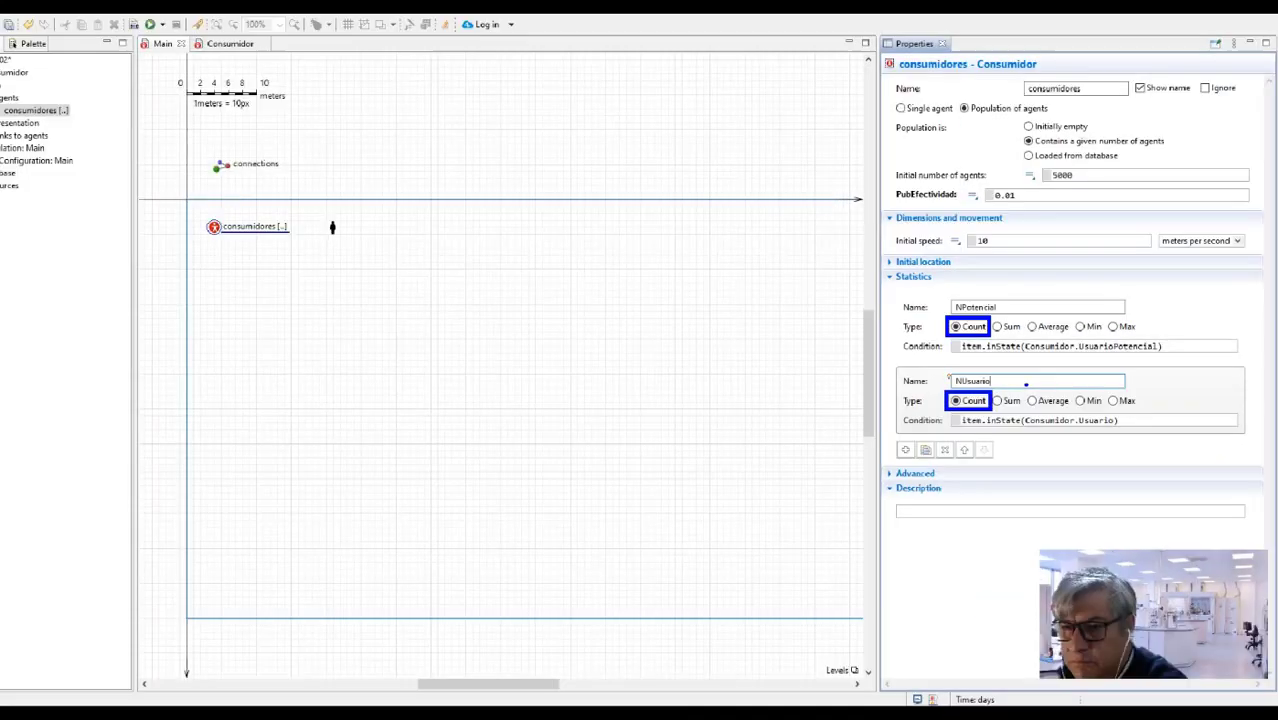
click(1025, 308)
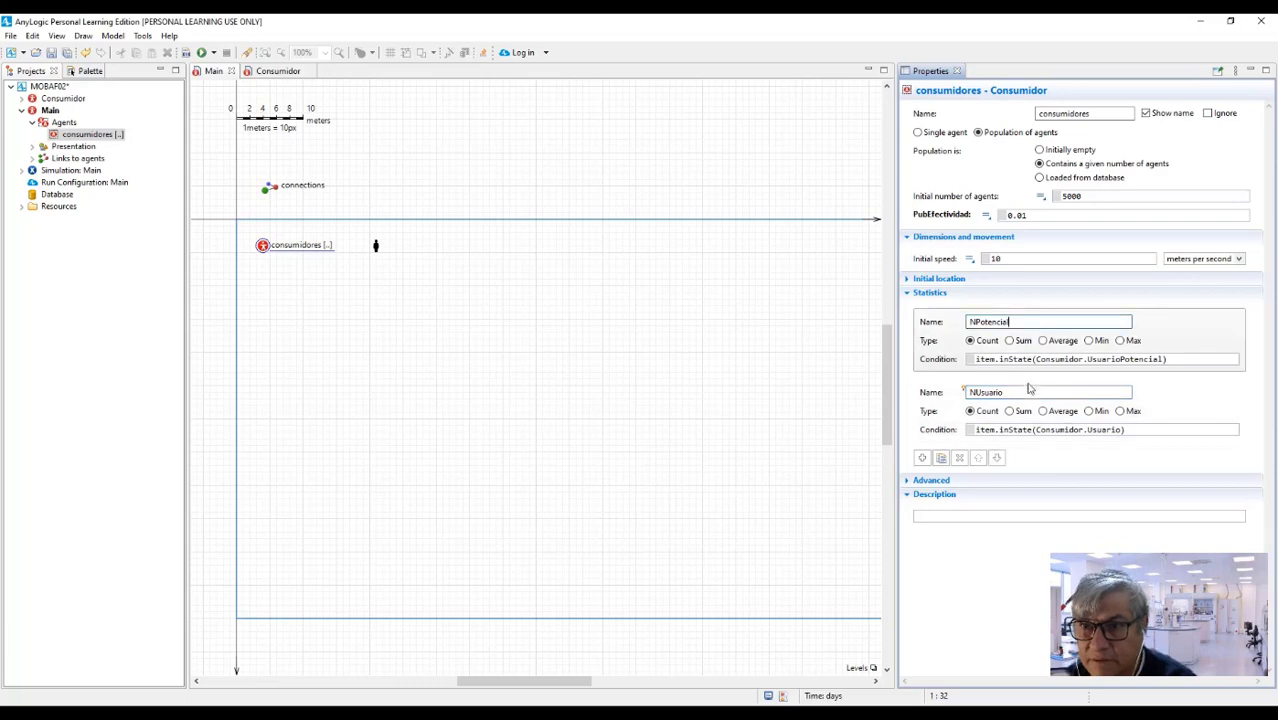
click(1030, 391)
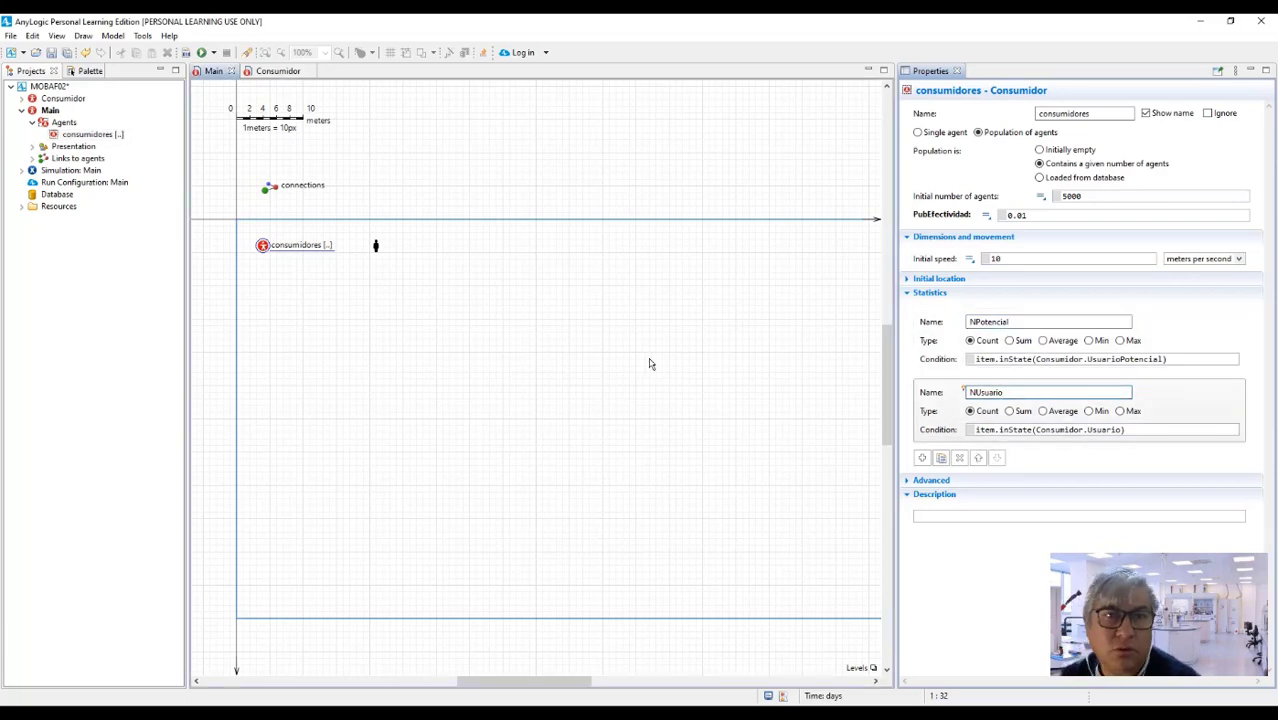
Step: Build the model and reopen the properties of the consumidores population
click(705, 367)
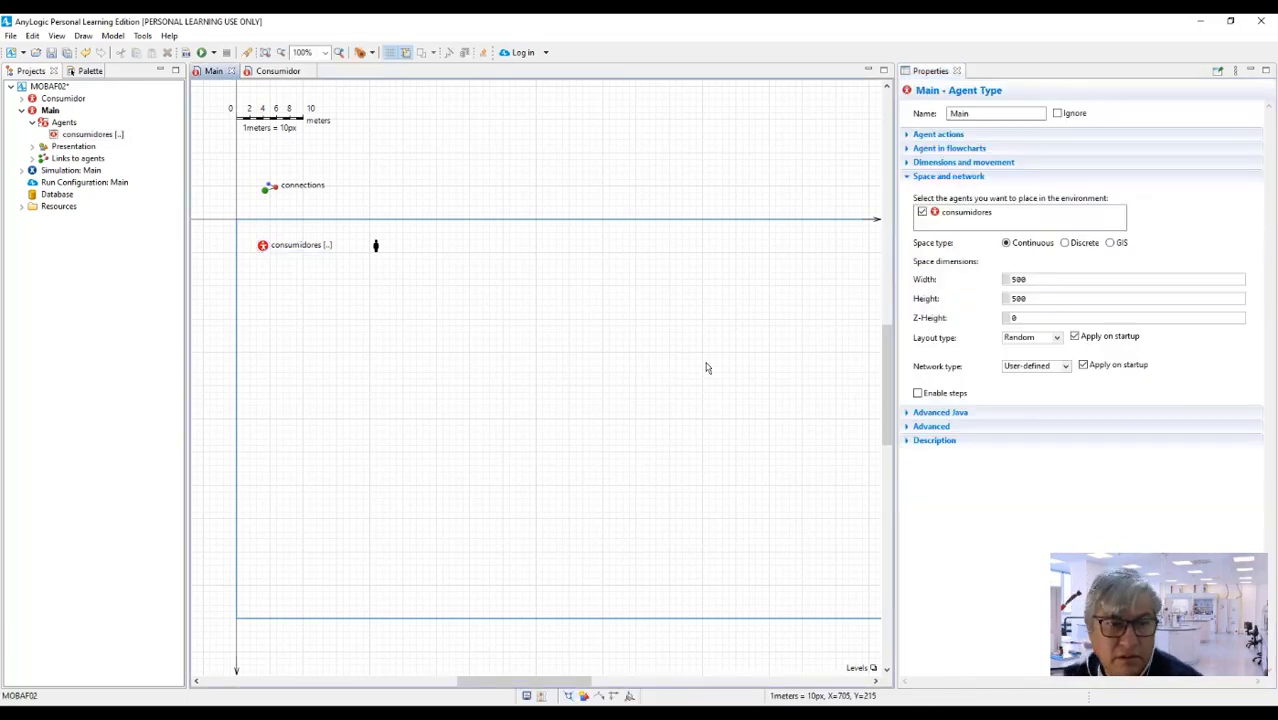
click(186, 52)
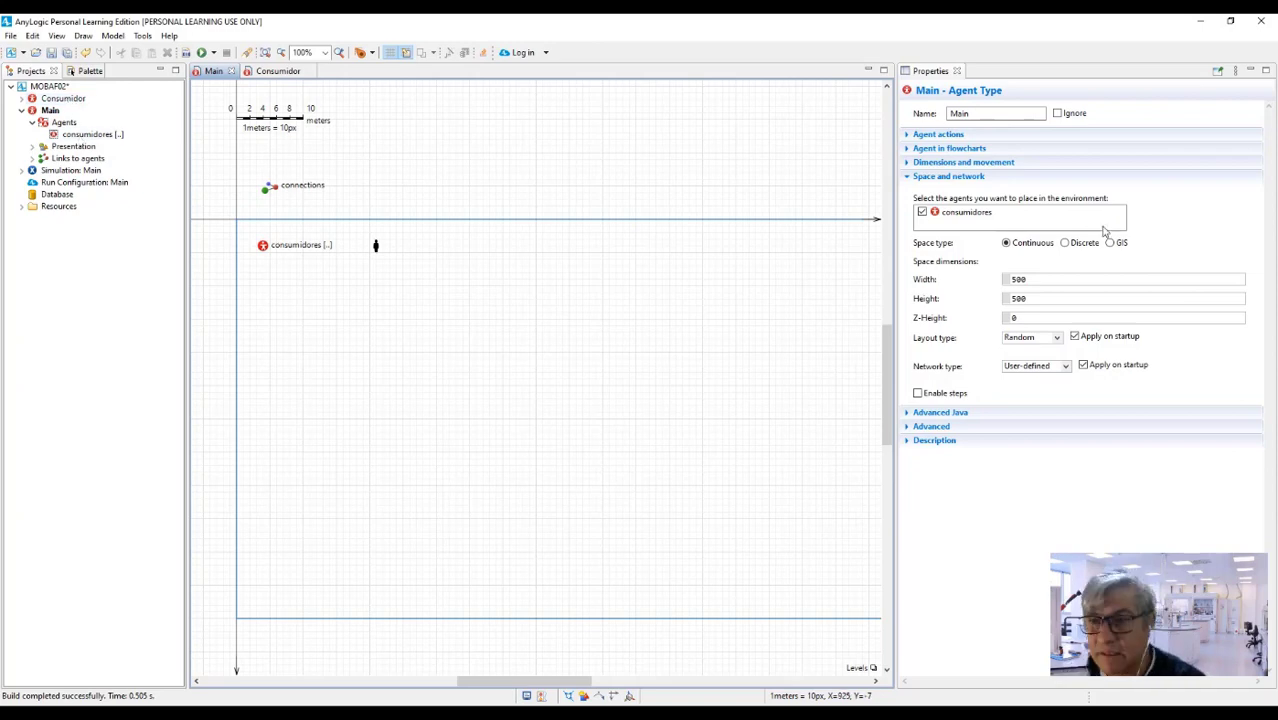
click(76, 136)
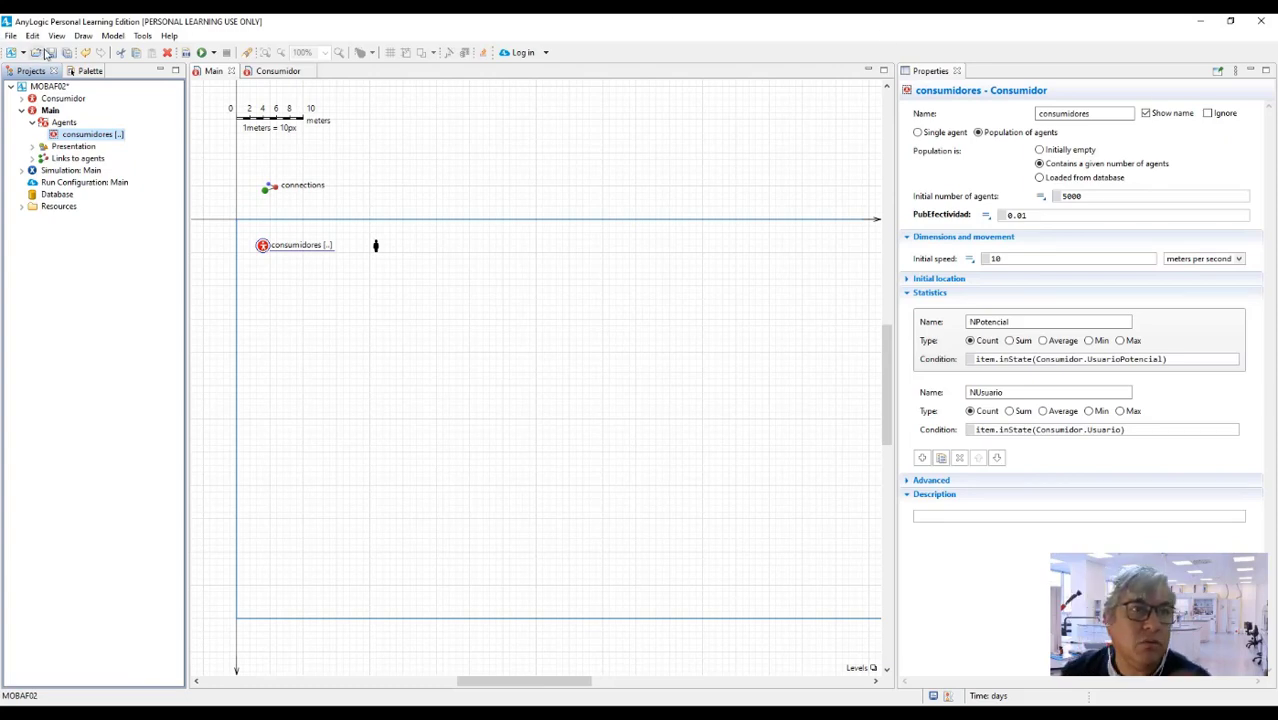
Step: Add a Time Stack Chart to the Main canvas, just below the consumidores population
click(79, 72)
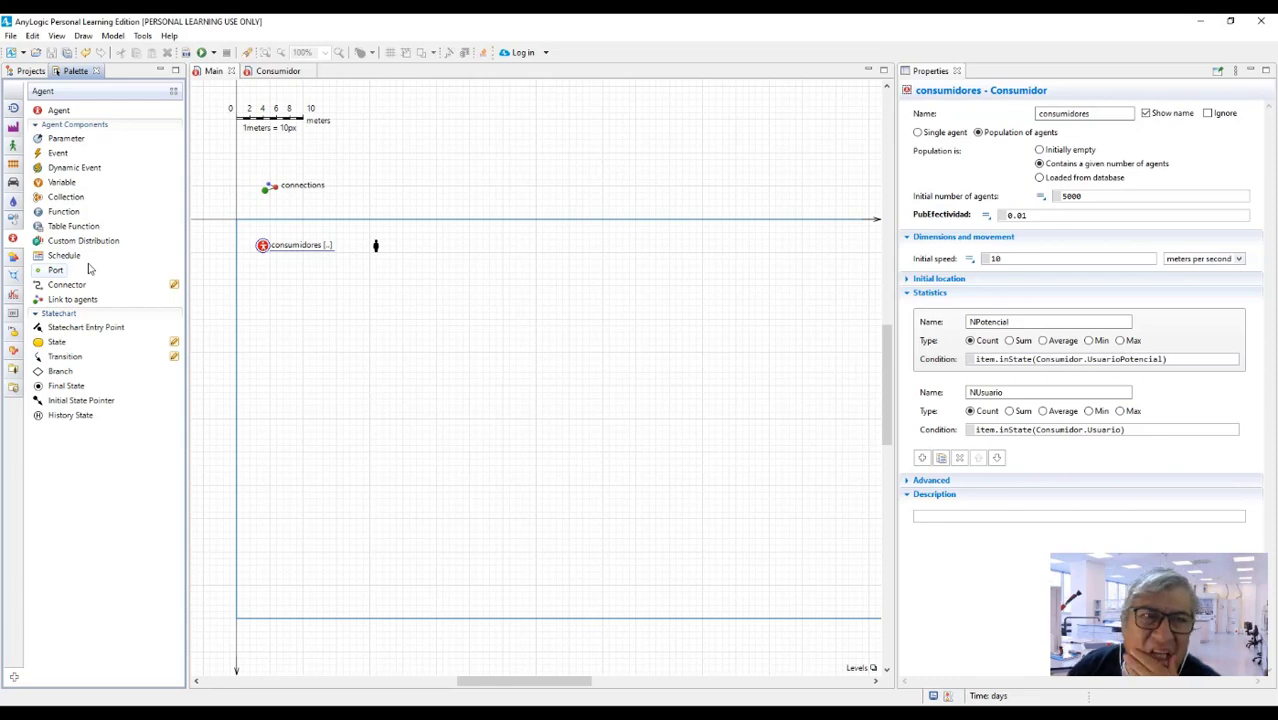
click(14, 296)
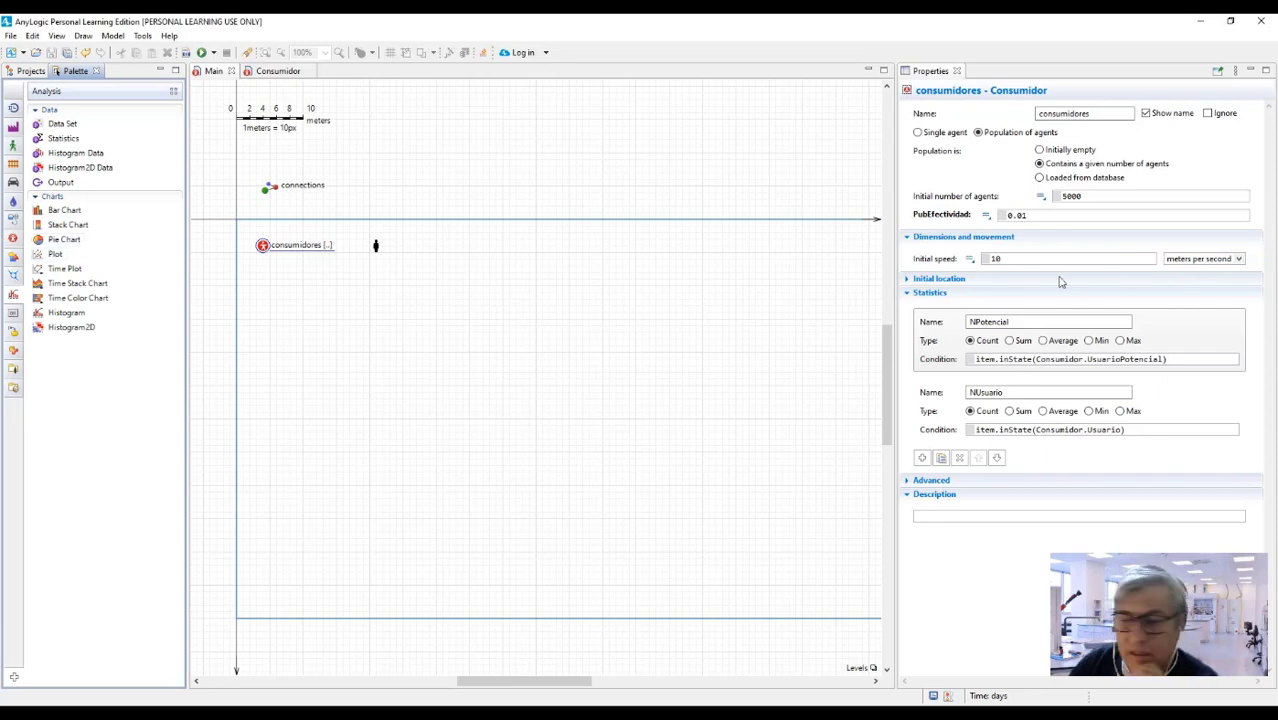
click(62, 284)
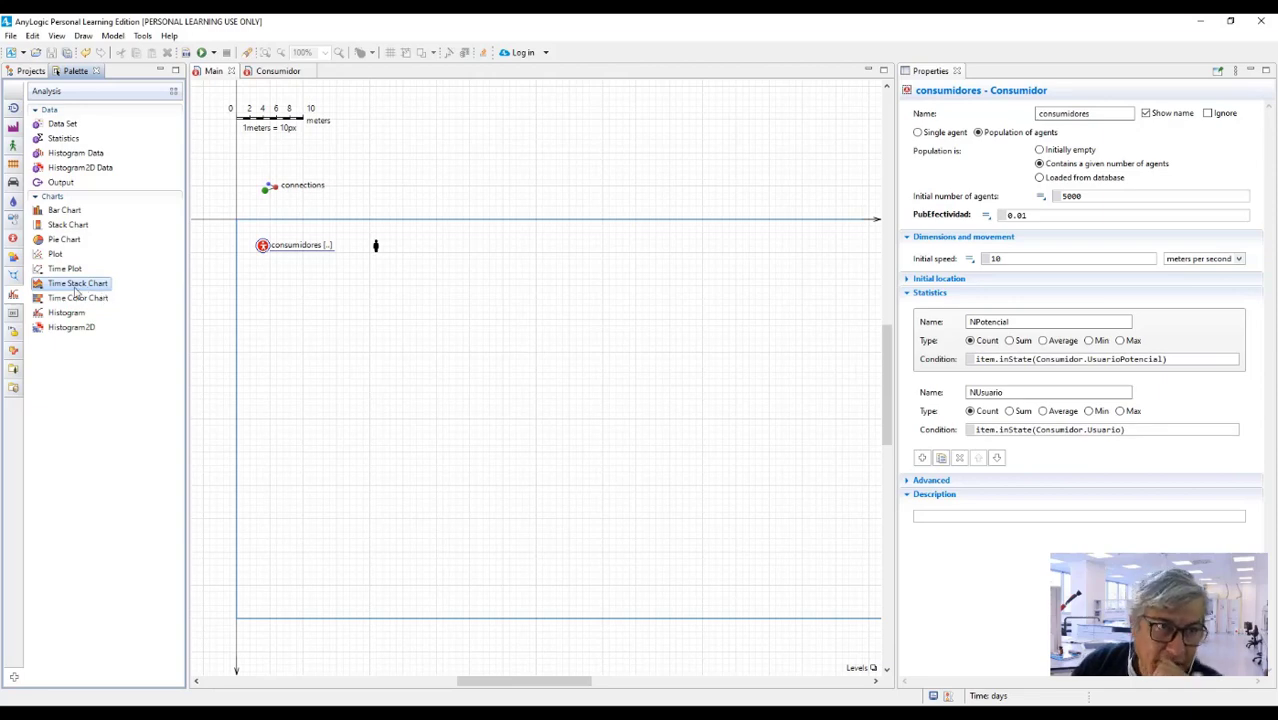
drag(38, 287, 279, 287)
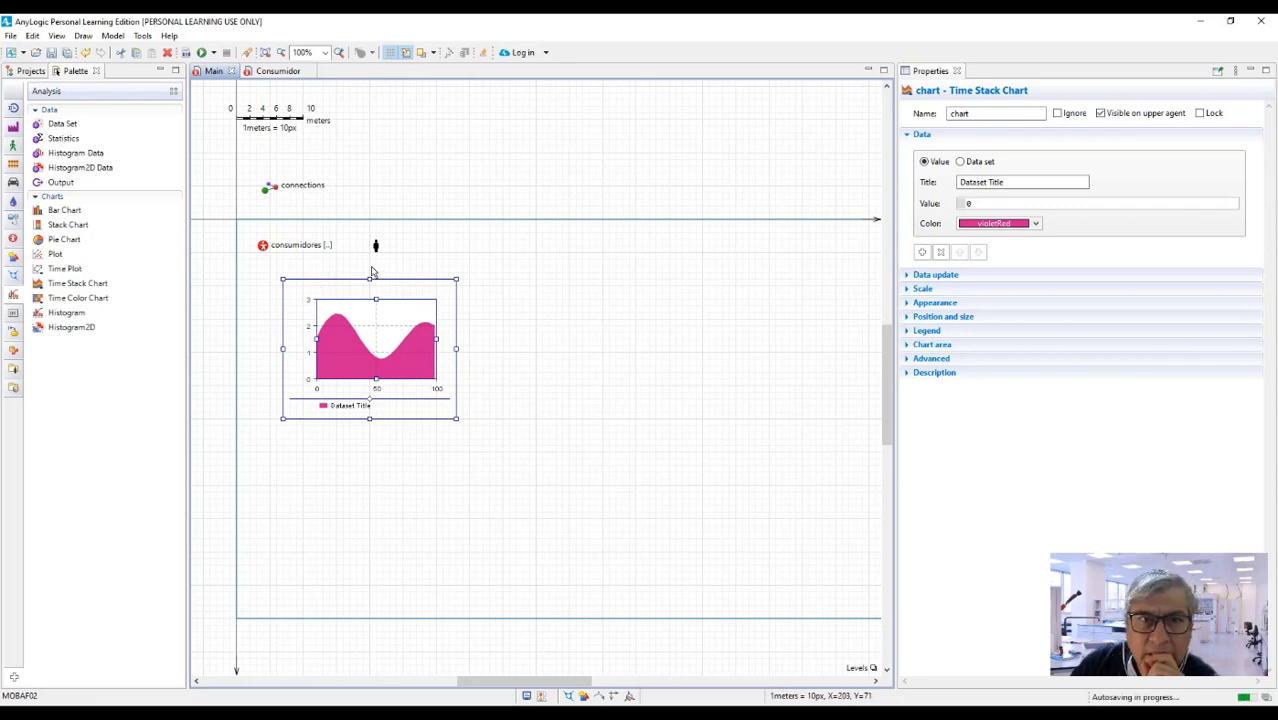
Step: Move the consumidores person figure to X 570, Y 40 and widen the time stack chart to about one and a half times its width
drag(377, 249, 618, 250)
click(410, 346)
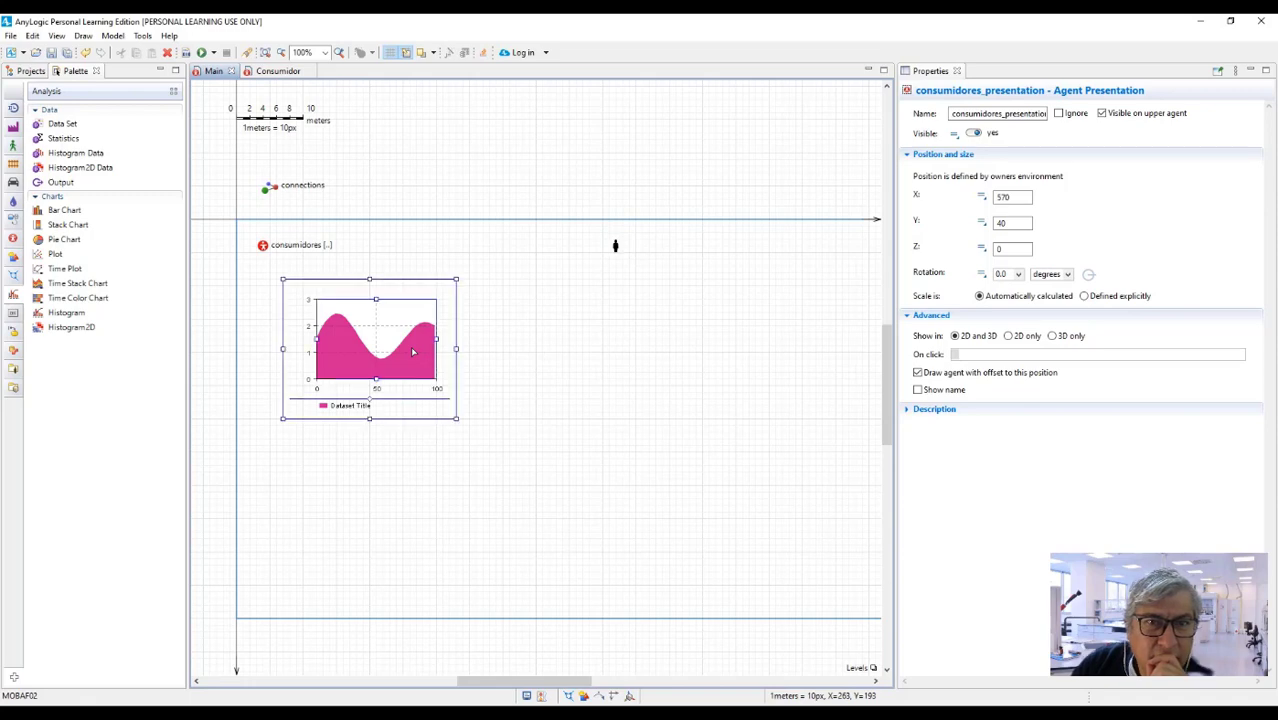
drag(465, 348, 555, 348)
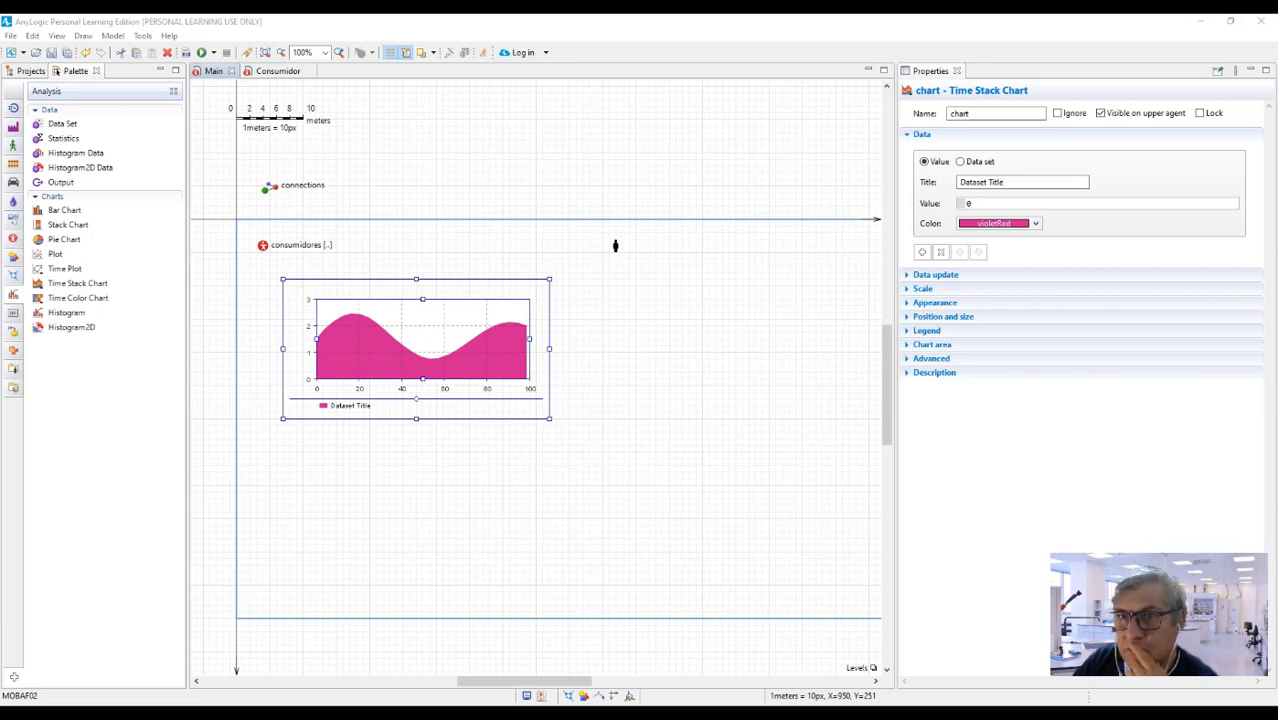
Step: Set the title of the time stack chart's data item to Usuarios
click(962, 182)
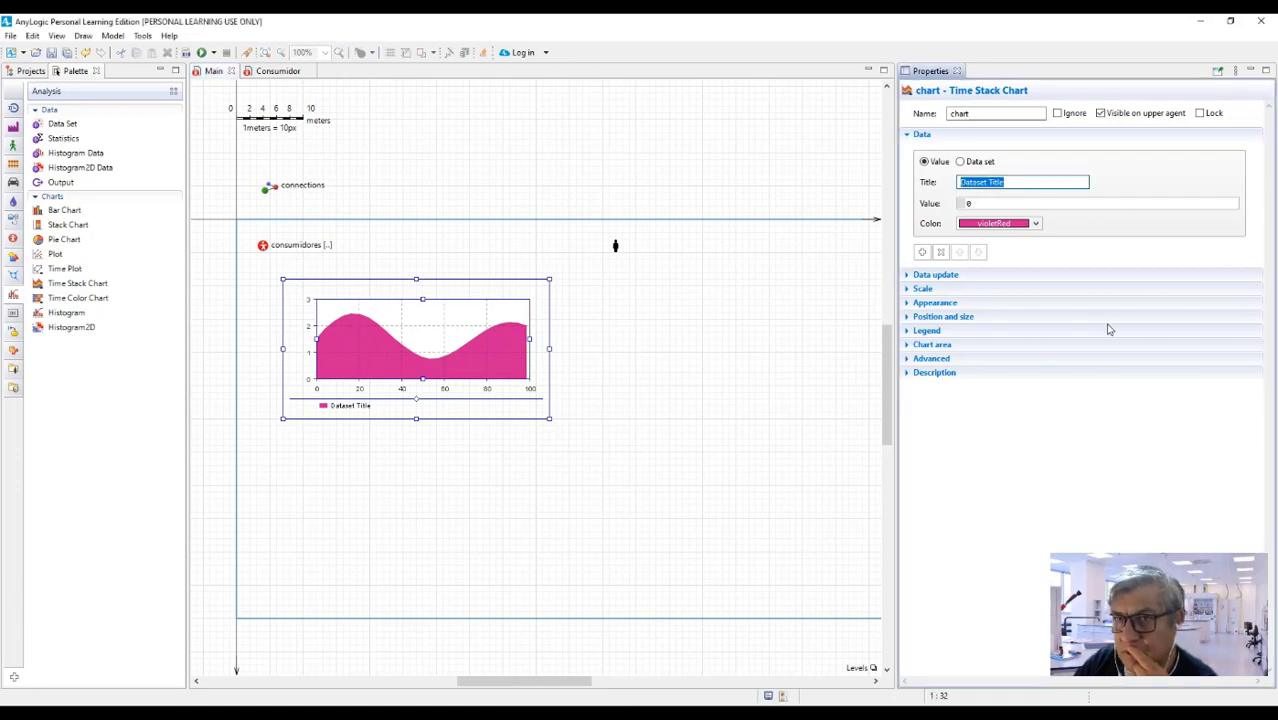
text(Usua)
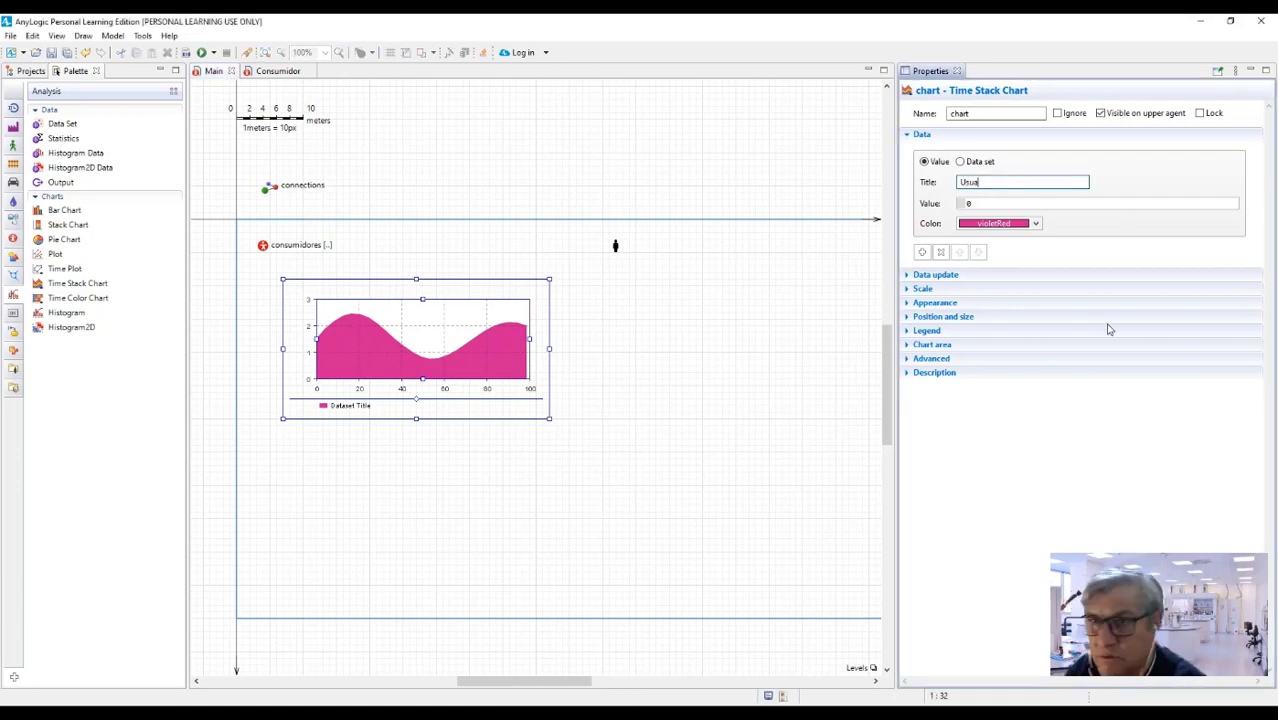
text(rios)
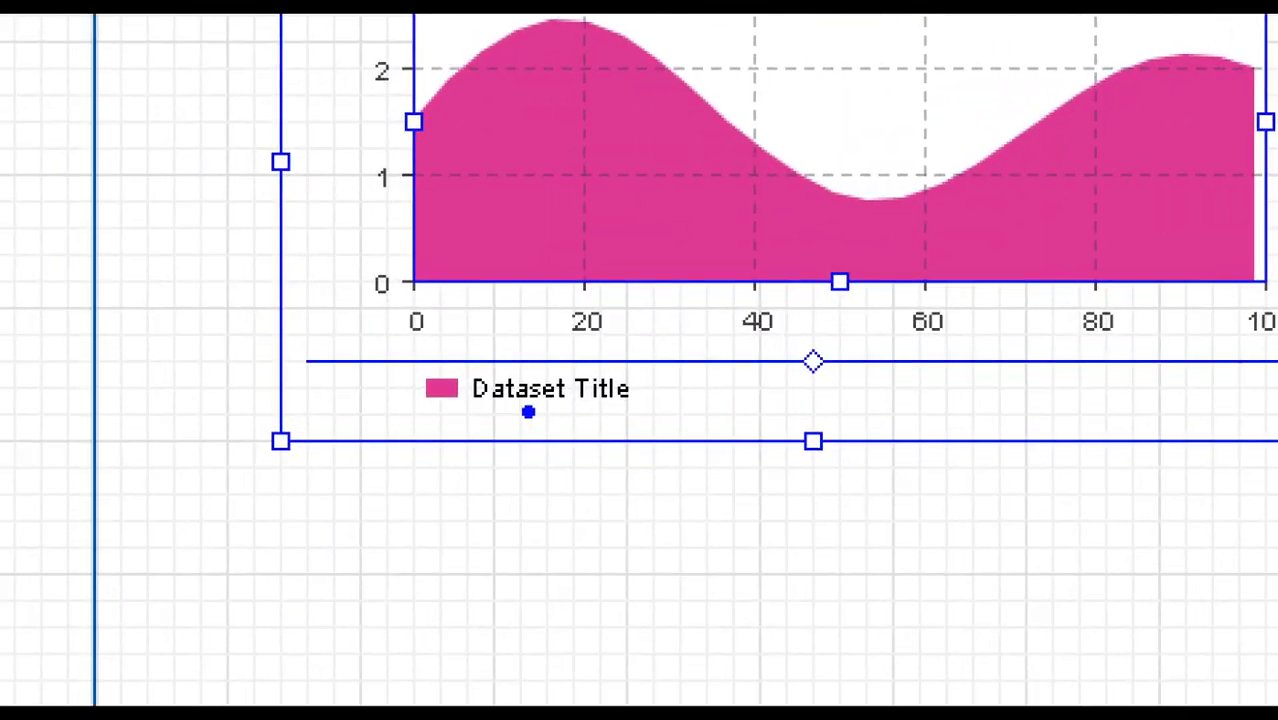
drag(467, 418, 626, 418)
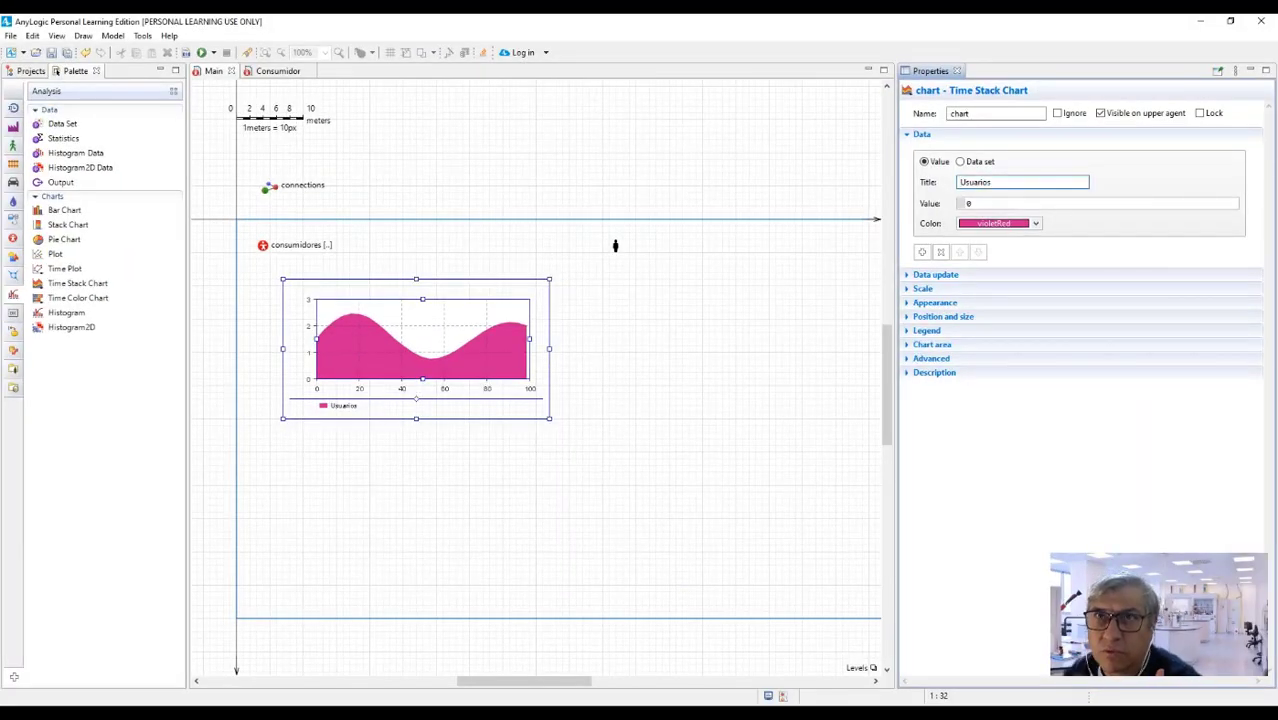
click(985, 206)
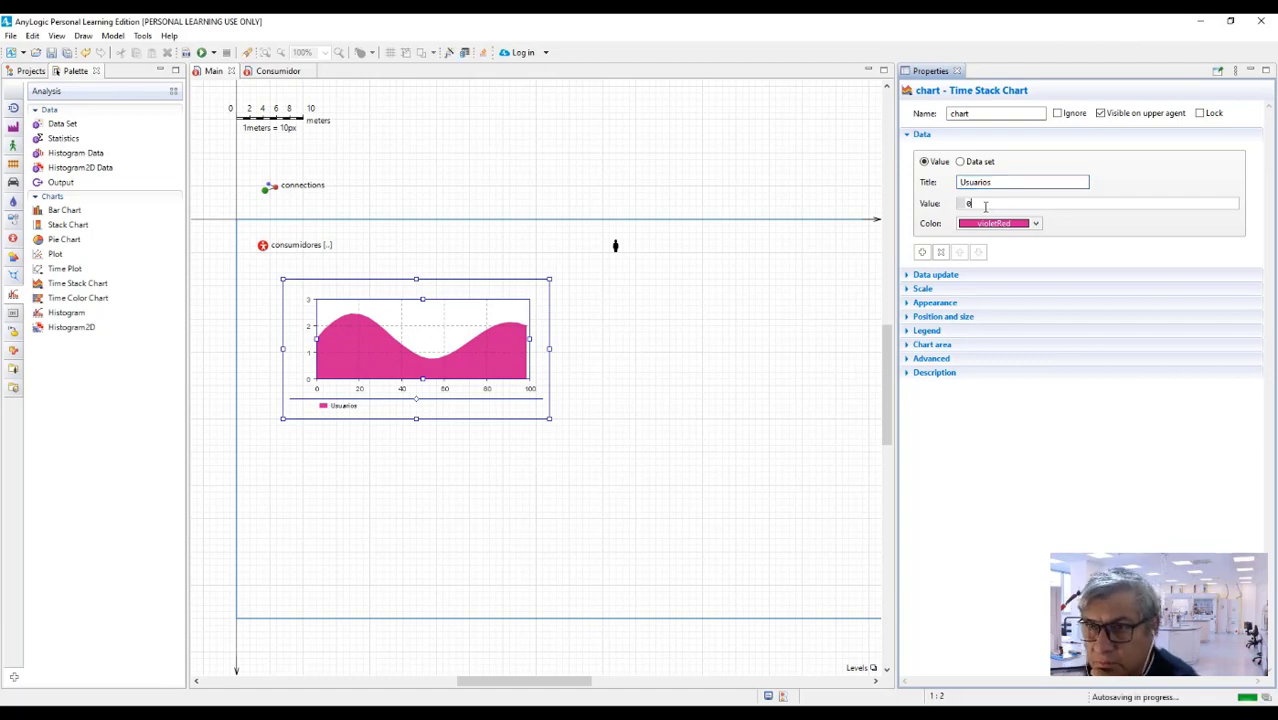
key(BackSpace)
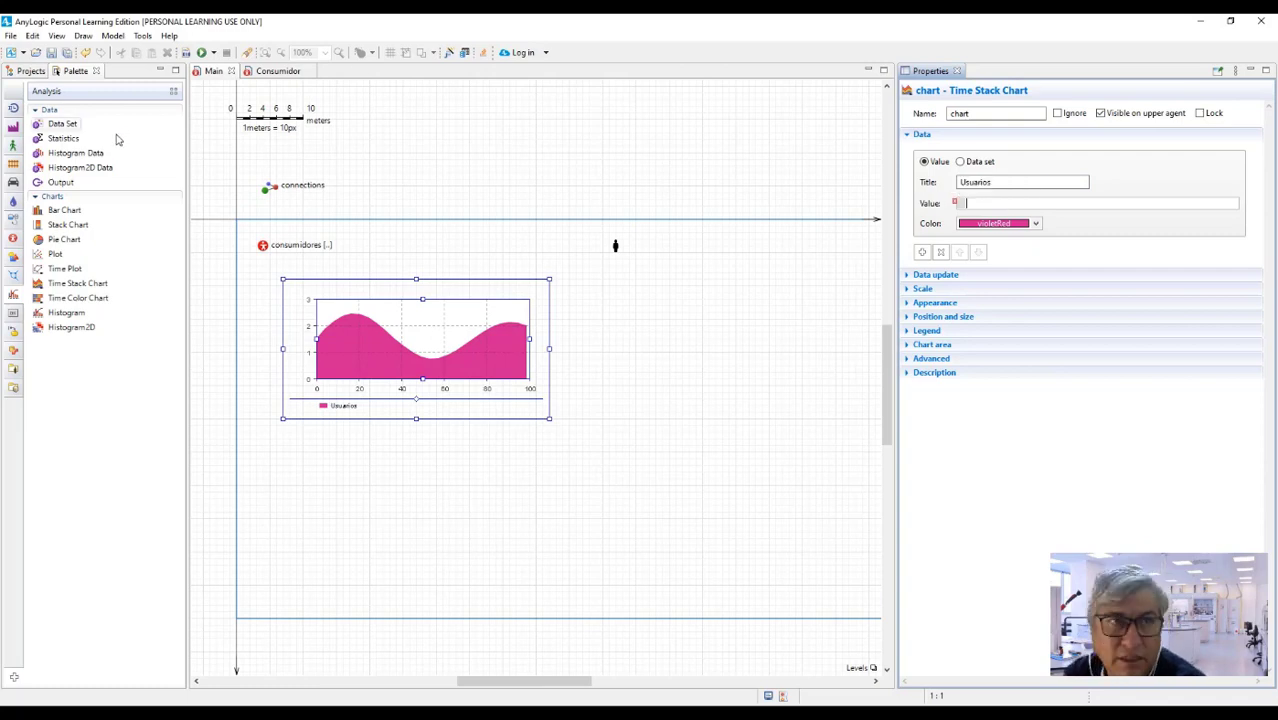
click(30, 71)
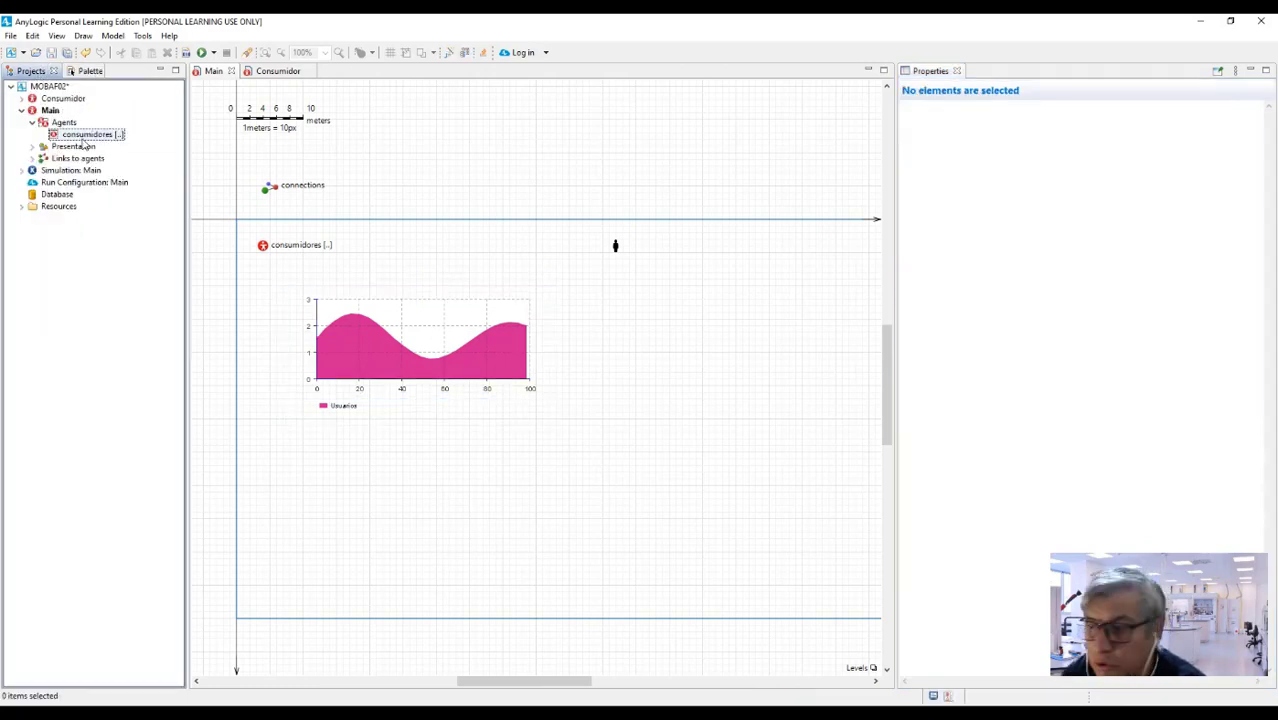
click(345, 316)
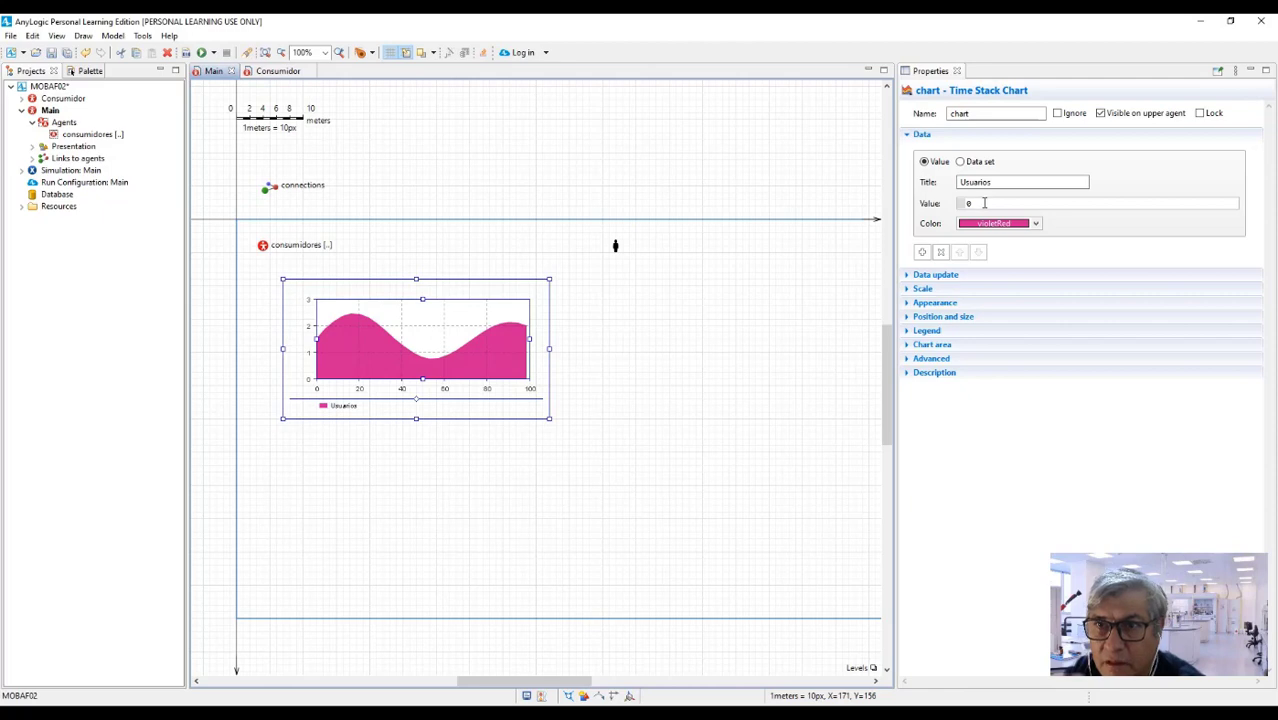
Step: Set the value of the chart's Usuarios data item to consumidores.NUsuario()
click(984, 203)
text(consum)
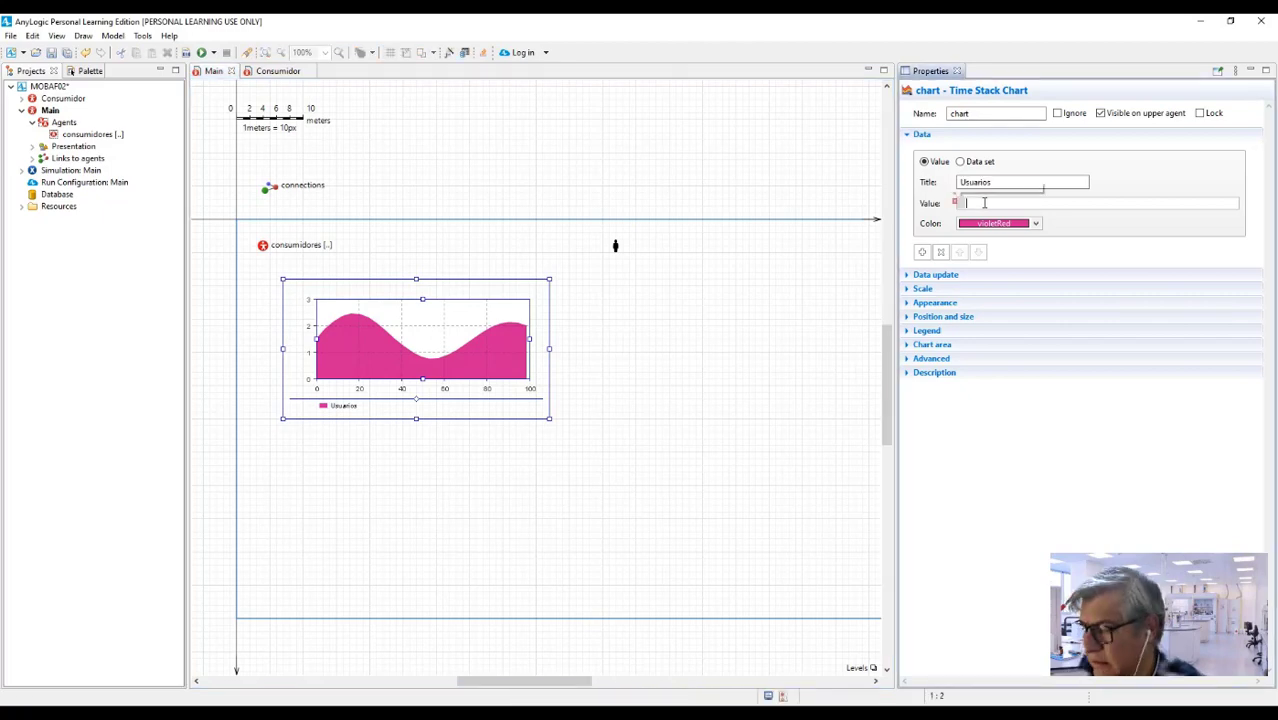
text(idores)
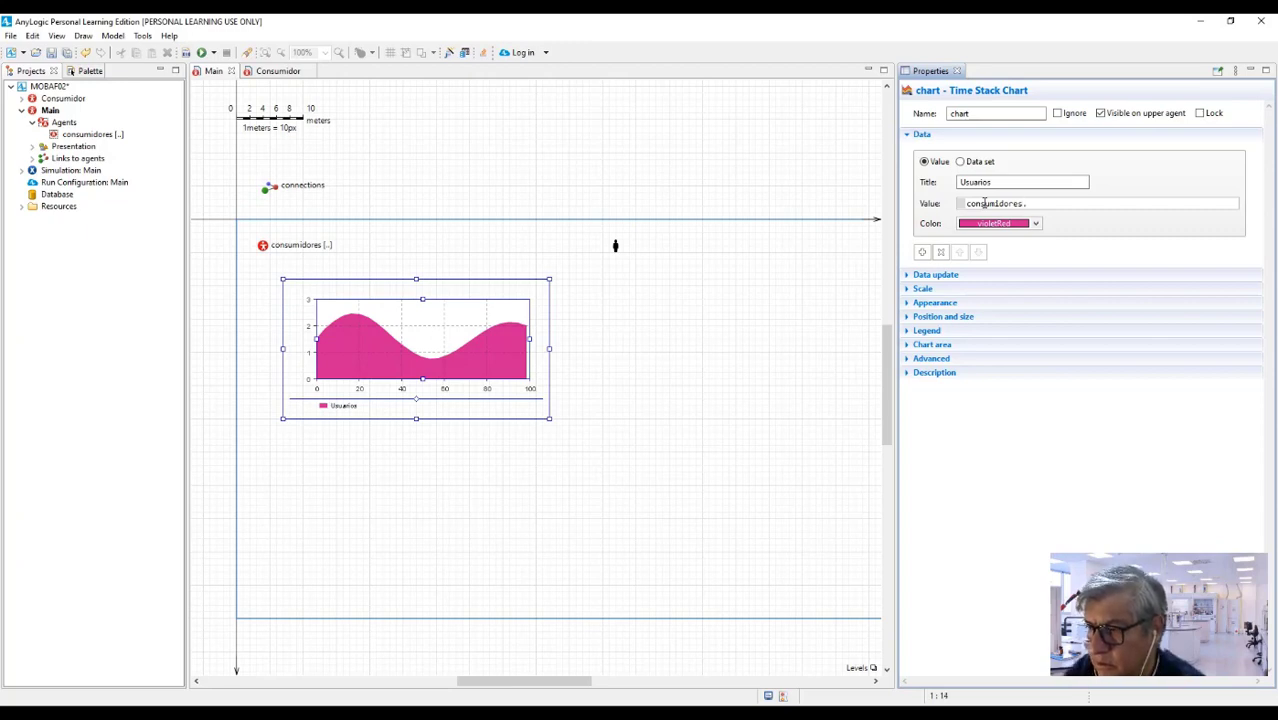
text(.n)
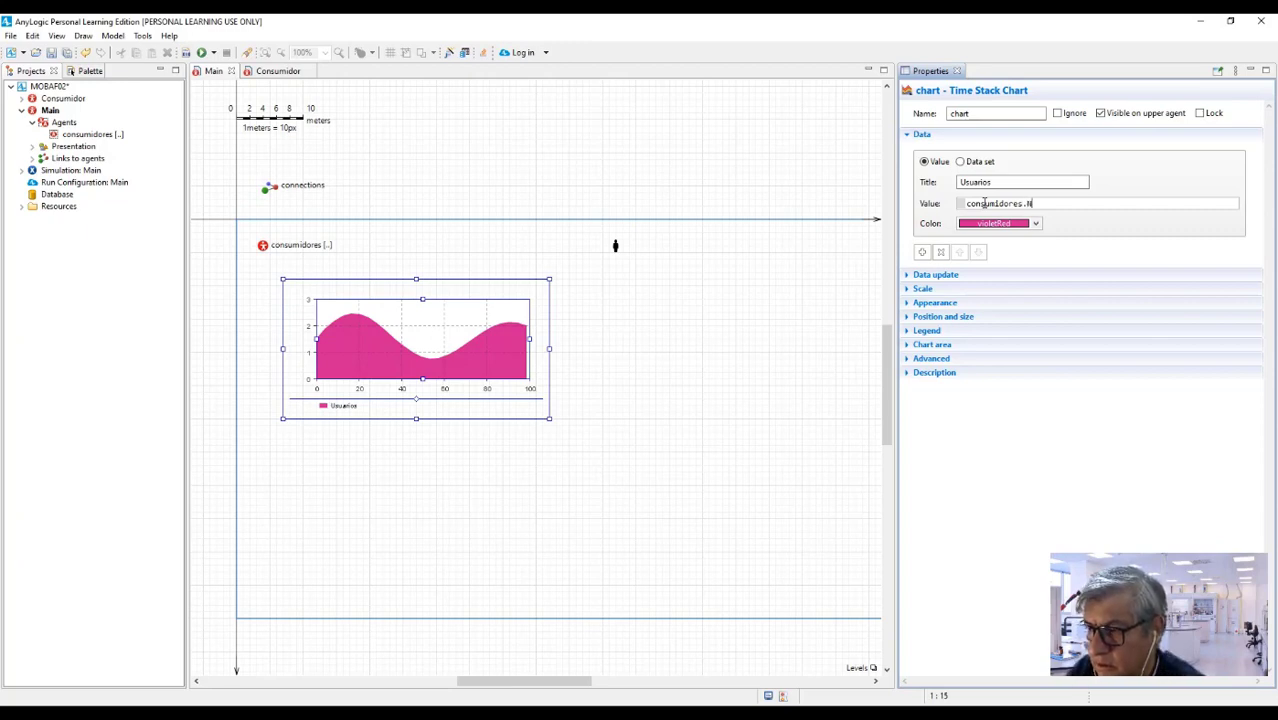
text(u)
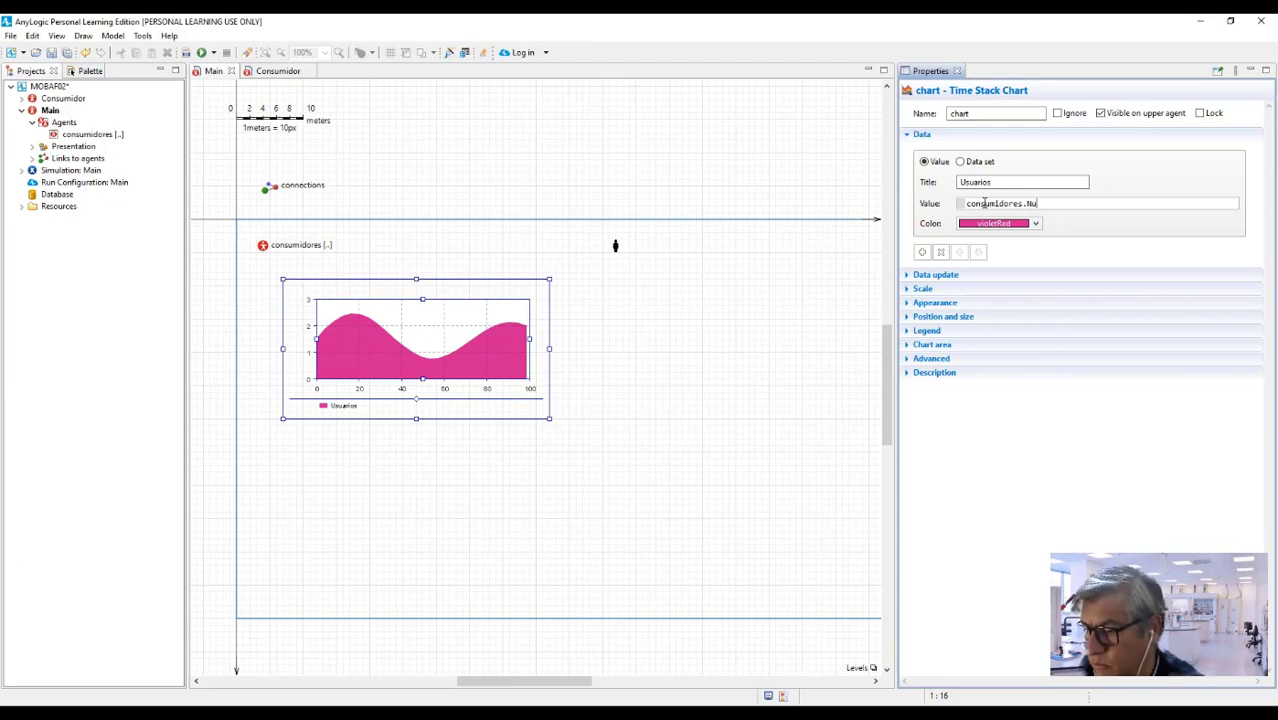
text(su)
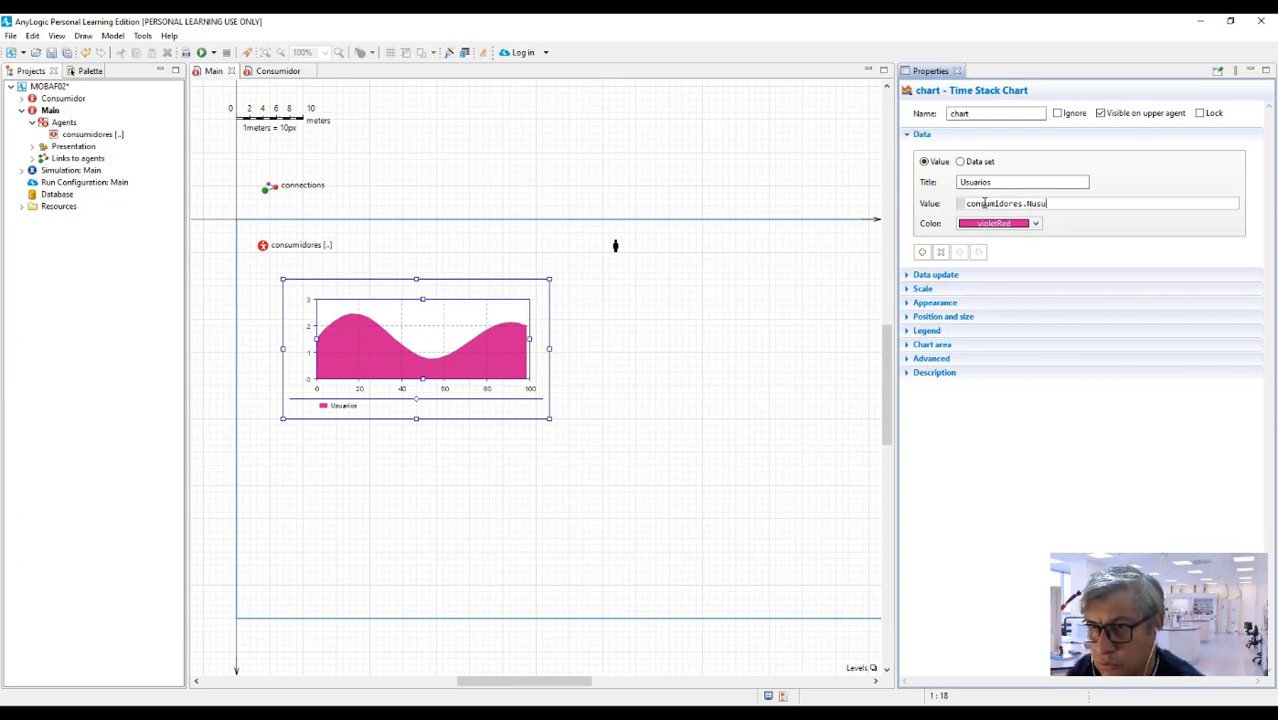
text(arios)
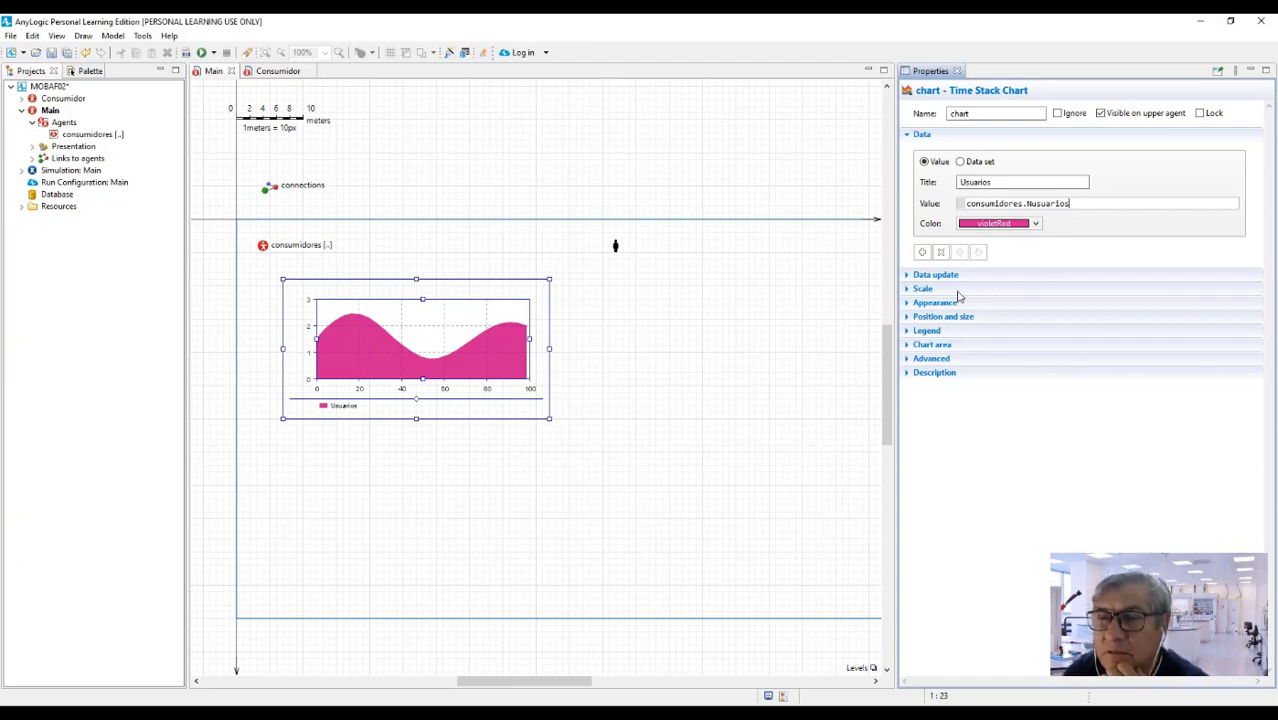
key(BackSpace)
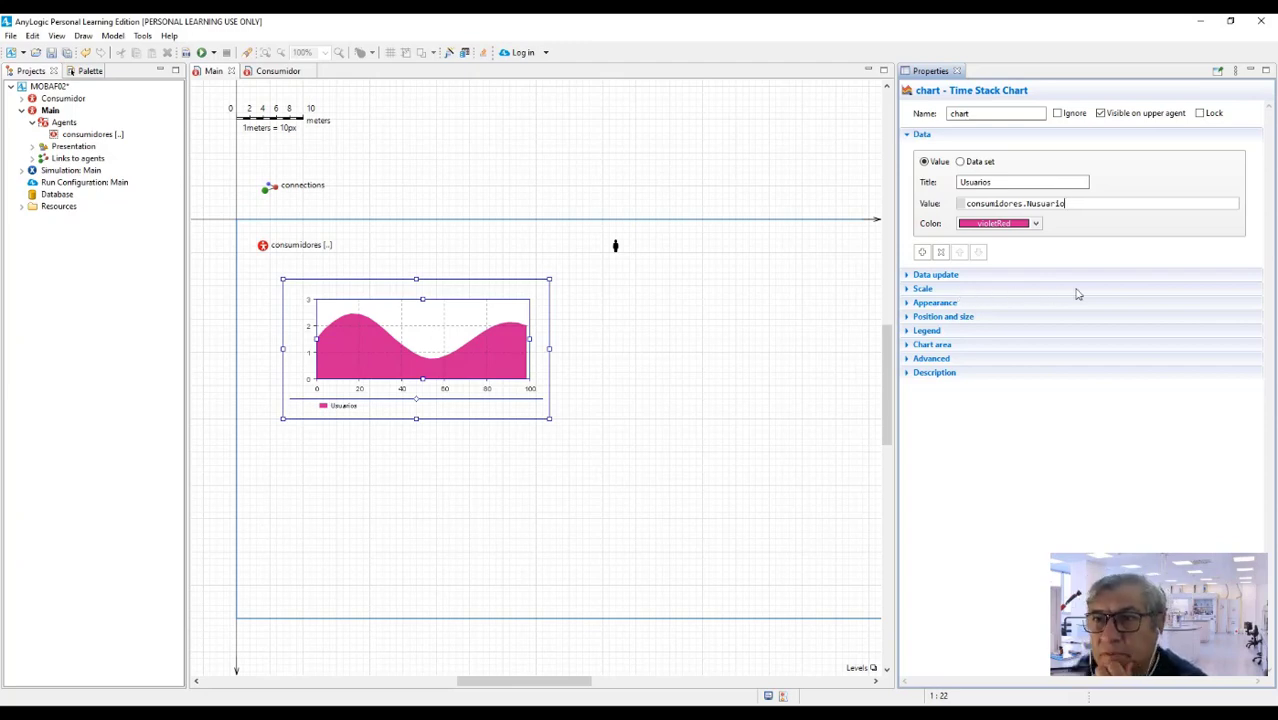
key(Left)
key(Left)
key(Left)
key(Left)
key(Left)
key(Left)
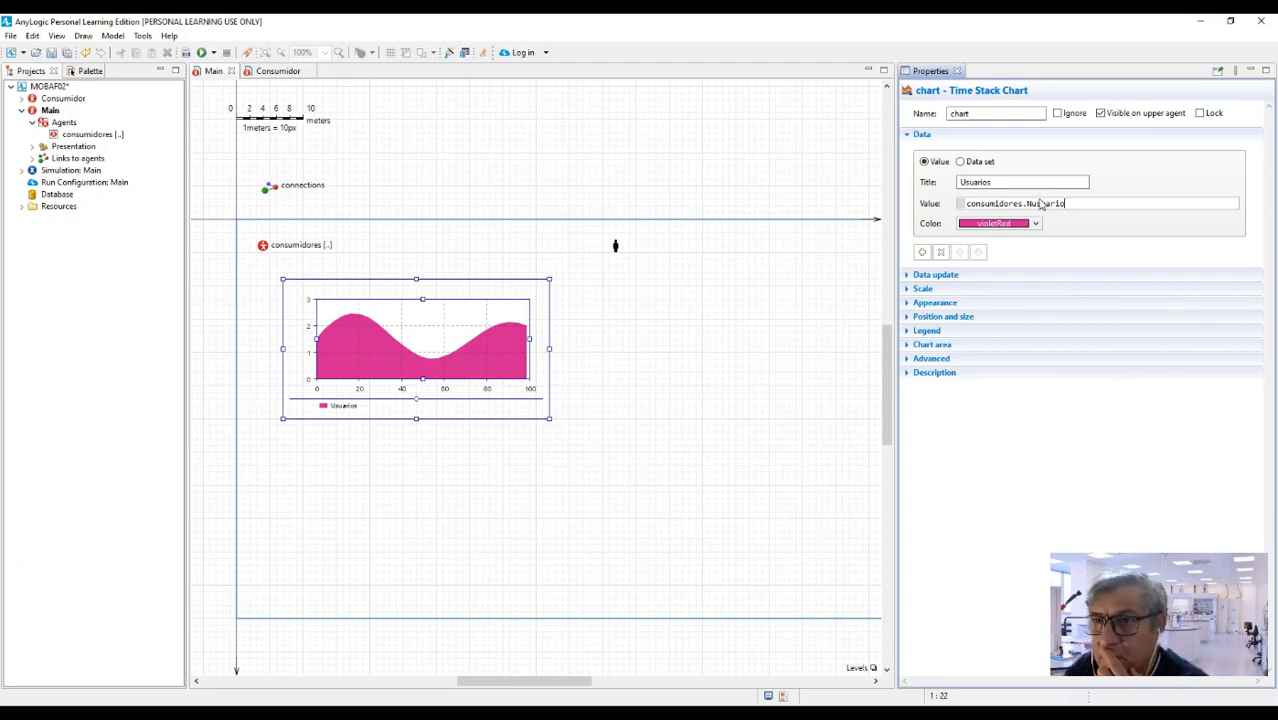
key(BackSpace)
text(U)
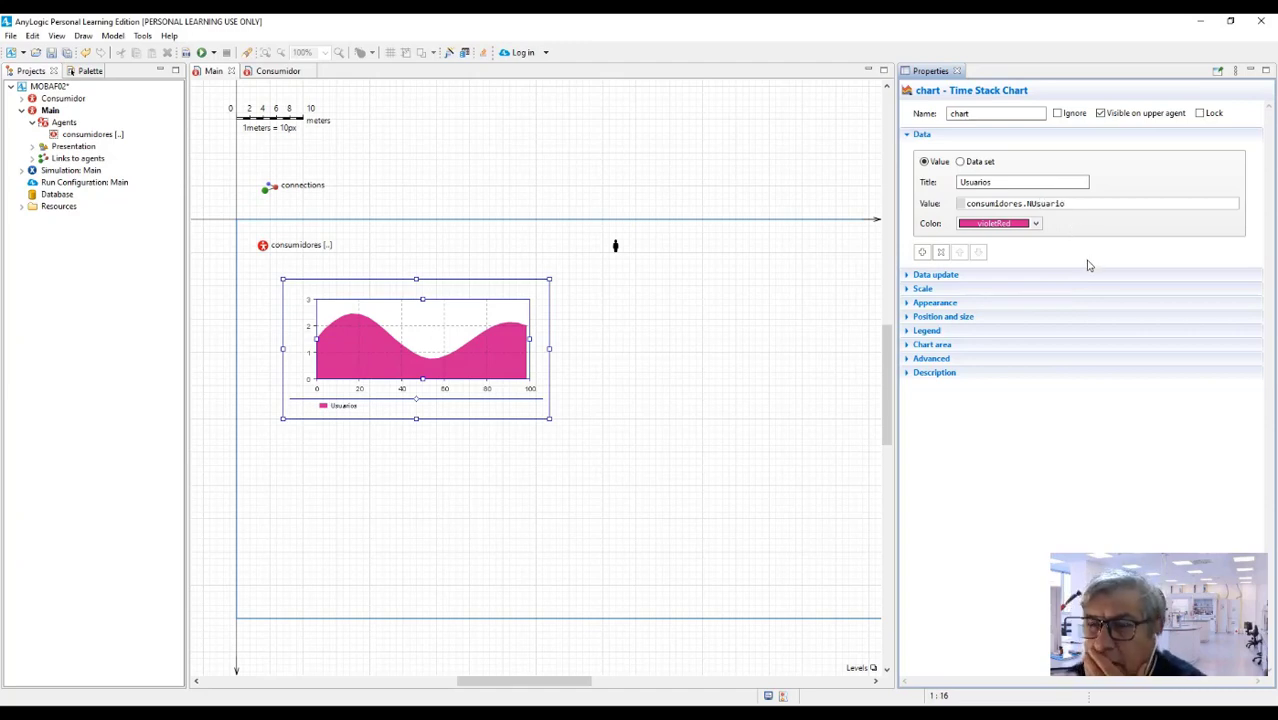
click(1058, 207)
text(())
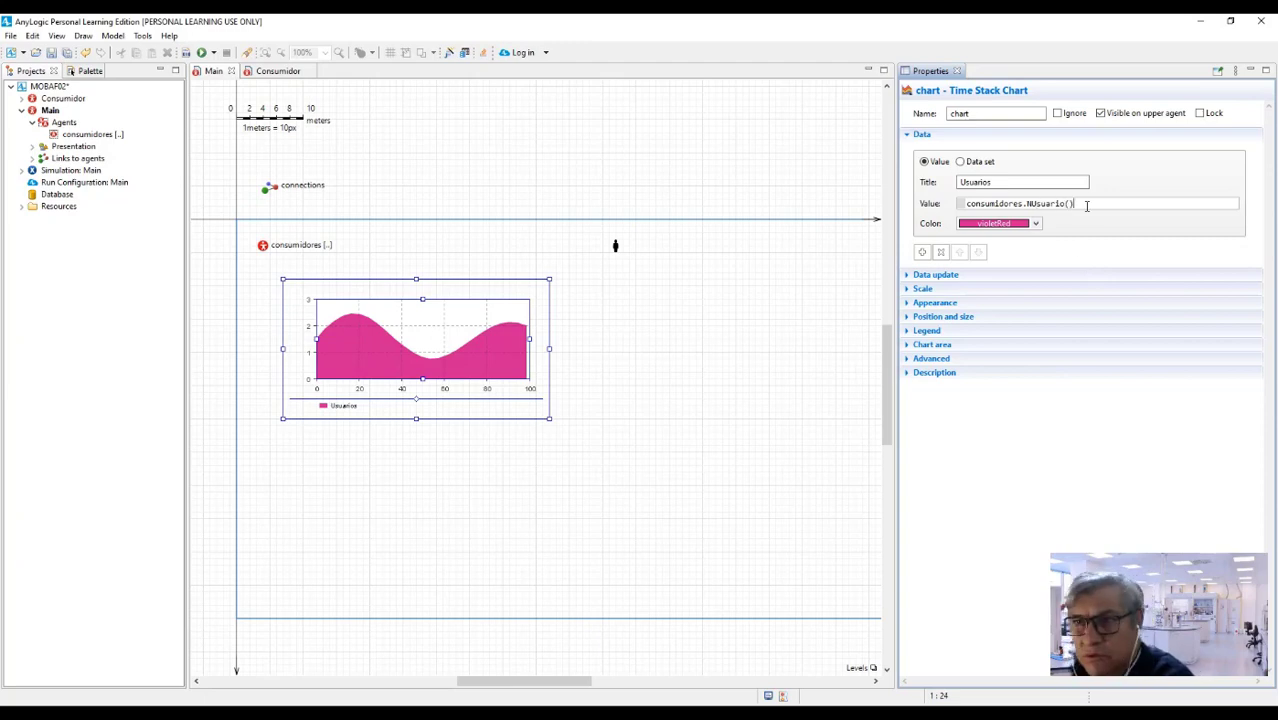
Step: Set the Usuarios data item's color to yellowGreen and add a second data item titled Usuarios Potenciales to the chart
click(1036, 224)
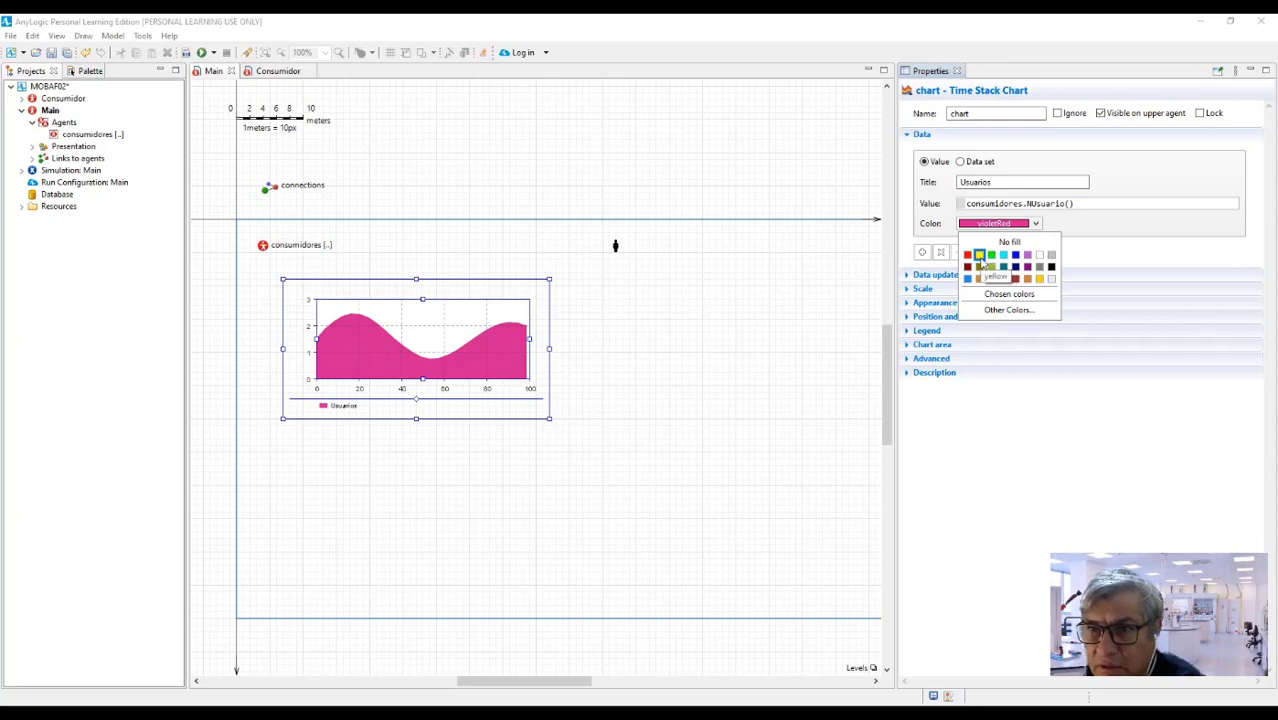
click(991, 268)
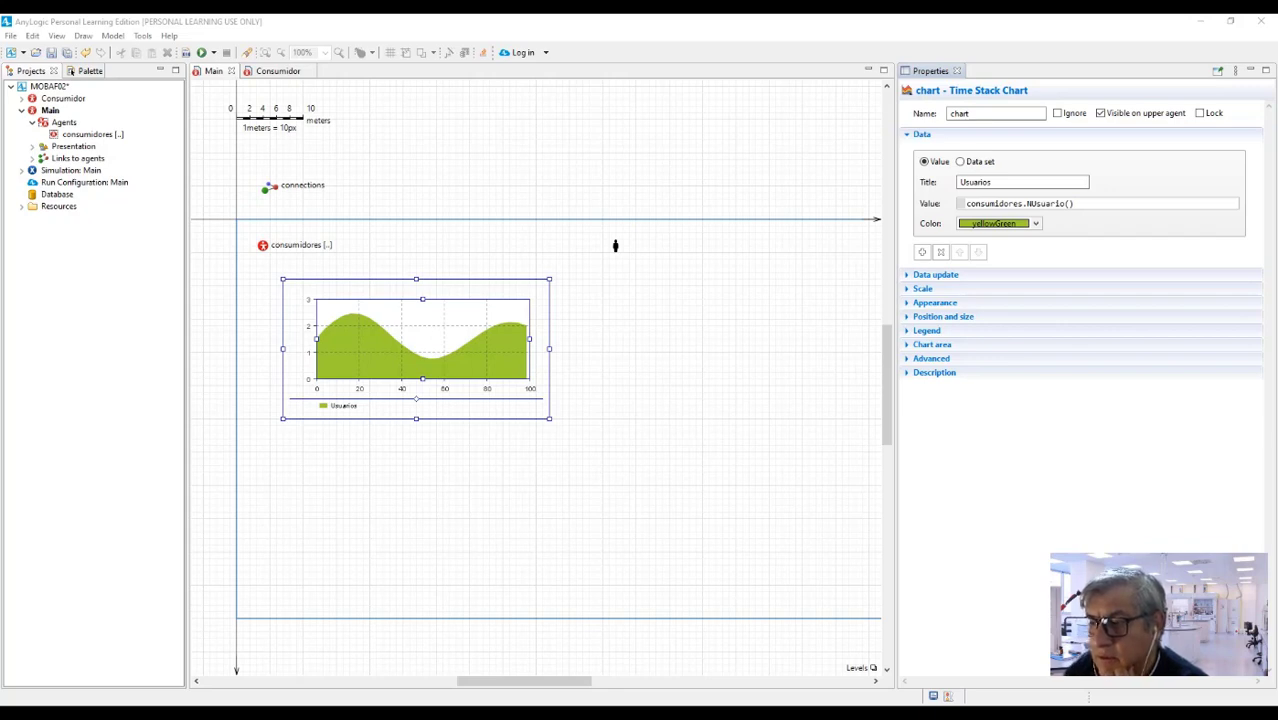
click(922, 252)
click(1022, 277)
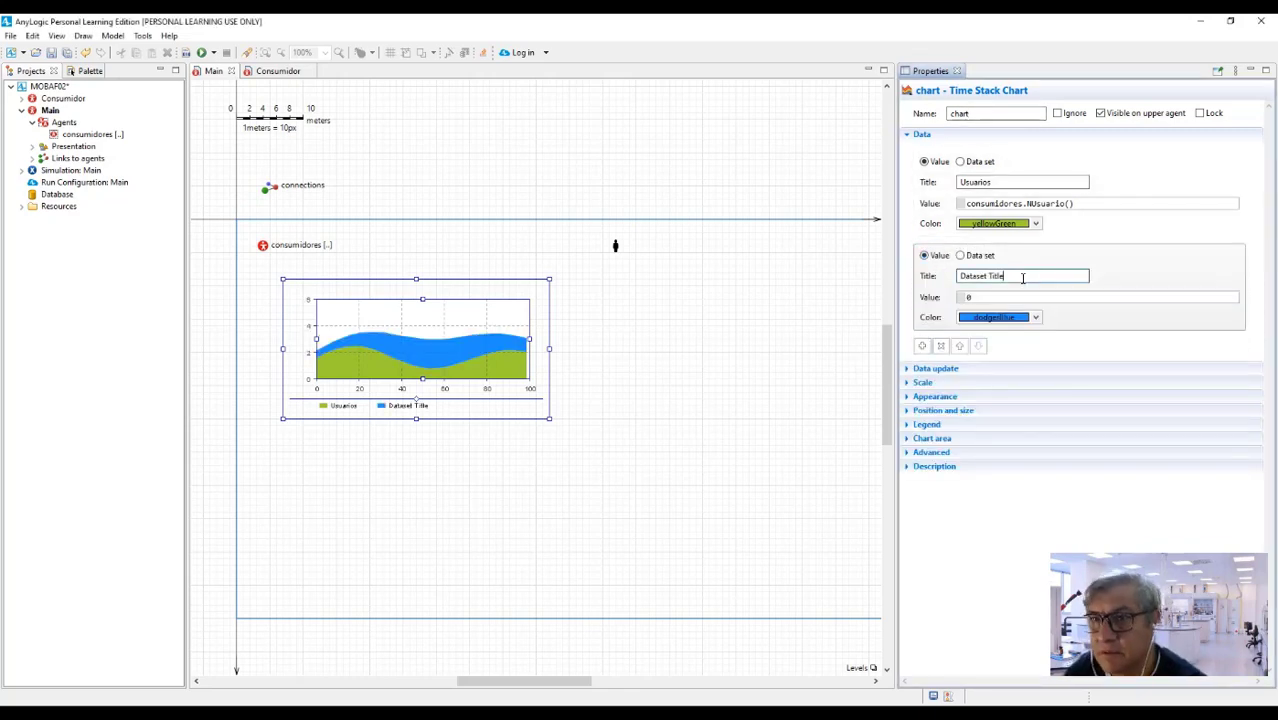
drag(1022, 277, 947, 280)
text(Usuarios Potenciales)
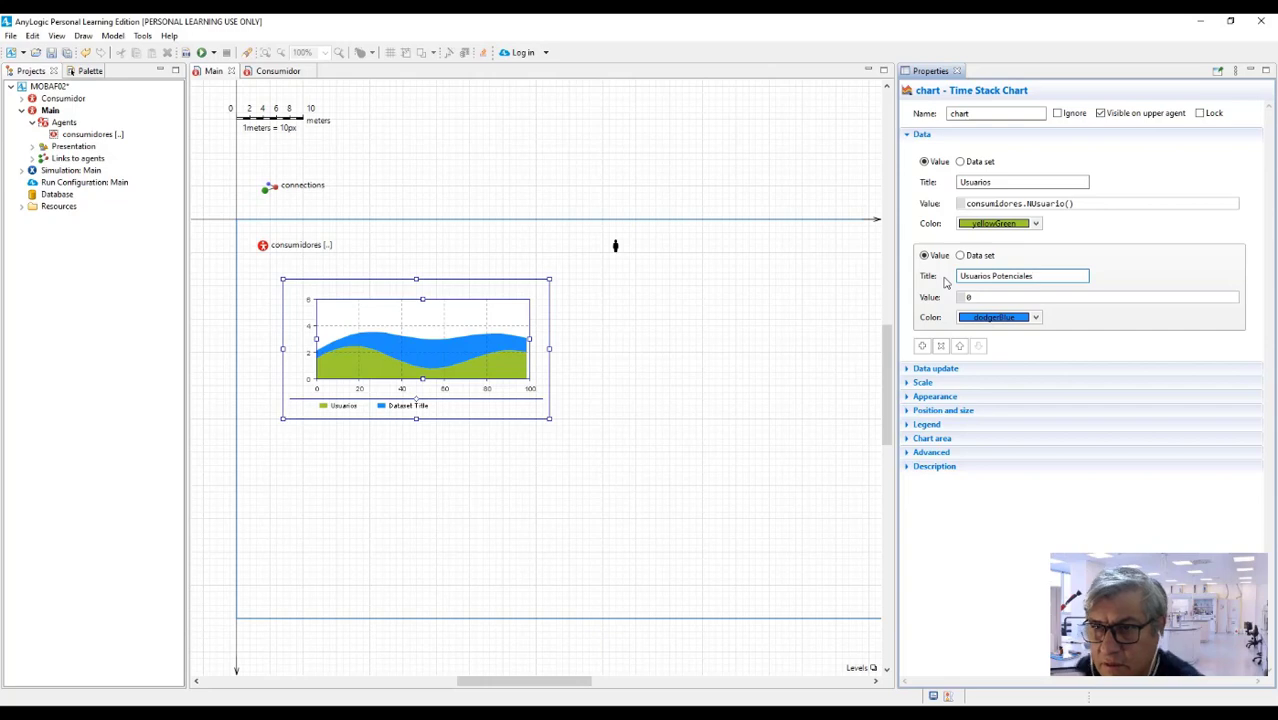
Step: Set the value of the Usuarios Potenciales data item to consumidores.NPotencial(), matching the statistic name defined in the consumidores population
click(984, 297)
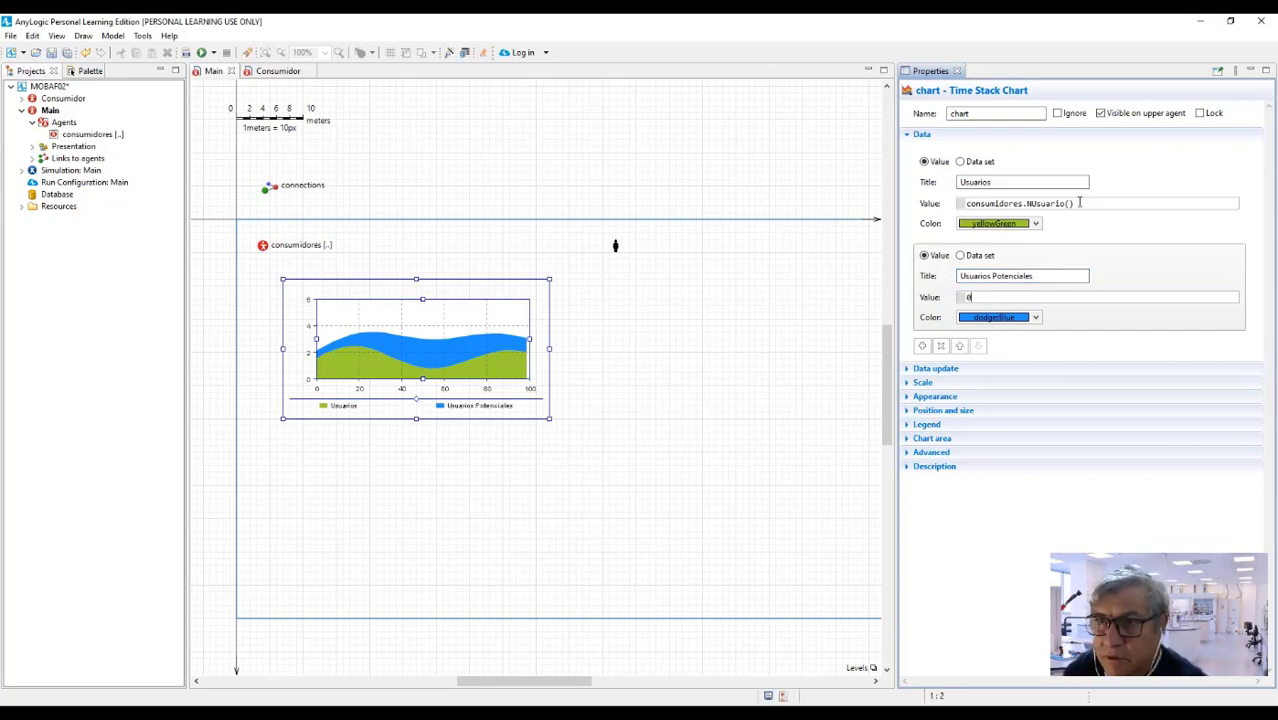
double_click(1019, 203)
key(ctrl+c)
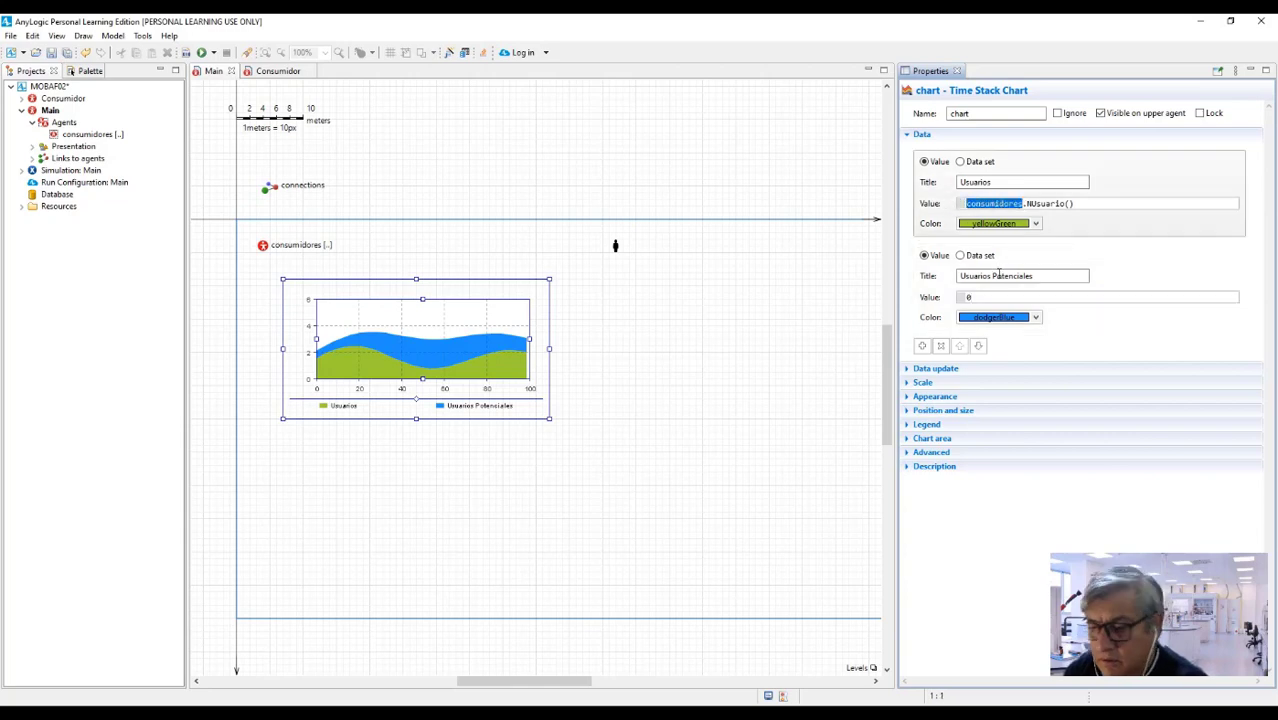
double_click(993, 297)
key(ctrl+v)
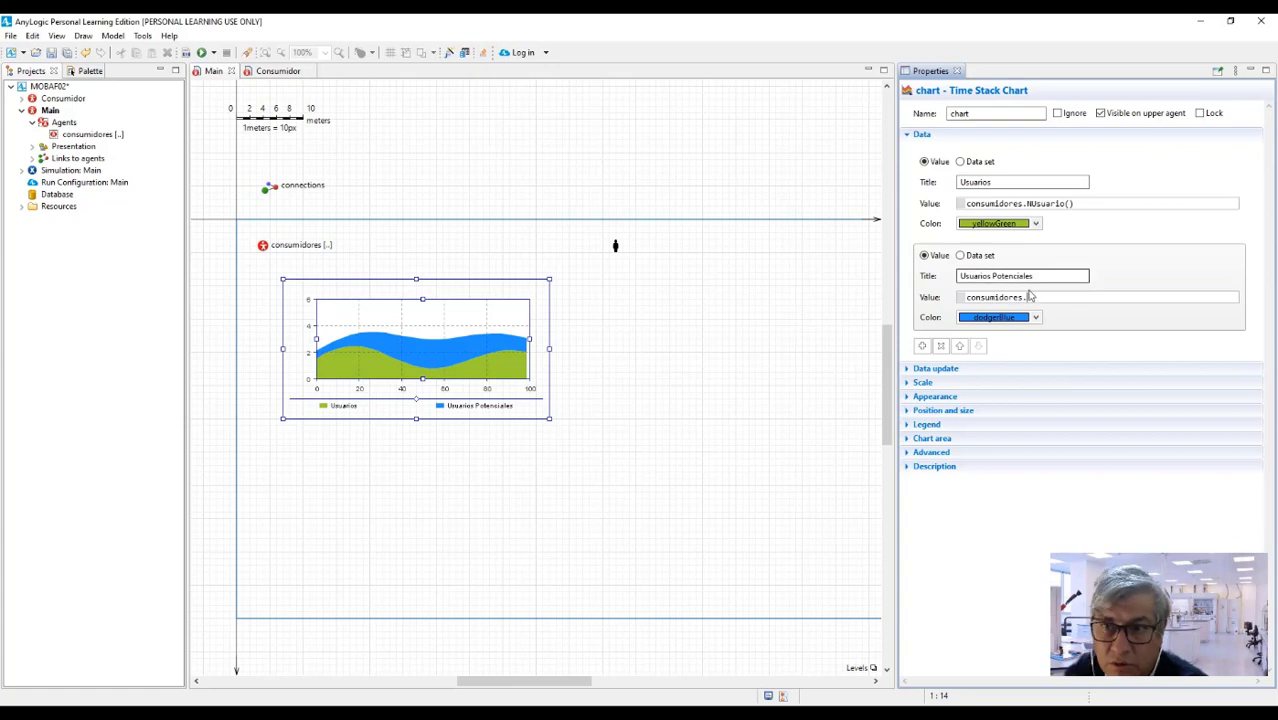
click(311, 254)
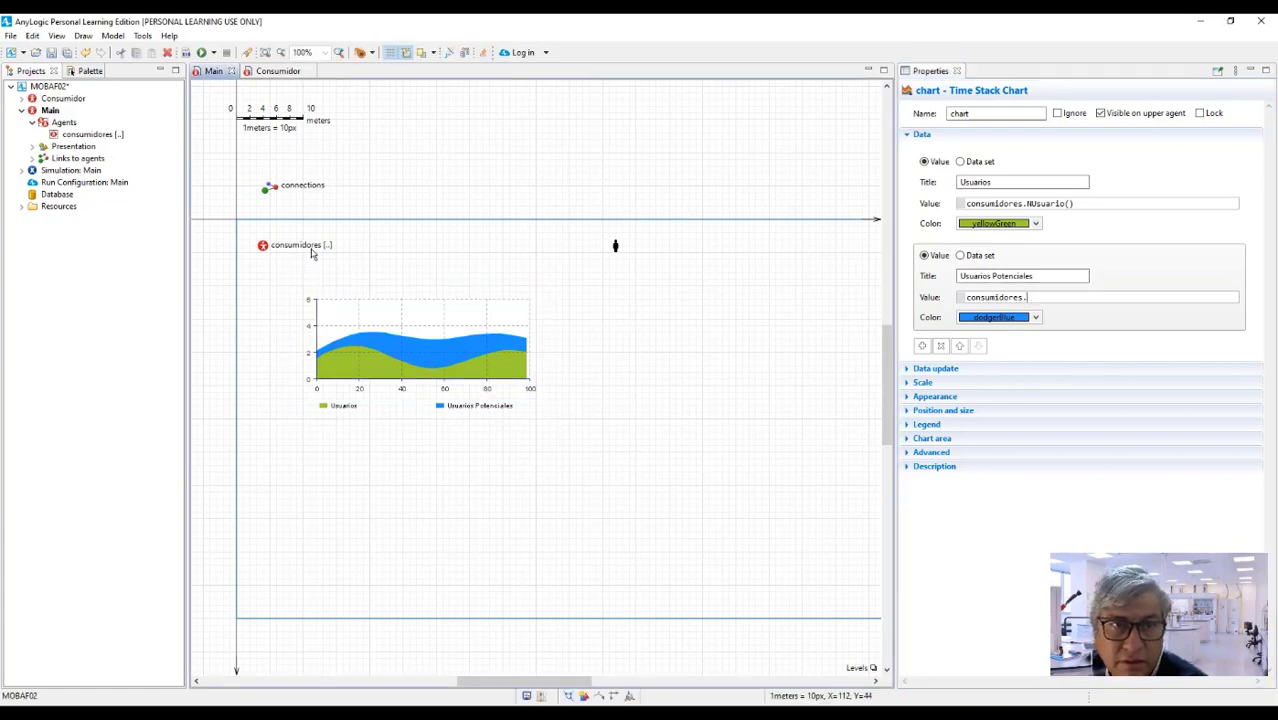
click(88, 136)
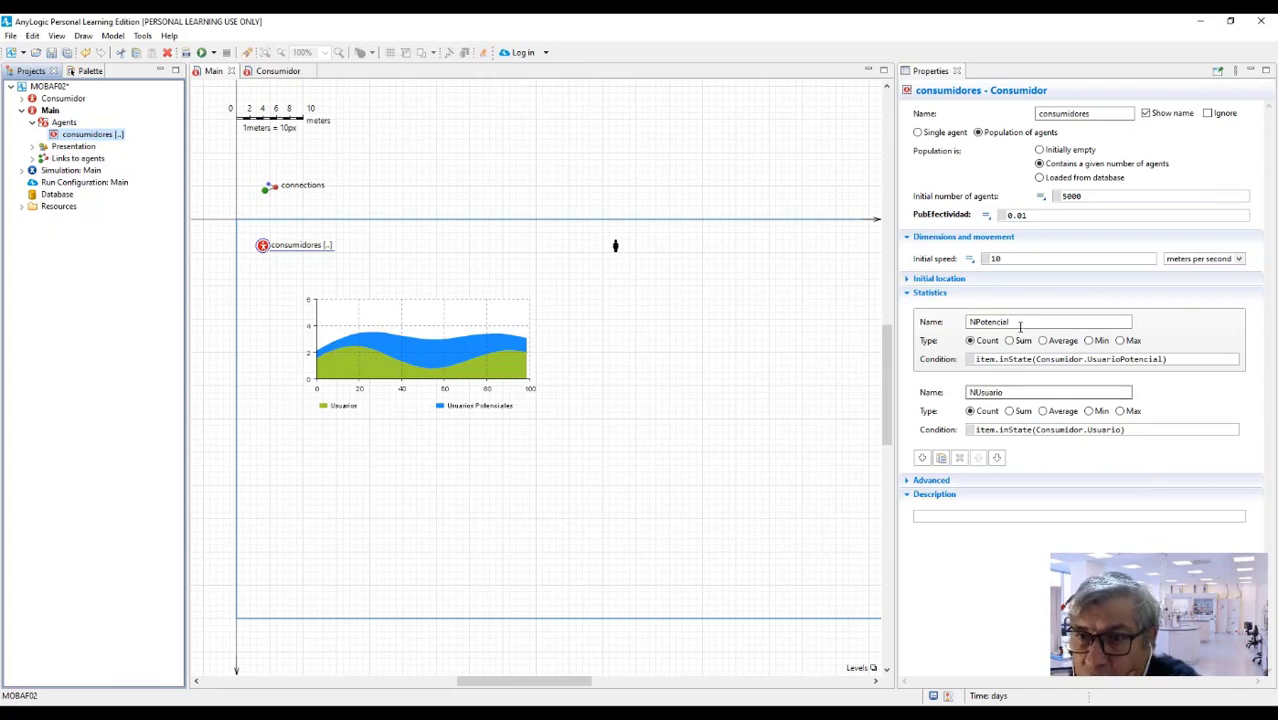
click(481, 310)
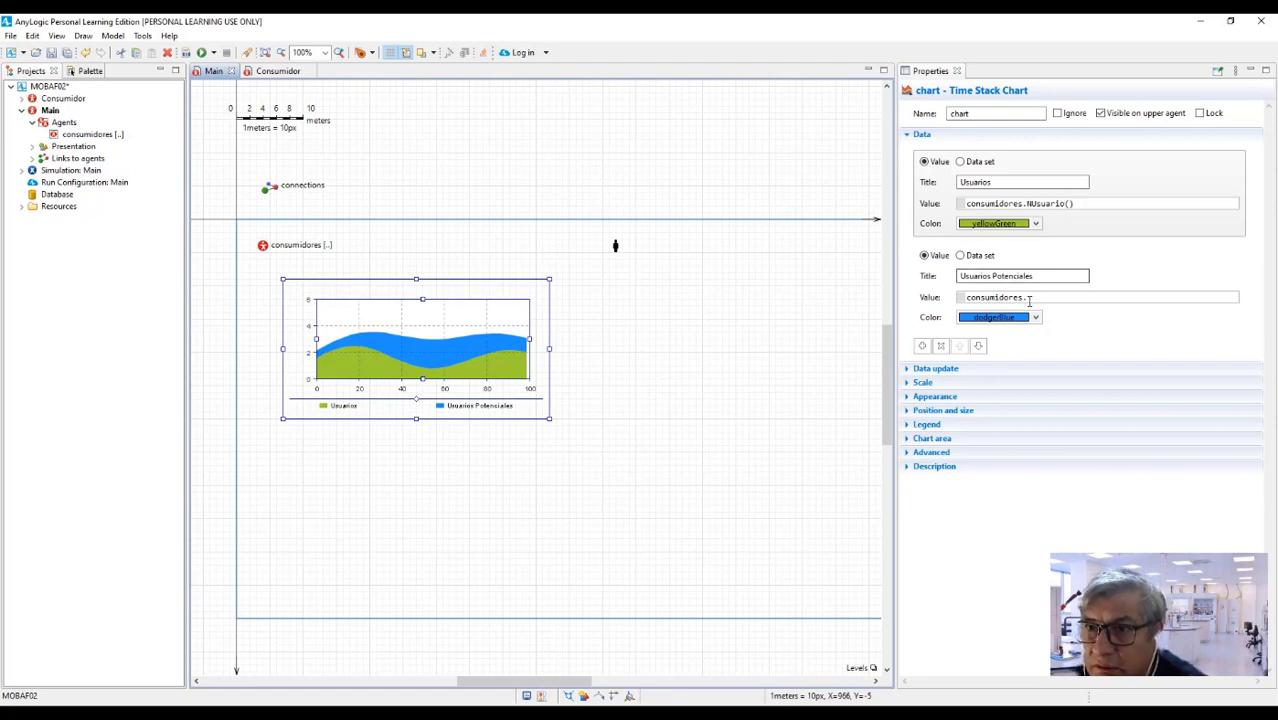
click(1033, 297)
text(NPotencial())
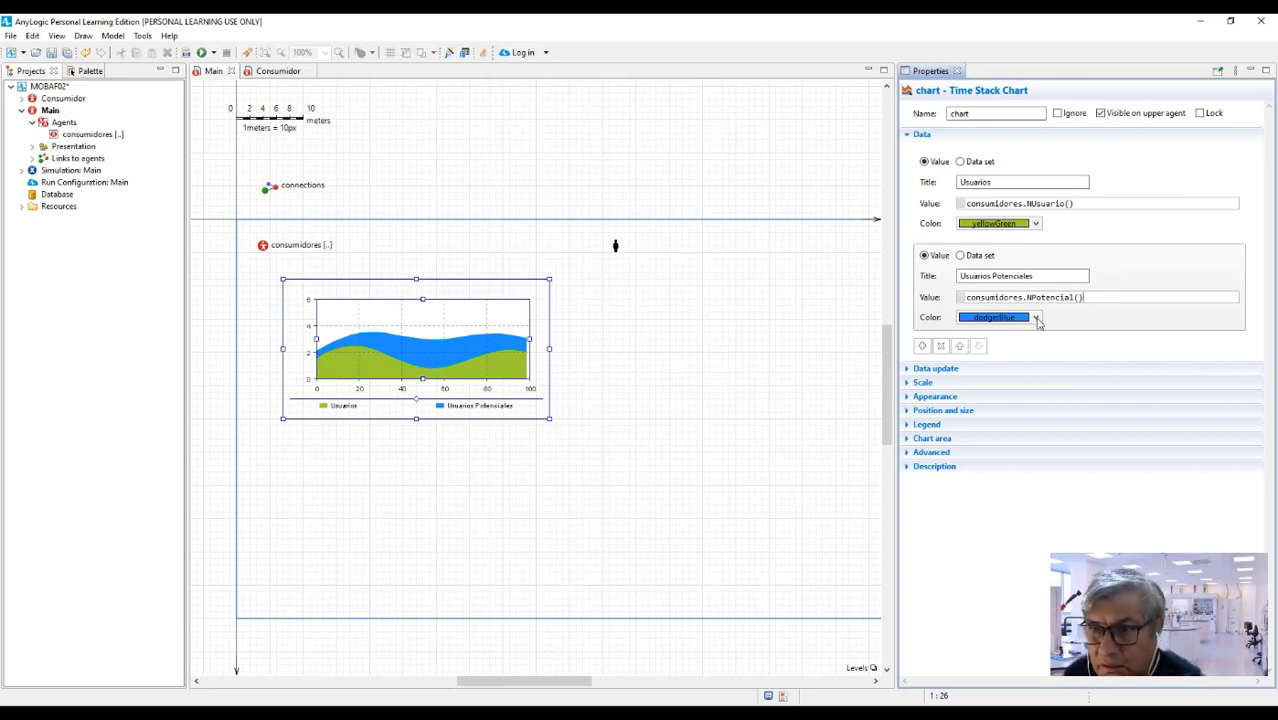
Step: Set the color of the chart's Usuarios Potenciales data item to lavender
click(1036, 318)
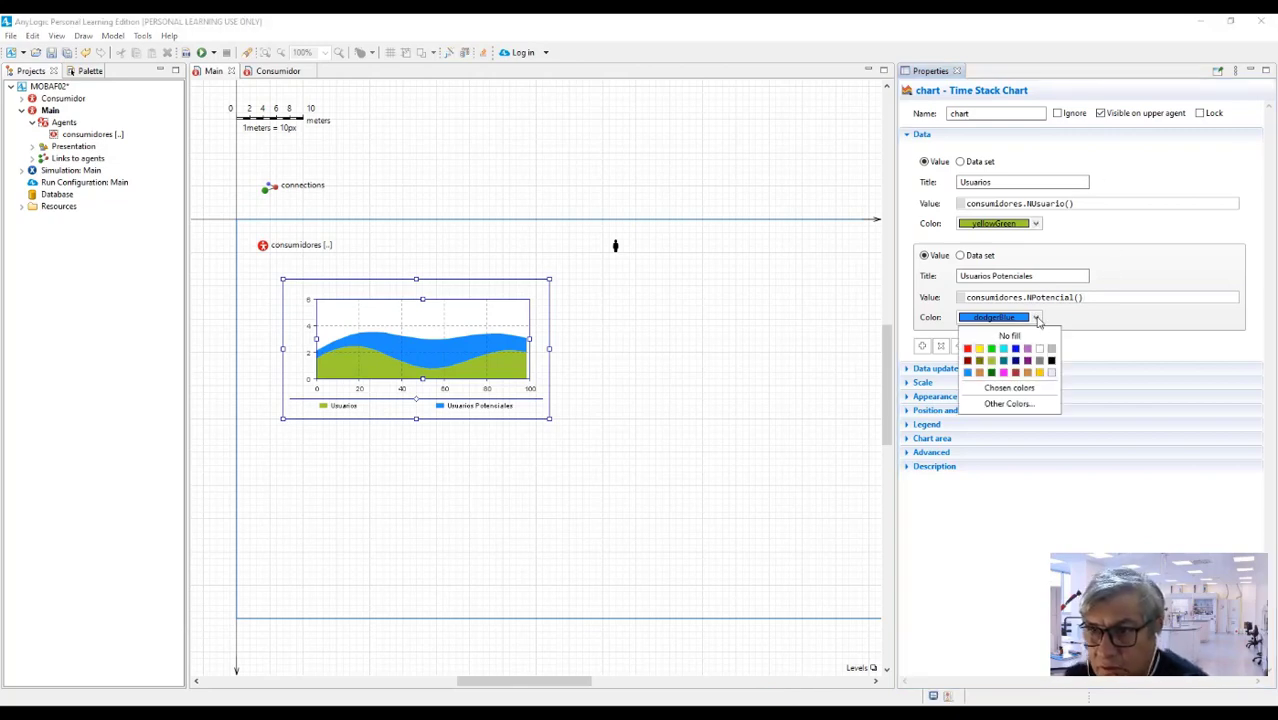
click(1051, 372)
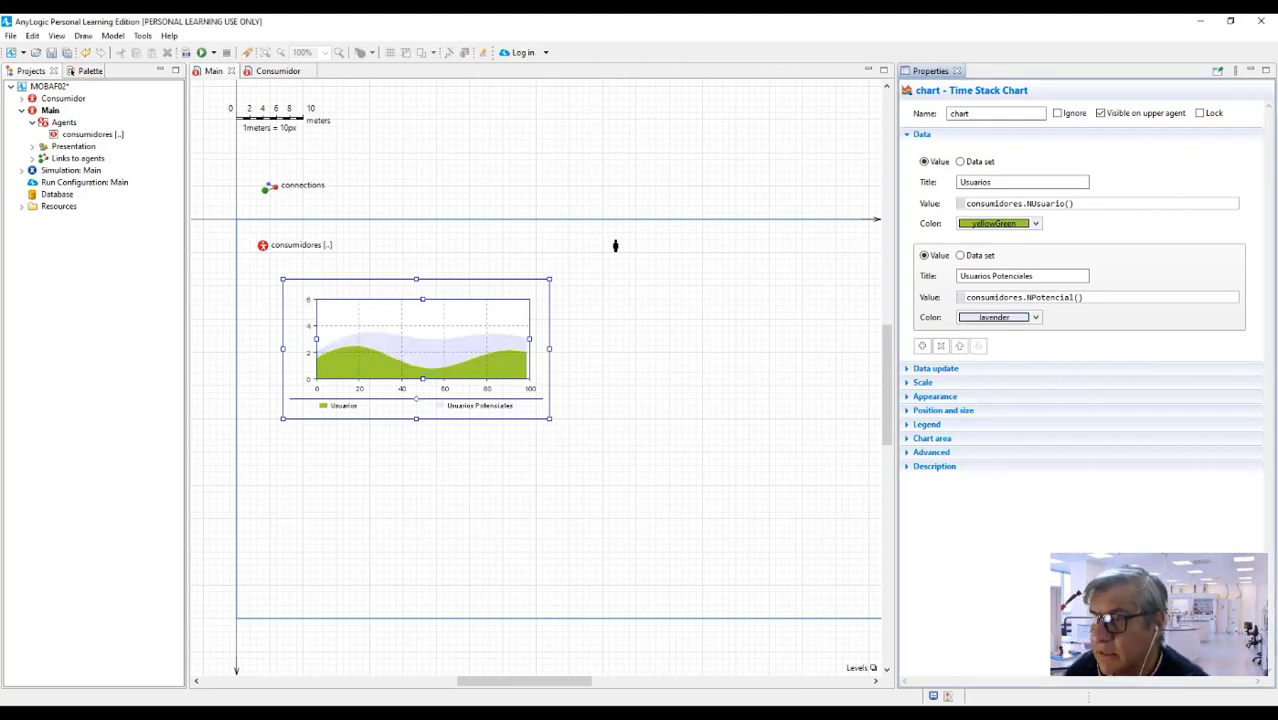
click(614, 347)
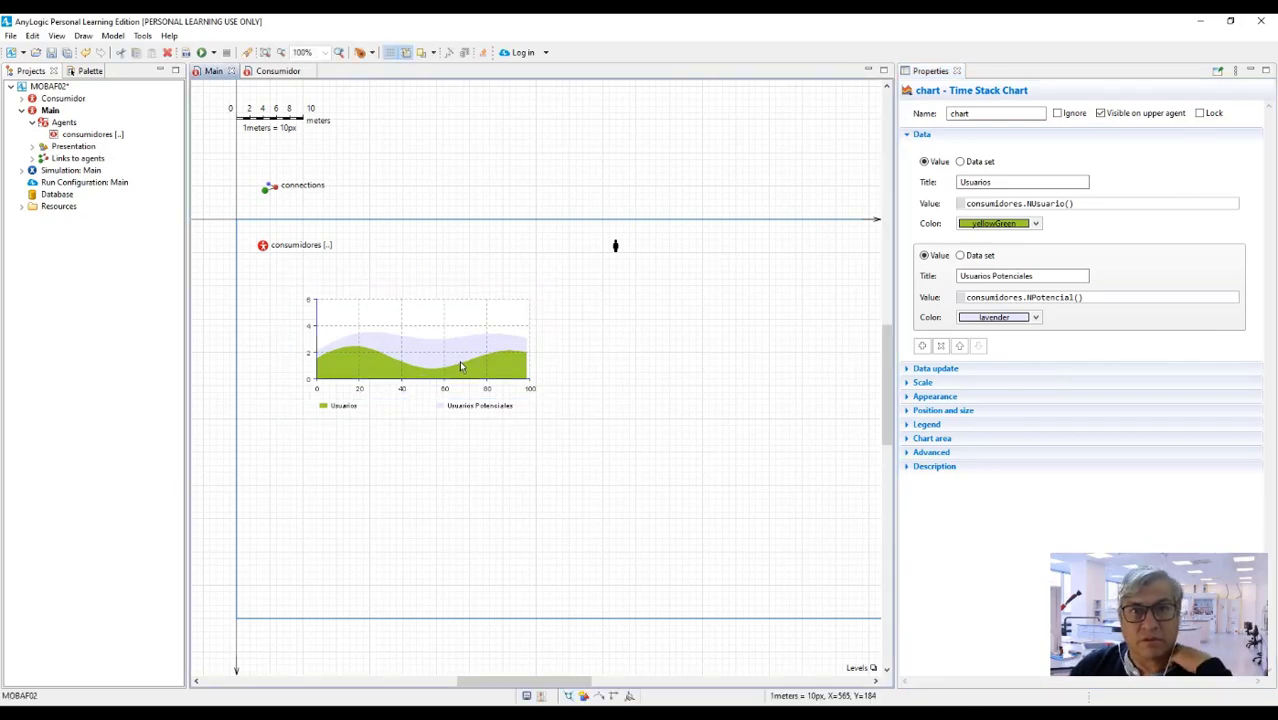
Step: Set the time window of the time stack chart's scale to 1 year
click(341, 346)
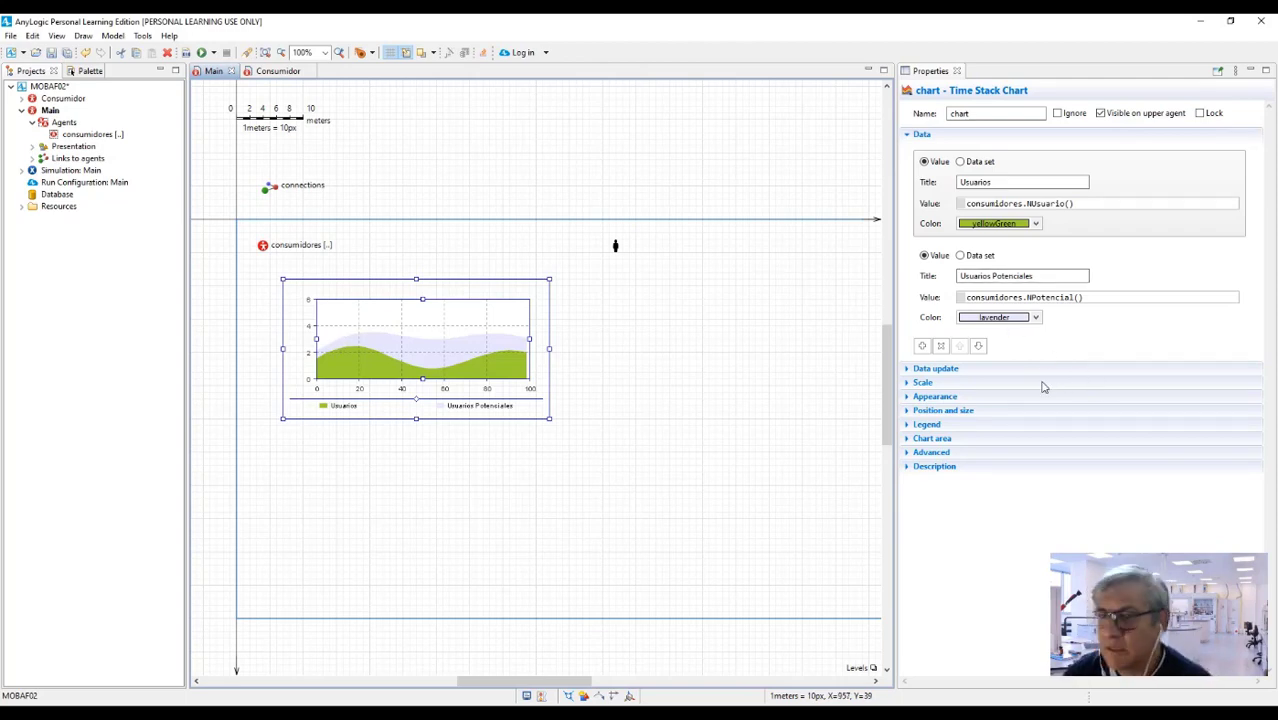
click(908, 137)
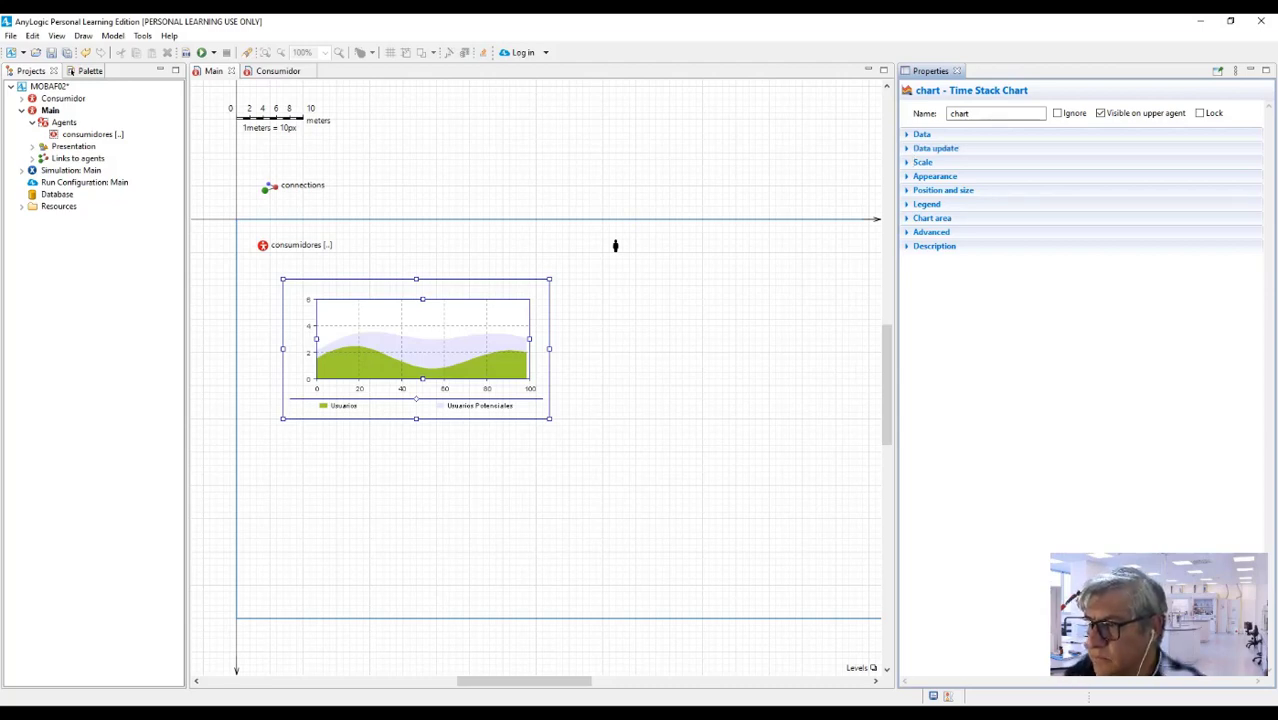
click(906, 163)
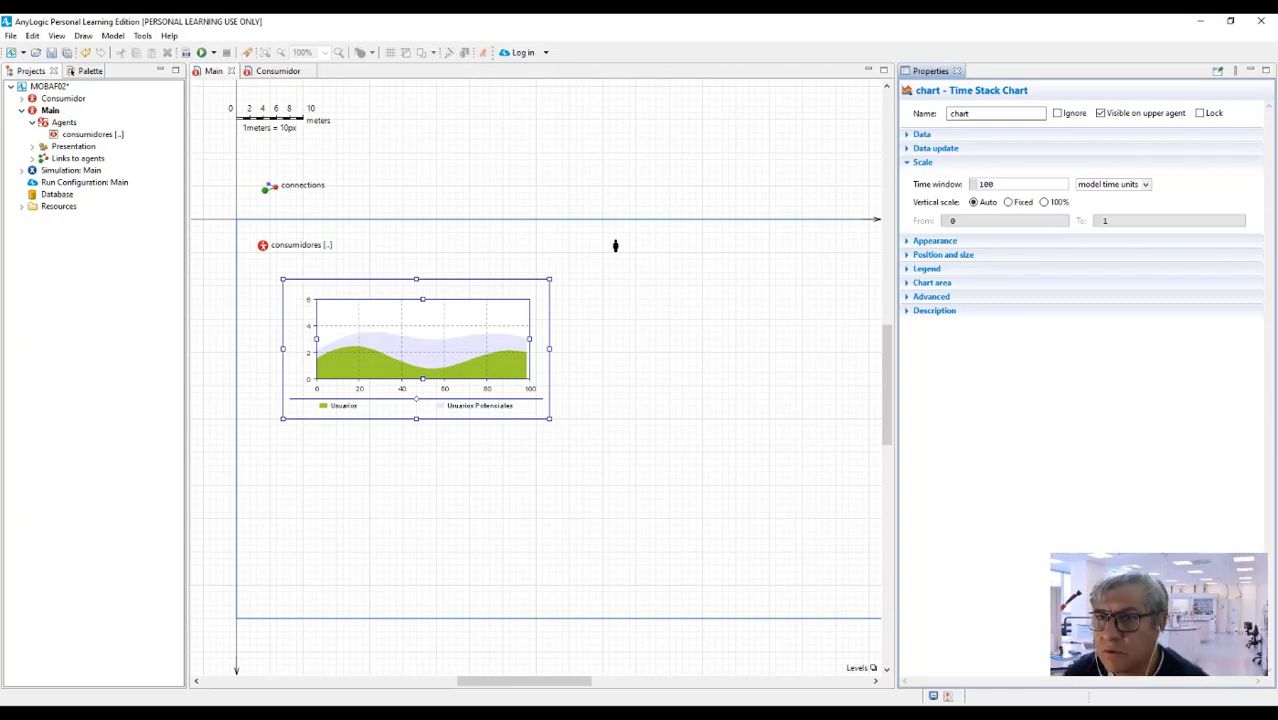
click(1007, 184)
double_click(1007, 184)
text(1)
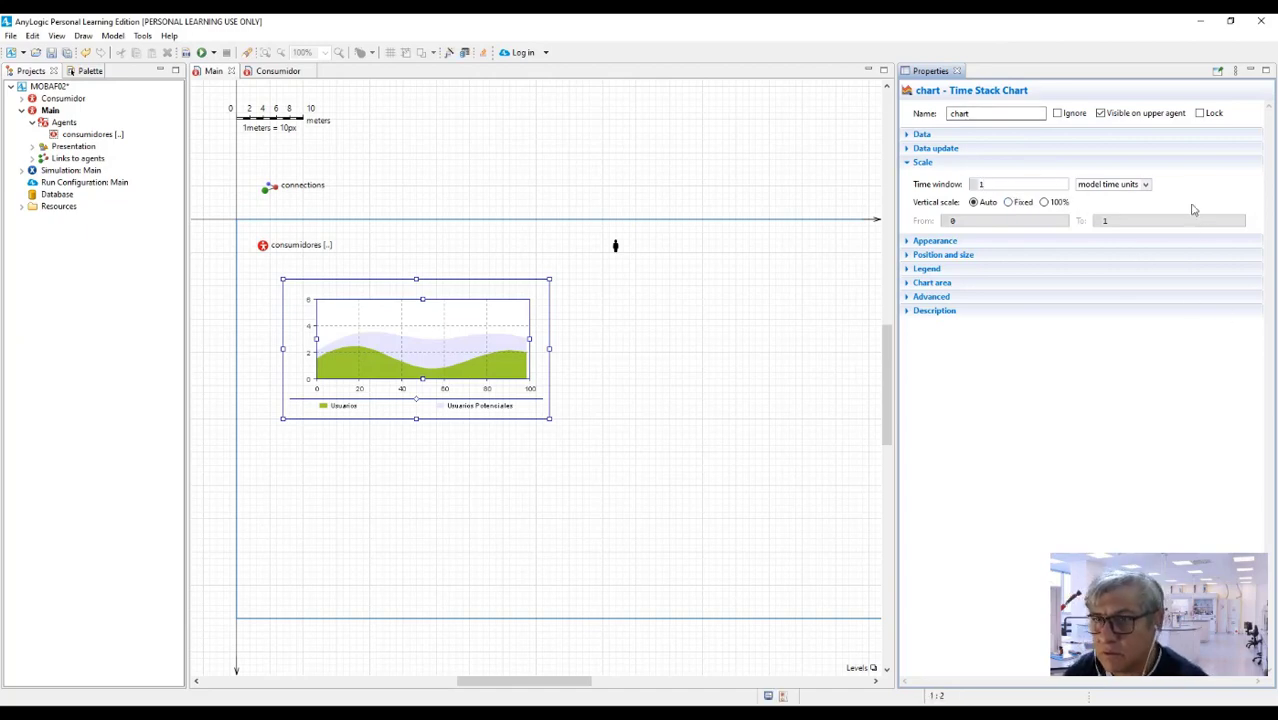
click(1146, 184)
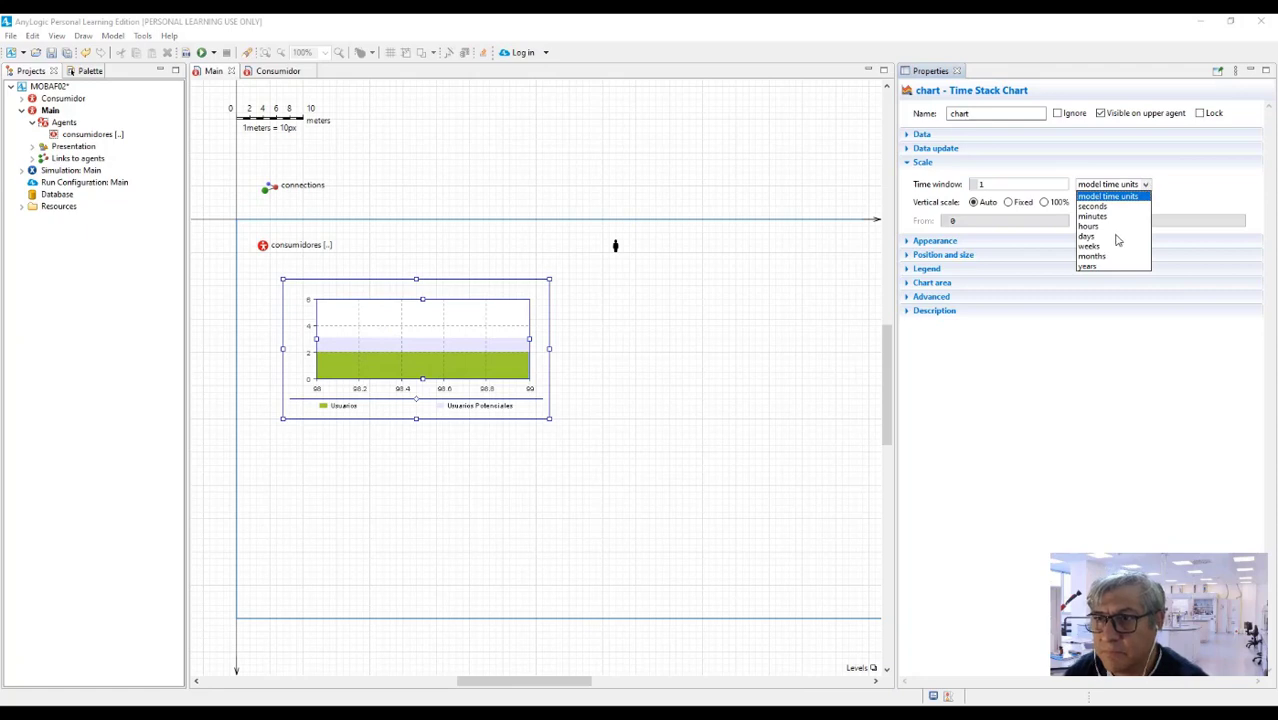
click(1095, 276)
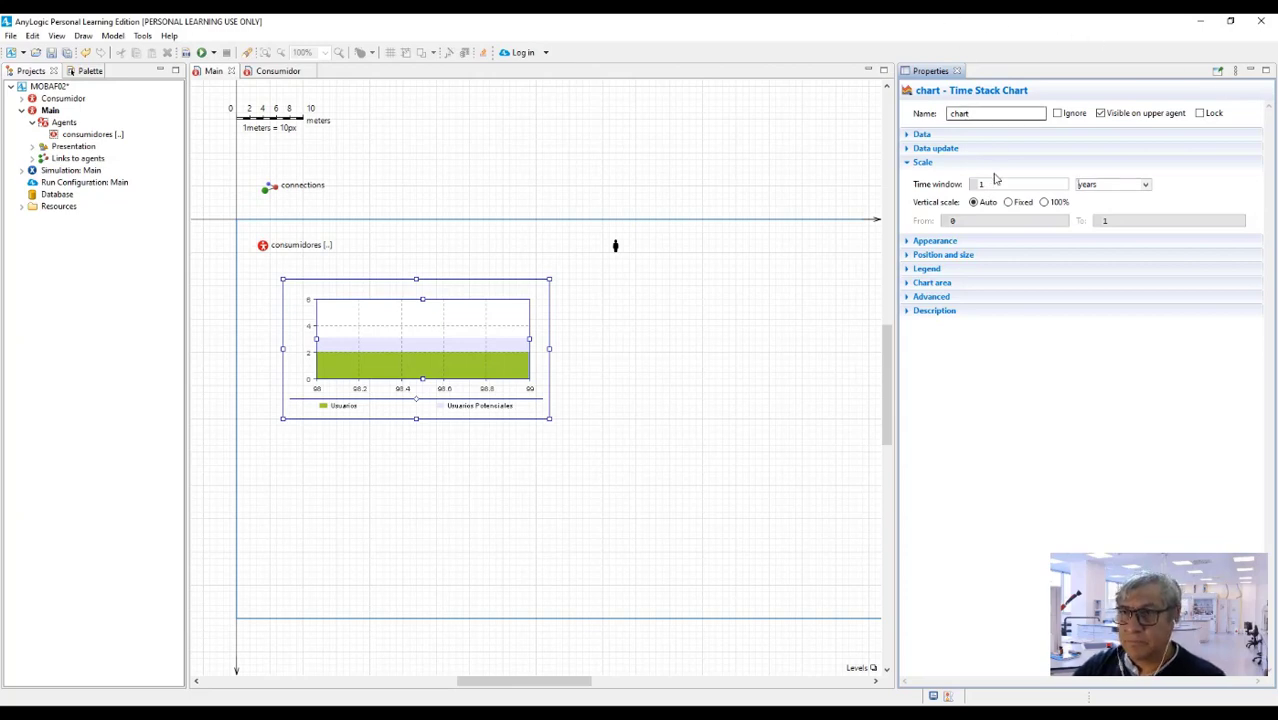
Step: Make the chart's vertical scale fixed with an upper limit of 5000
click(1008, 203)
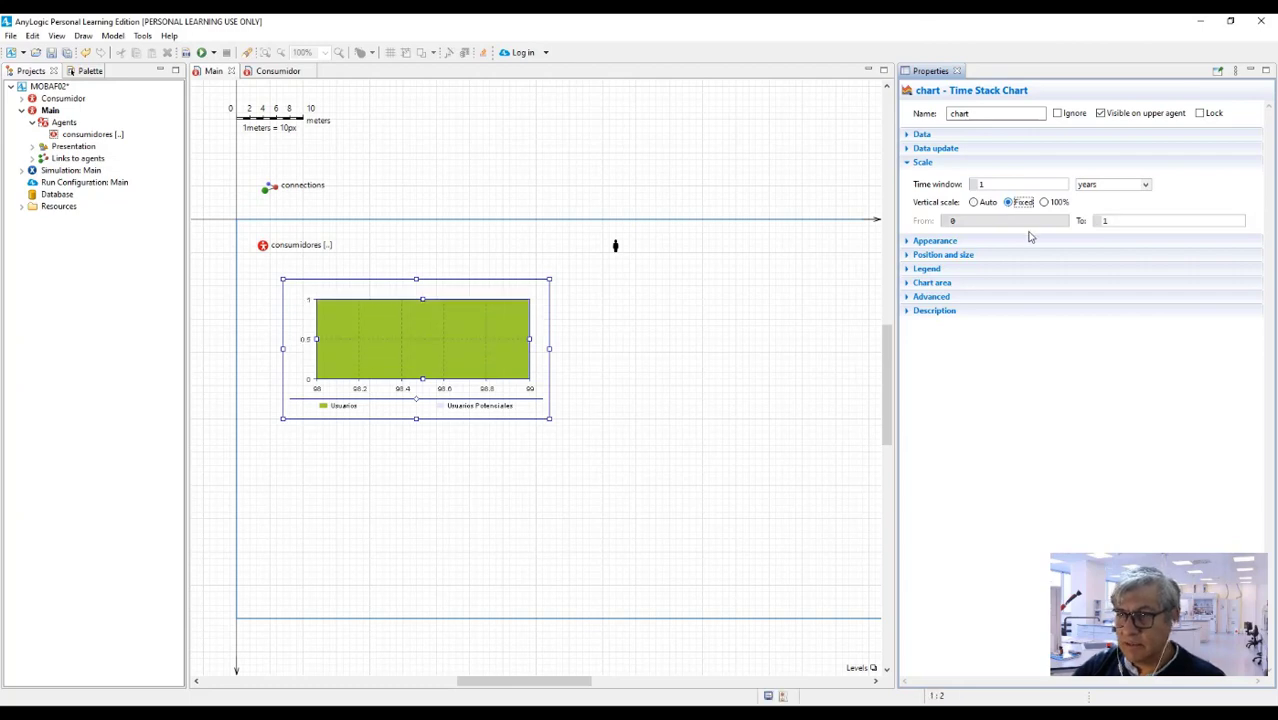
double_click(1152, 221)
text(5000)
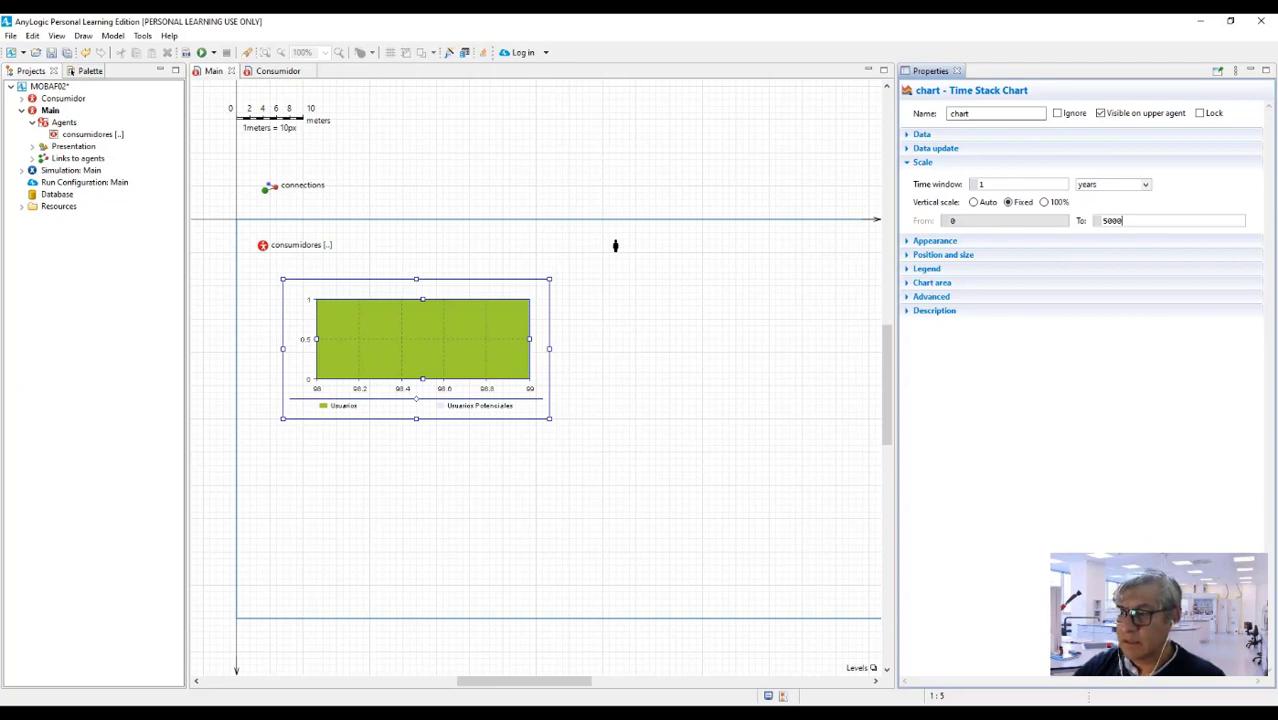
click(908, 164)
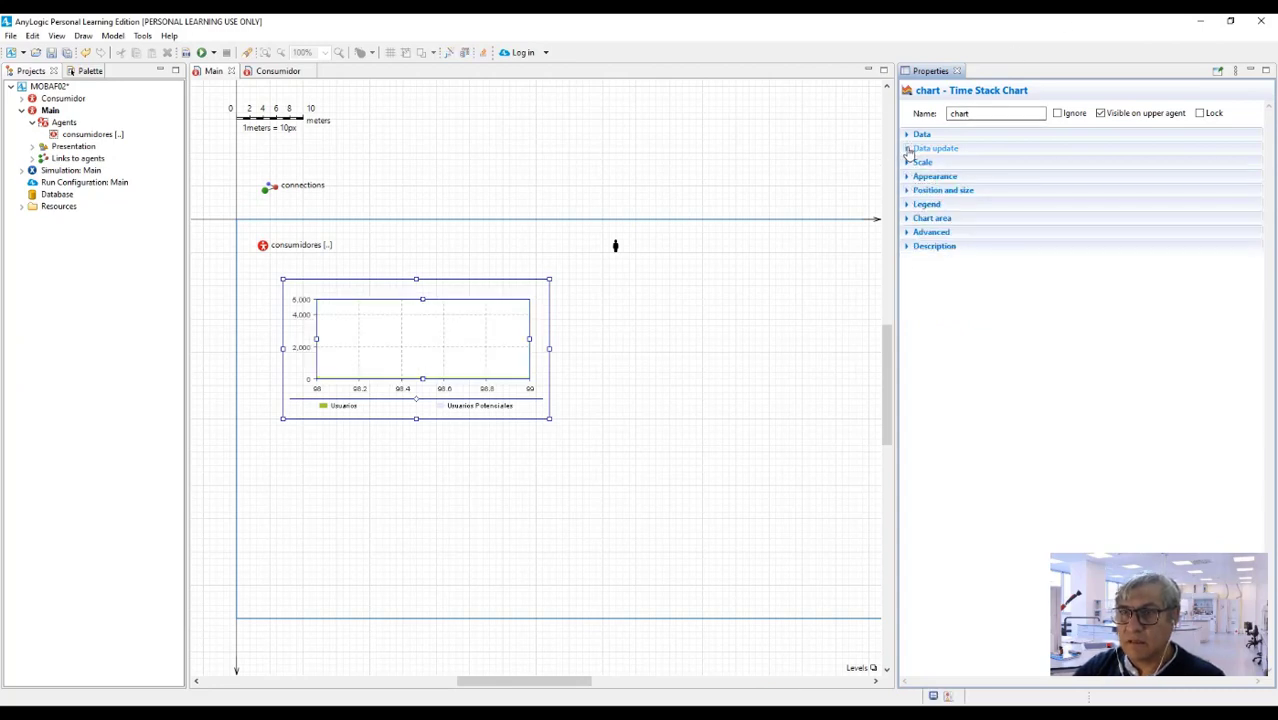
Step: Set the chart's data update to display up to 365 latest samples
click(908, 149)
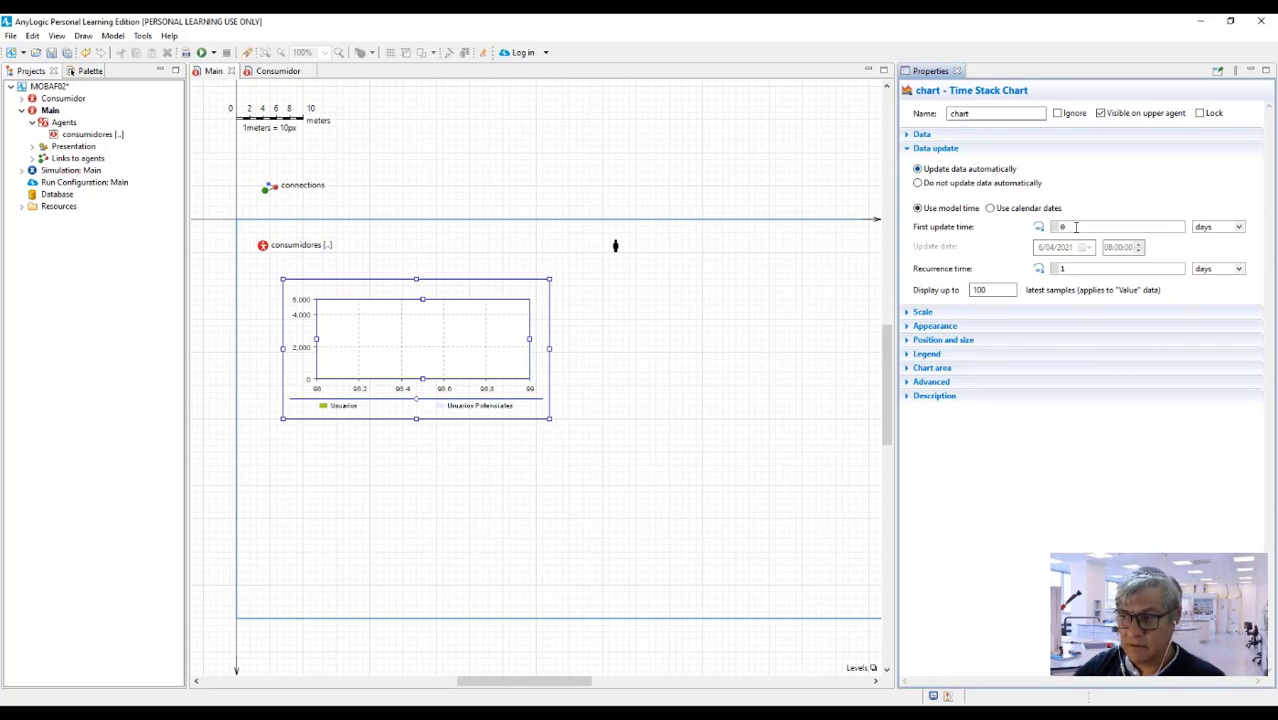
click(1076, 227)
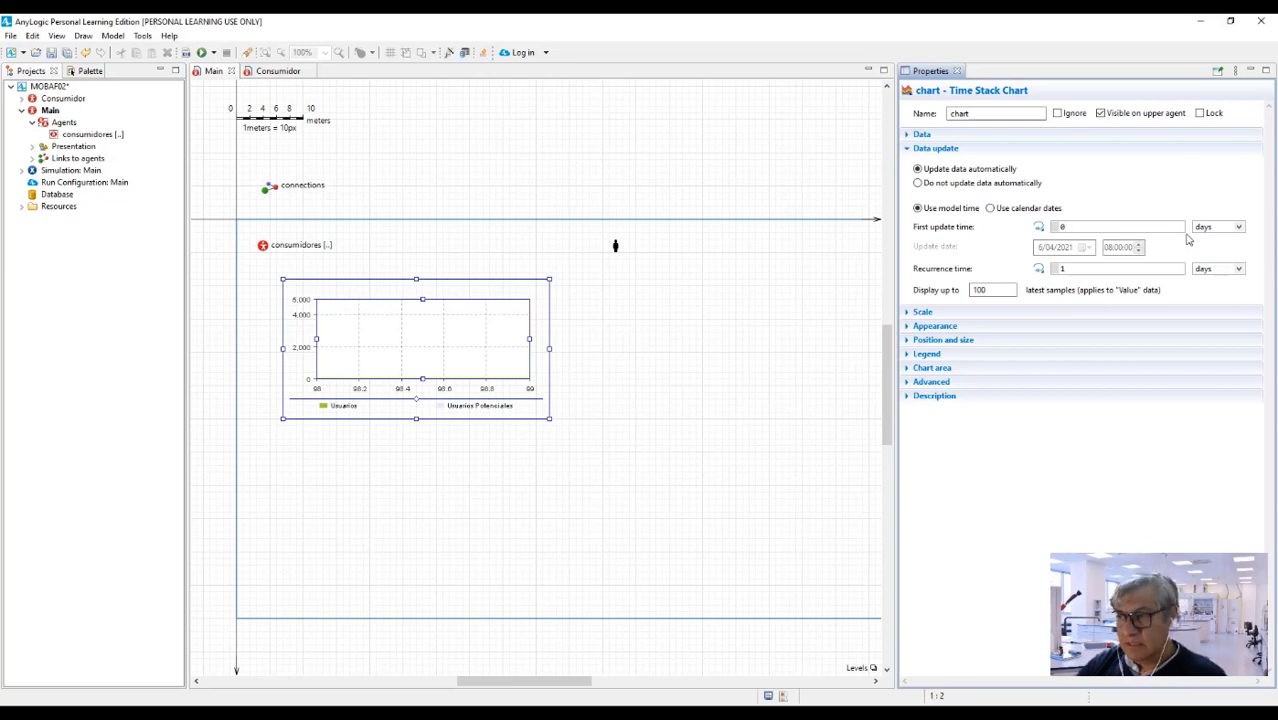
click(1070, 270)
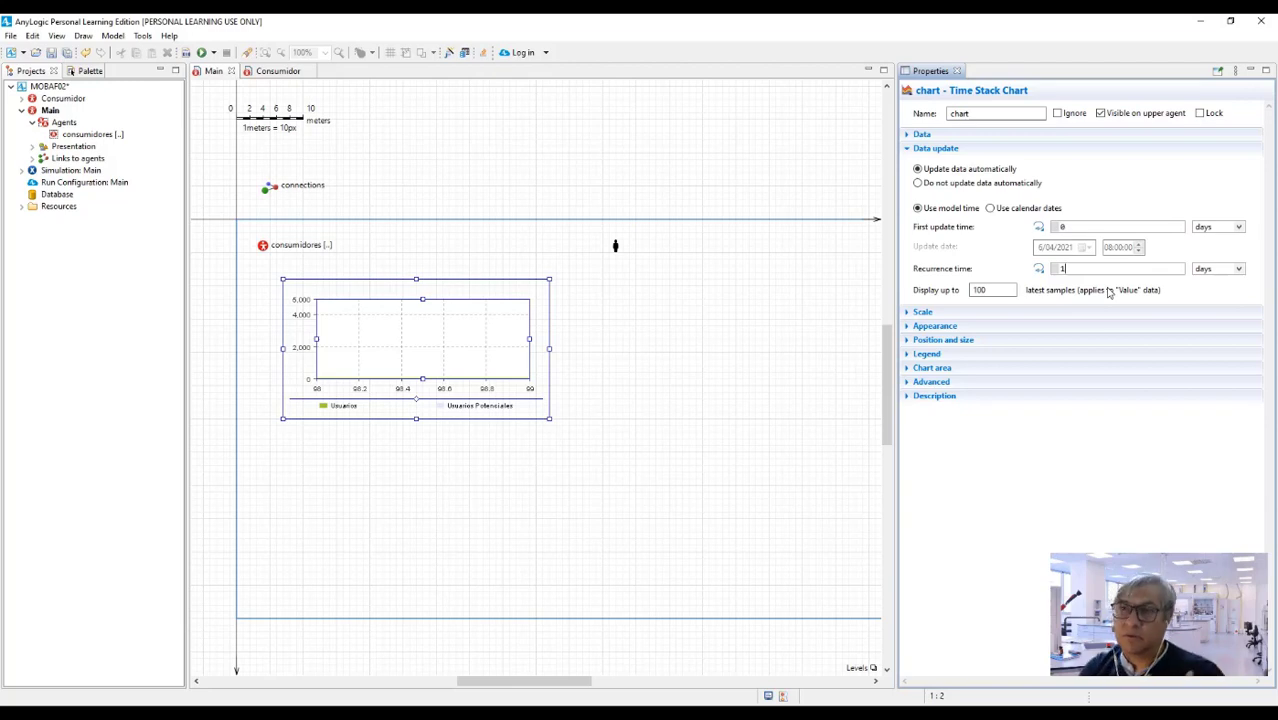
click(993, 290)
text(365)
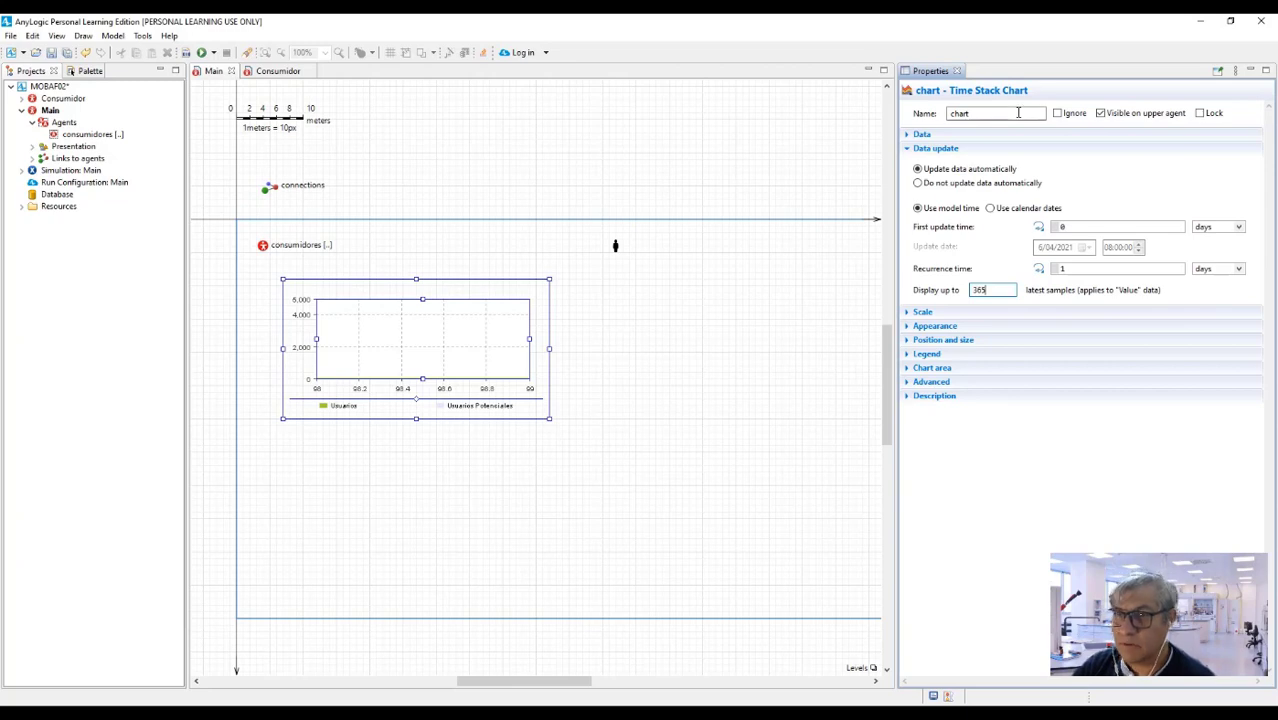
Step: Set the chart's time axis format to the date-only model date in the Apr 6, 2021 style
click(910, 153)
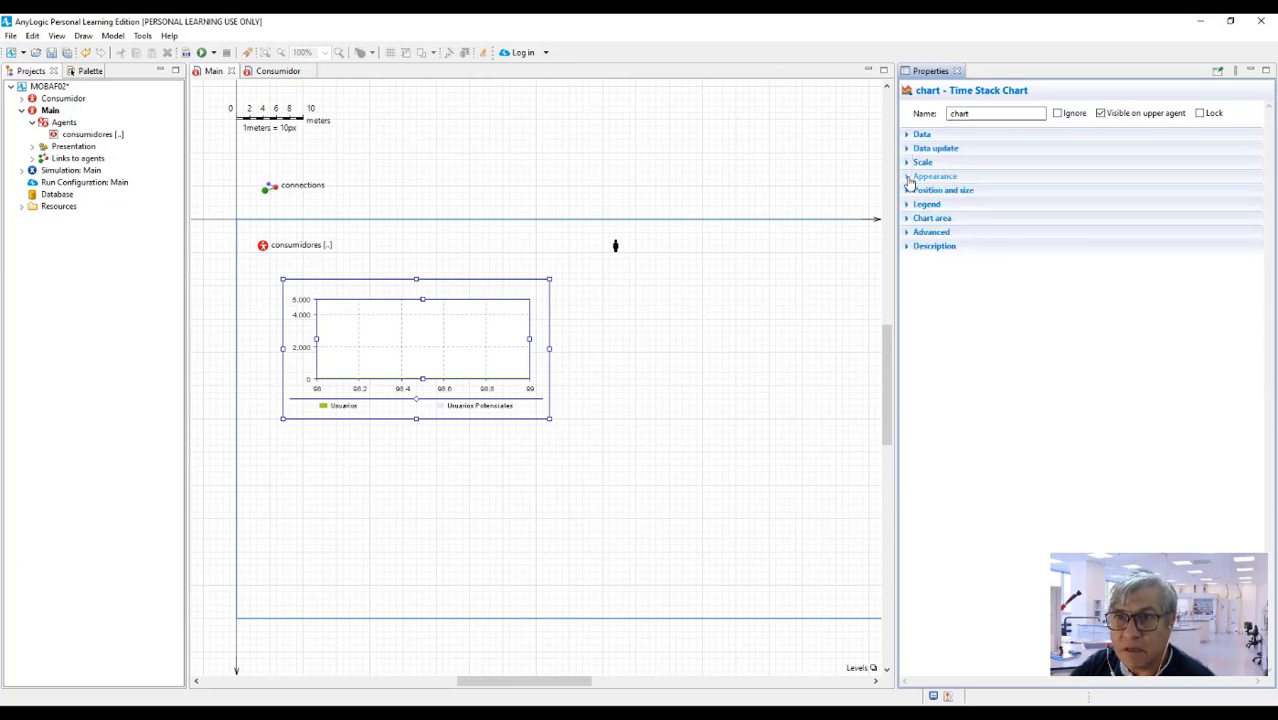
click(910, 178)
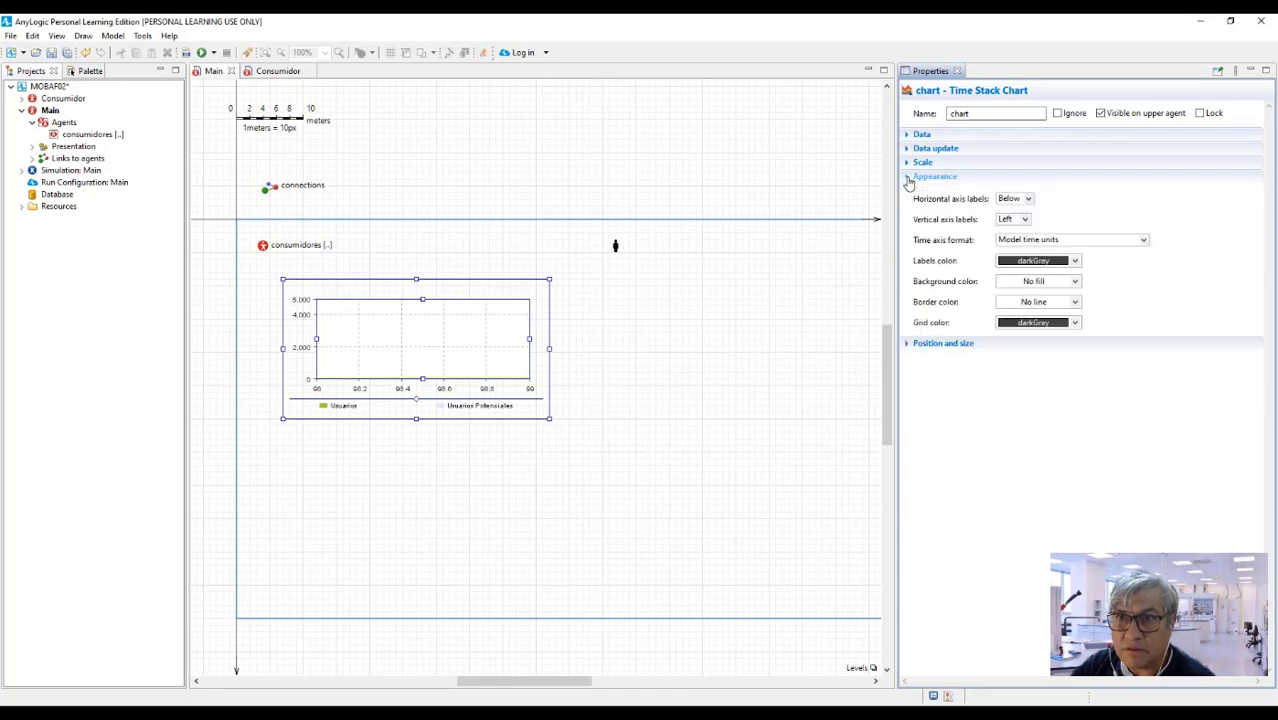
click(1144, 240)
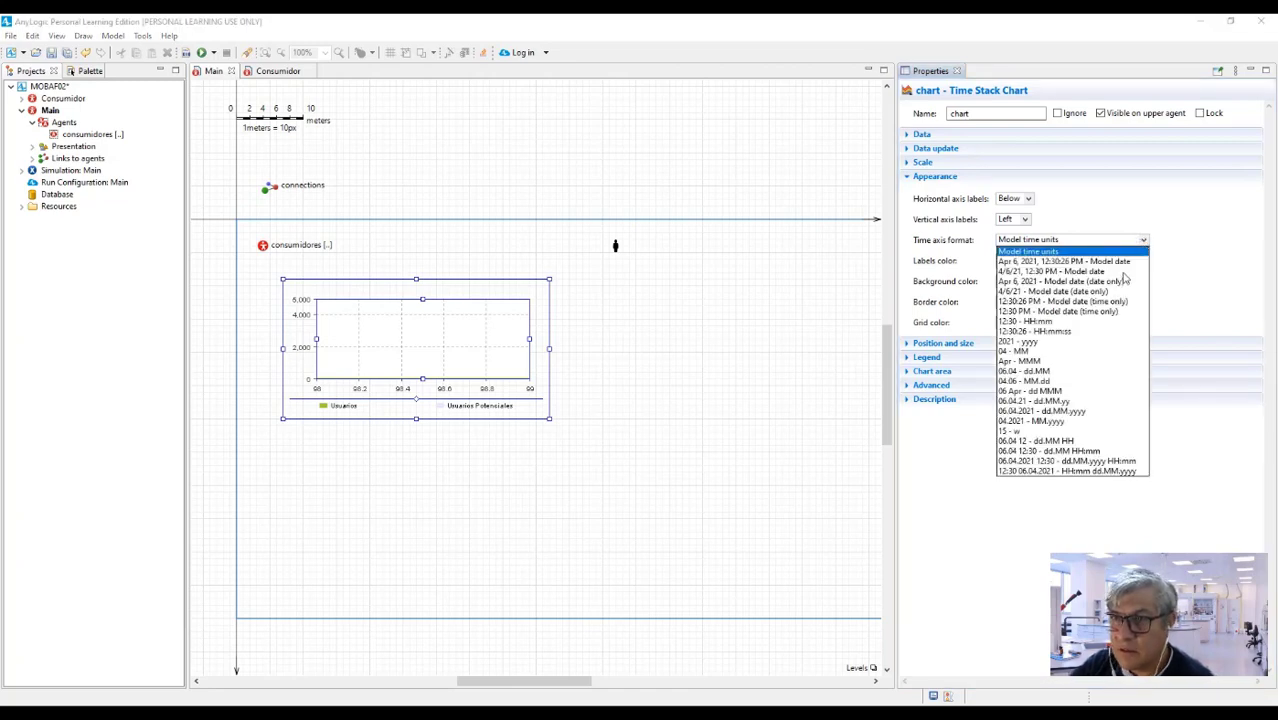
click(1073, 283)
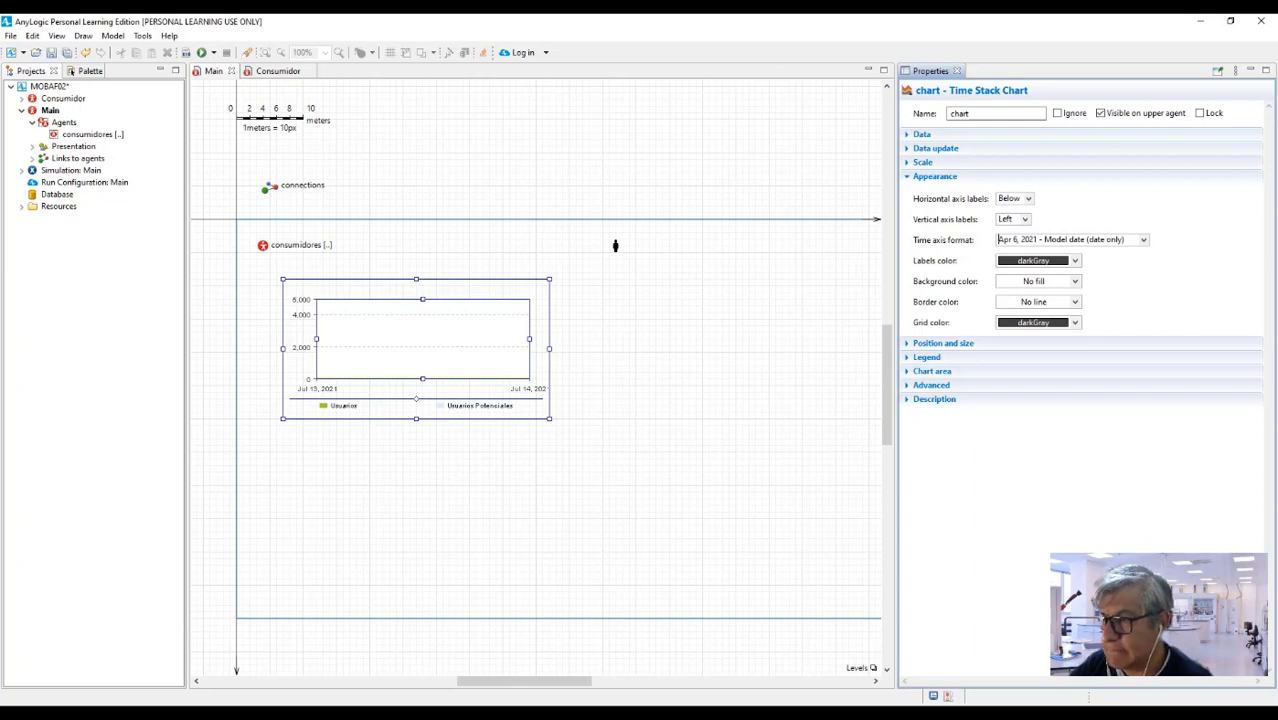
Step: Build the model and launch its simulation experiment
click(447, 180)
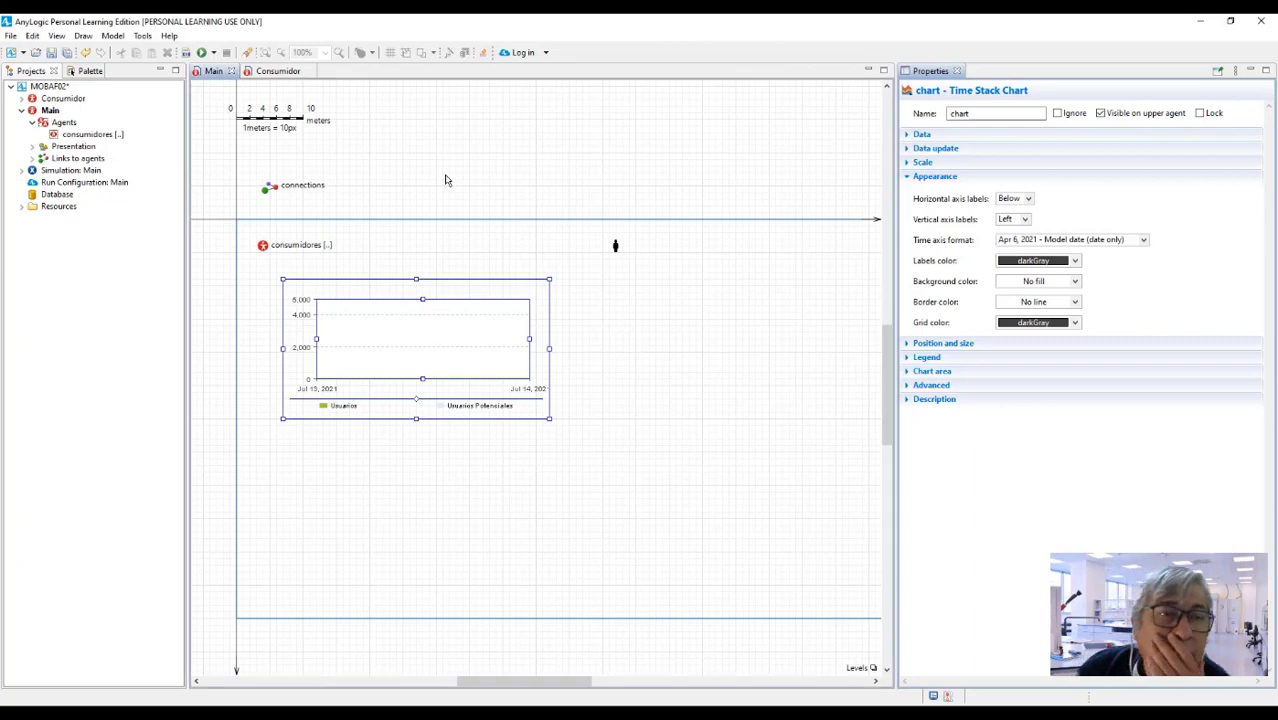
click(445, 177)
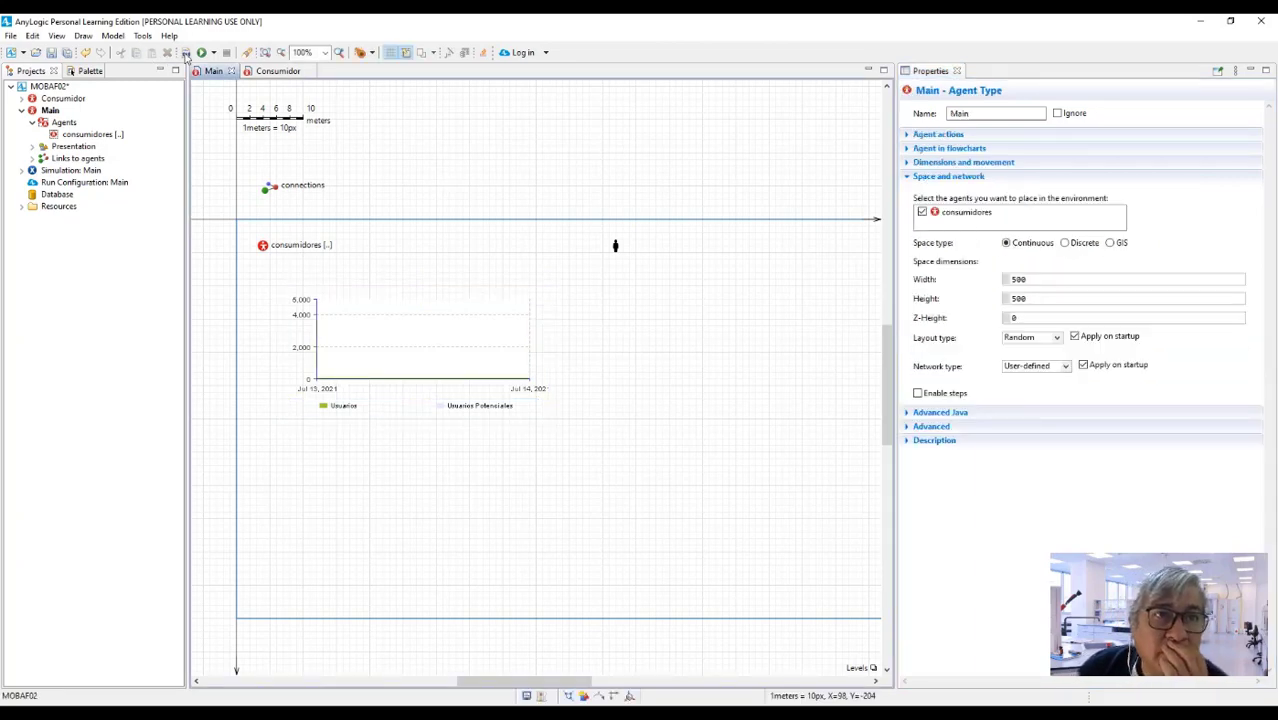
click(186, 54)
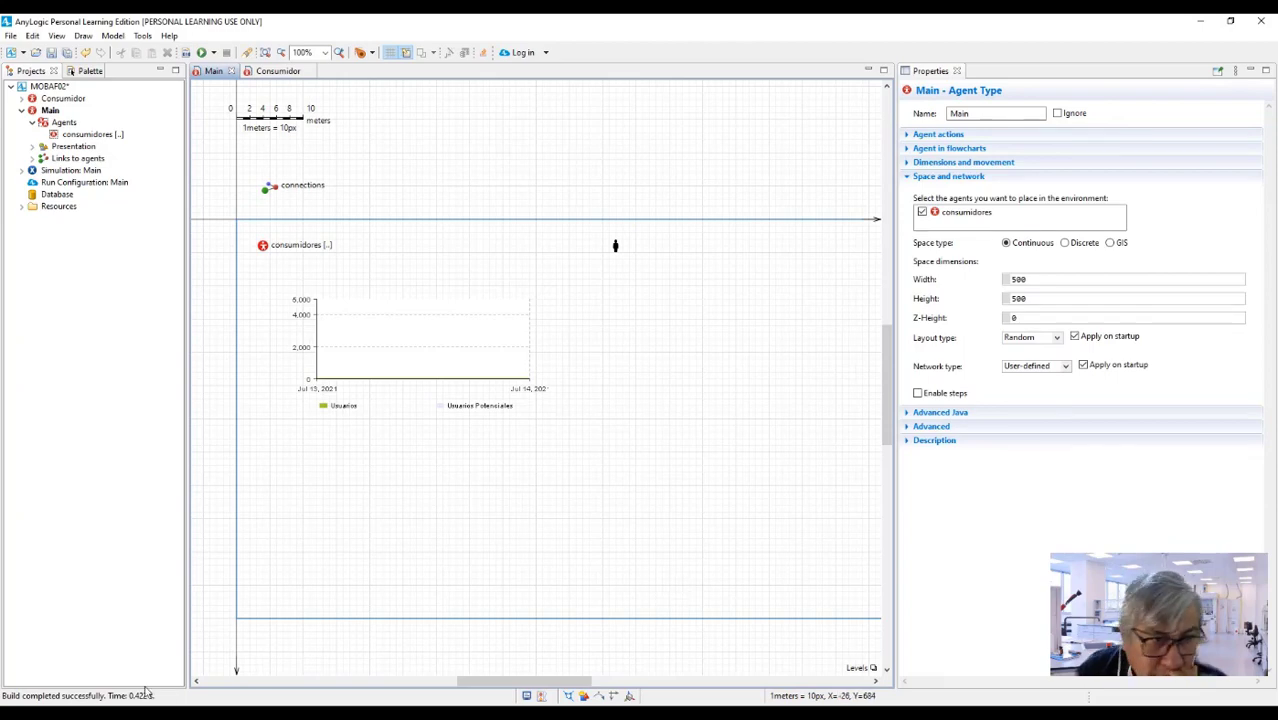
click(201, 52)
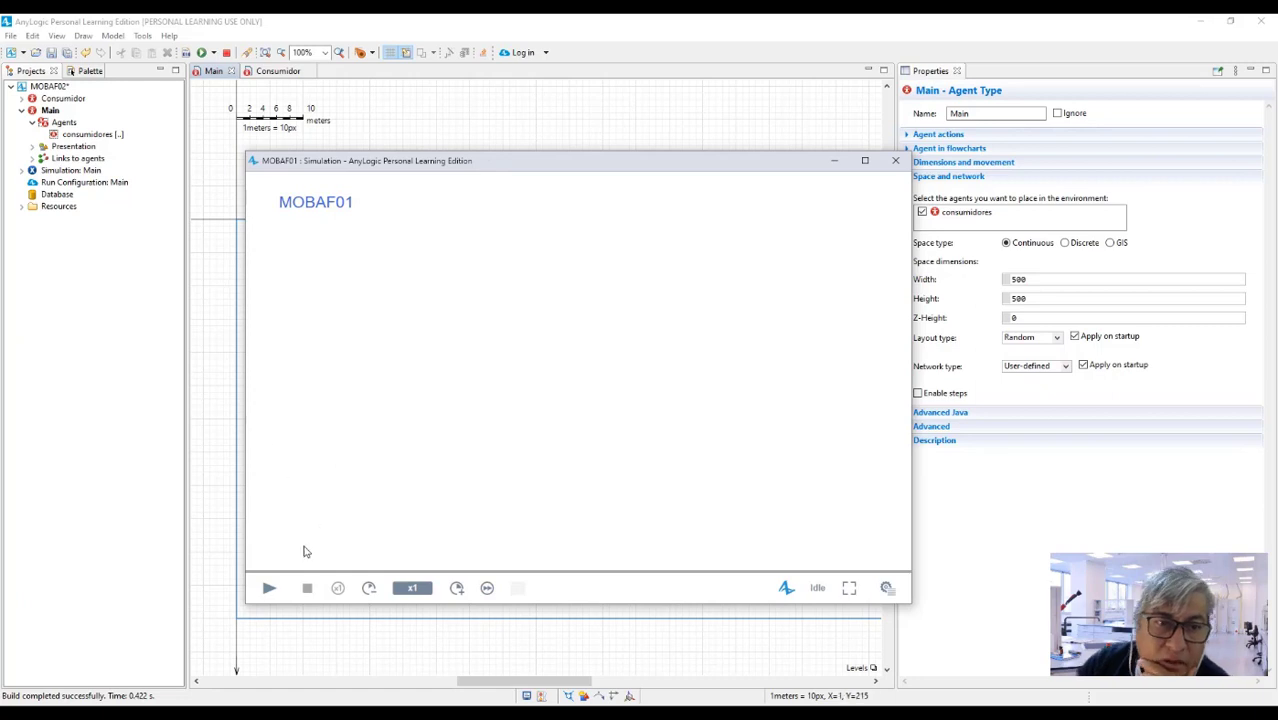
Step: Run the simulation in a widened window and raise its speed to x25
click(279, 594)
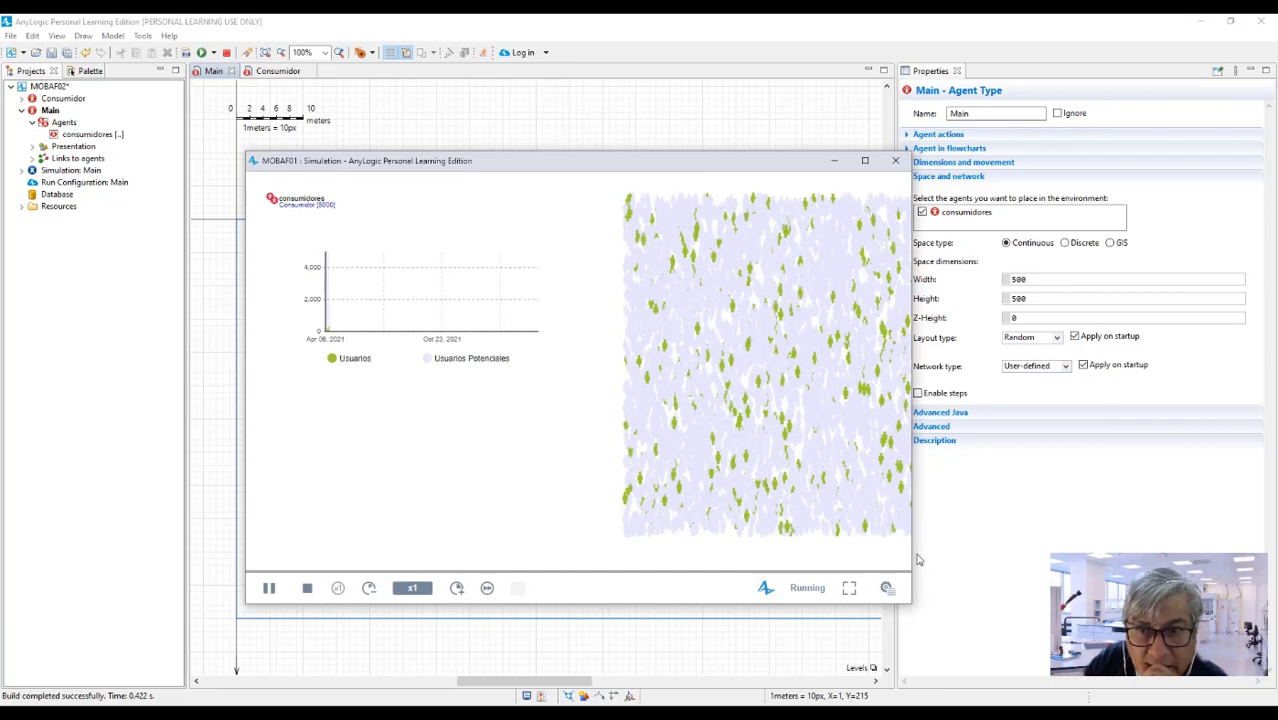
drag(911, 559, 967, 558)
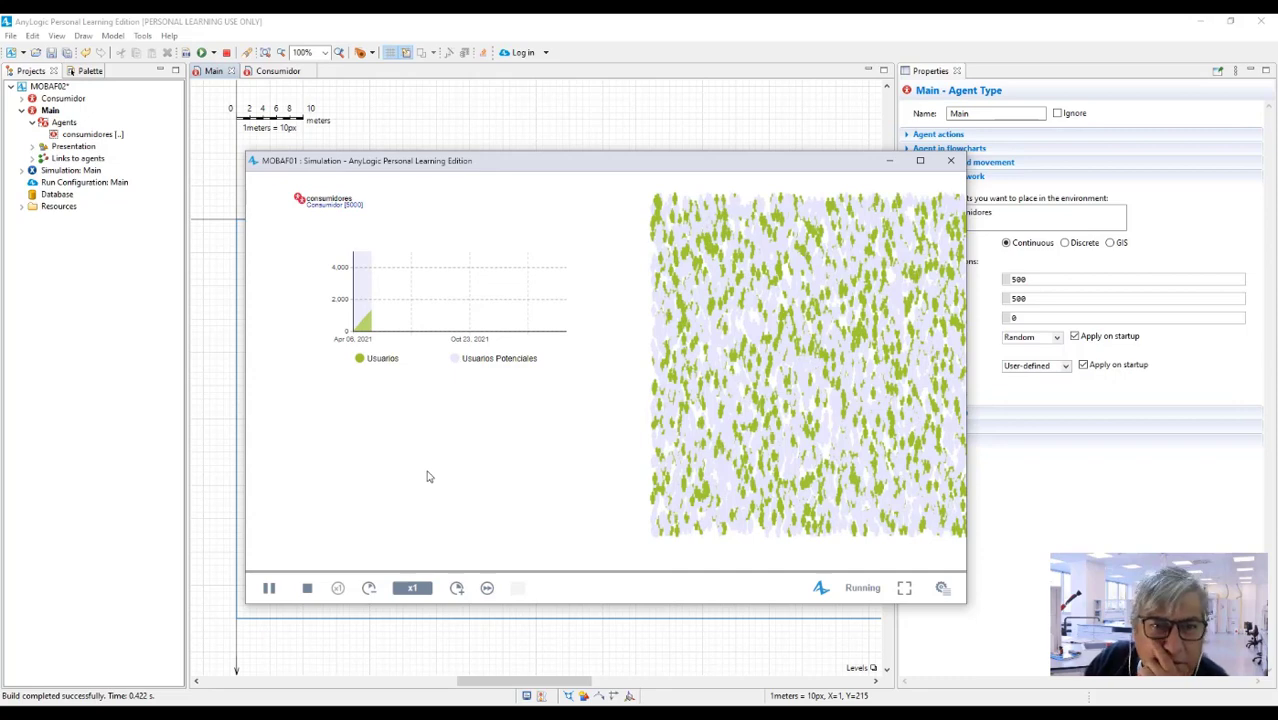
click(455, 589)
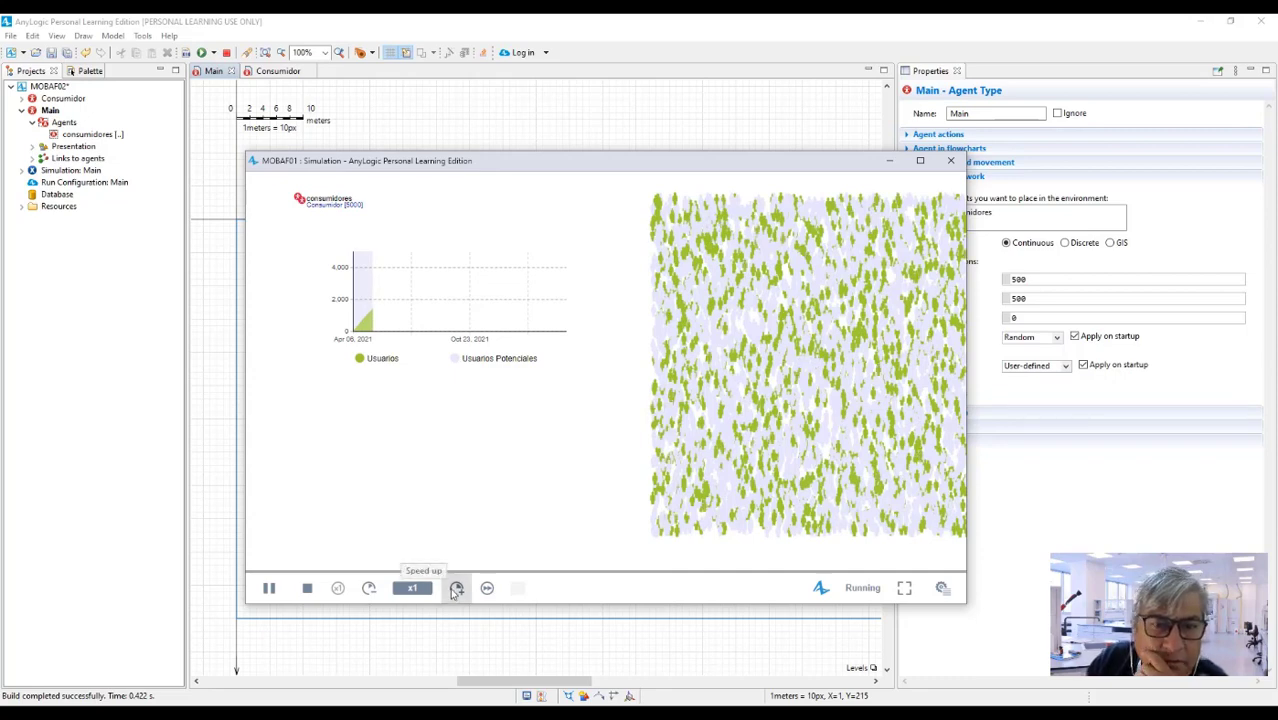
click(455, 589)
click(455, 589)
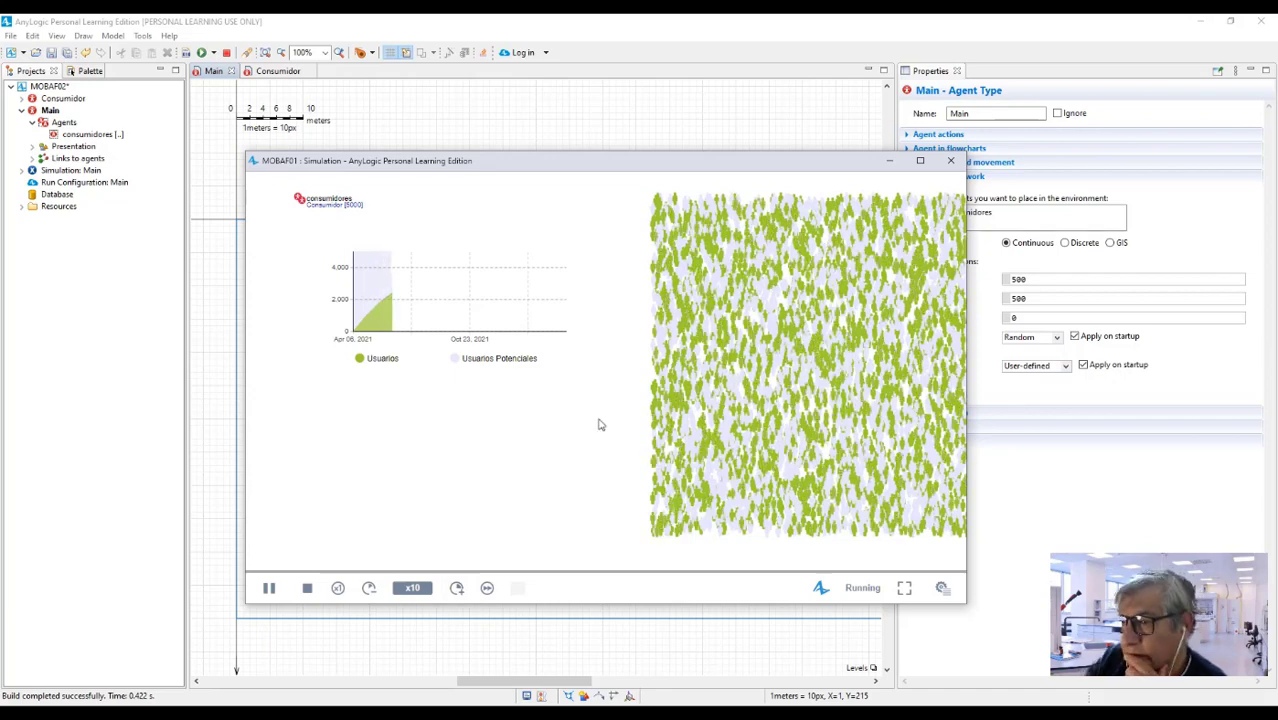
click(456, 589)
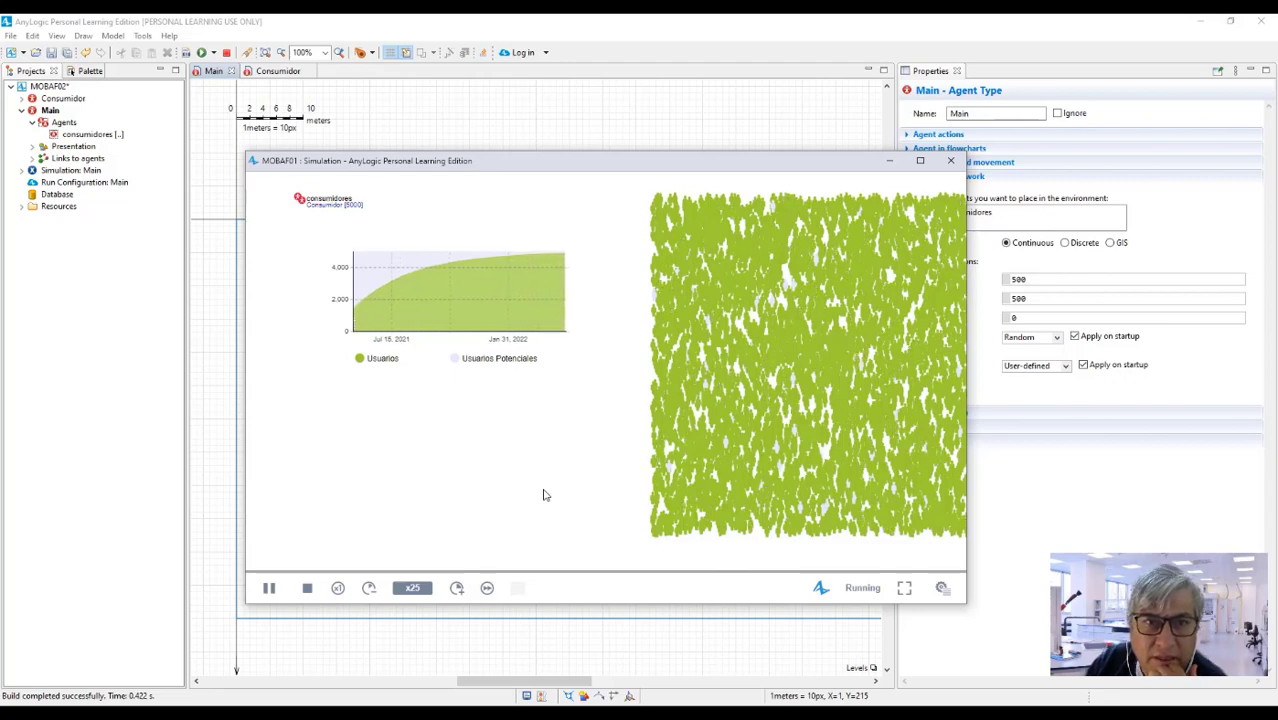
Step: Pause the simulation, switch to a blank Excel workbook and paste the chart's data starting at cell B2
click(270, 589)
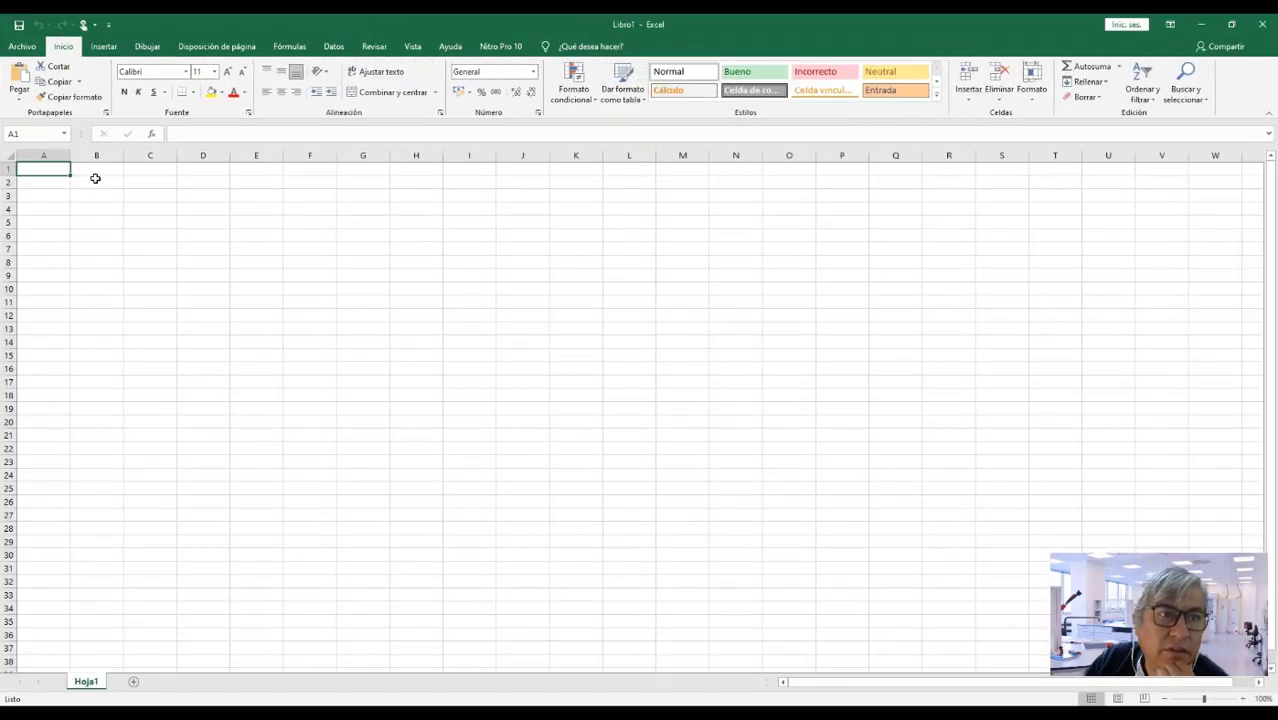
click(95, 180)
click(19, 76)
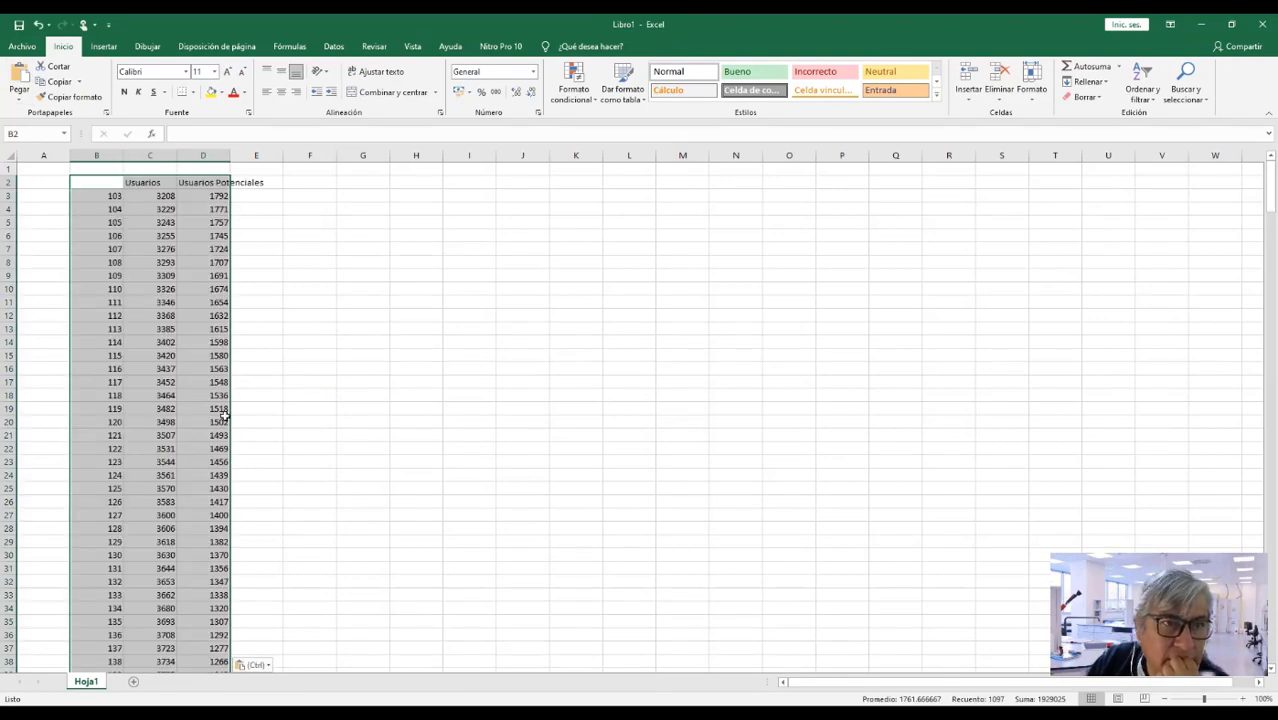
Step: Examine the pasted Usuarios and Usuarios Potenciales samples through to the end, and check the first sample's time value
scroll(221, 410, down, 17)
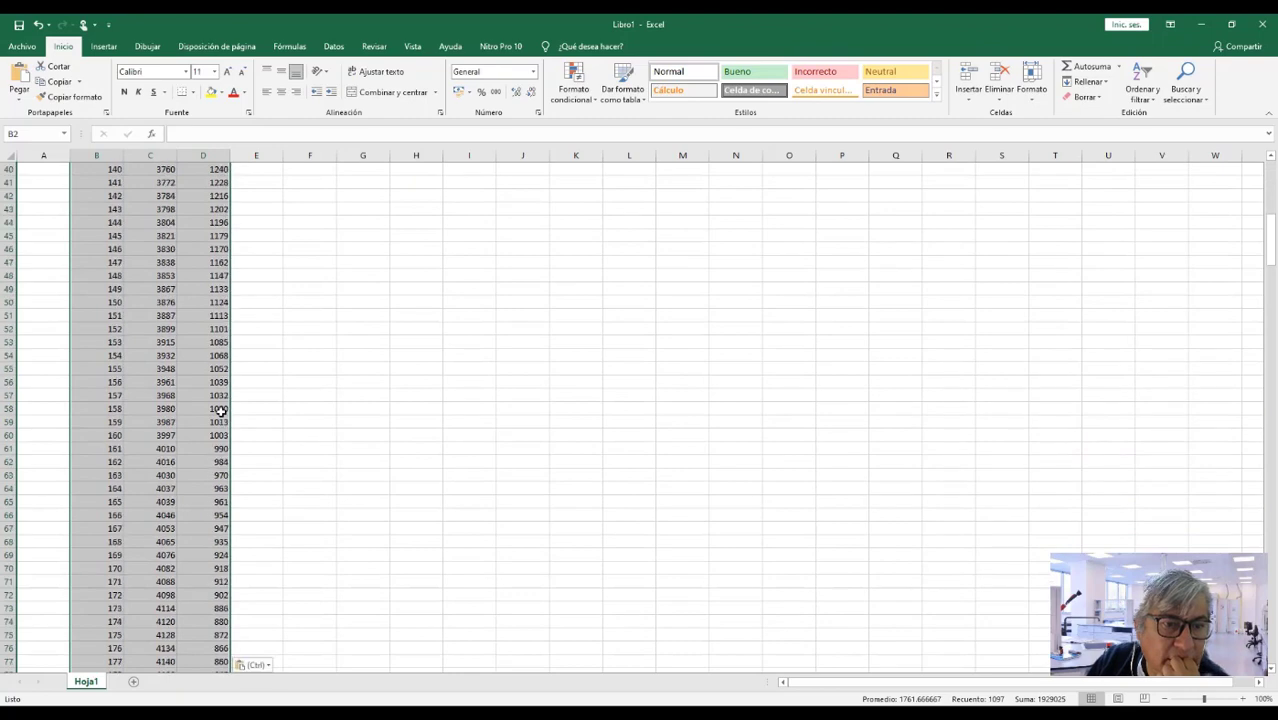
scroll(221, 410, down, 20)
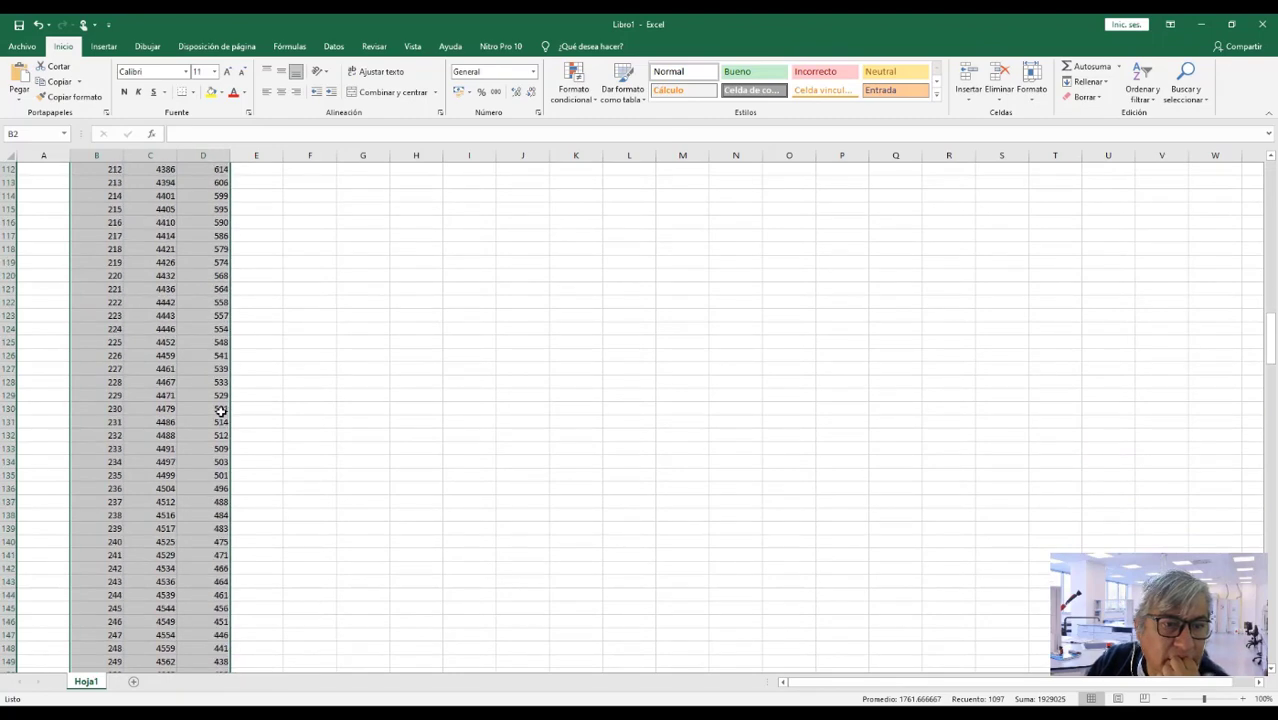
scroll(221, 410, down, 17)
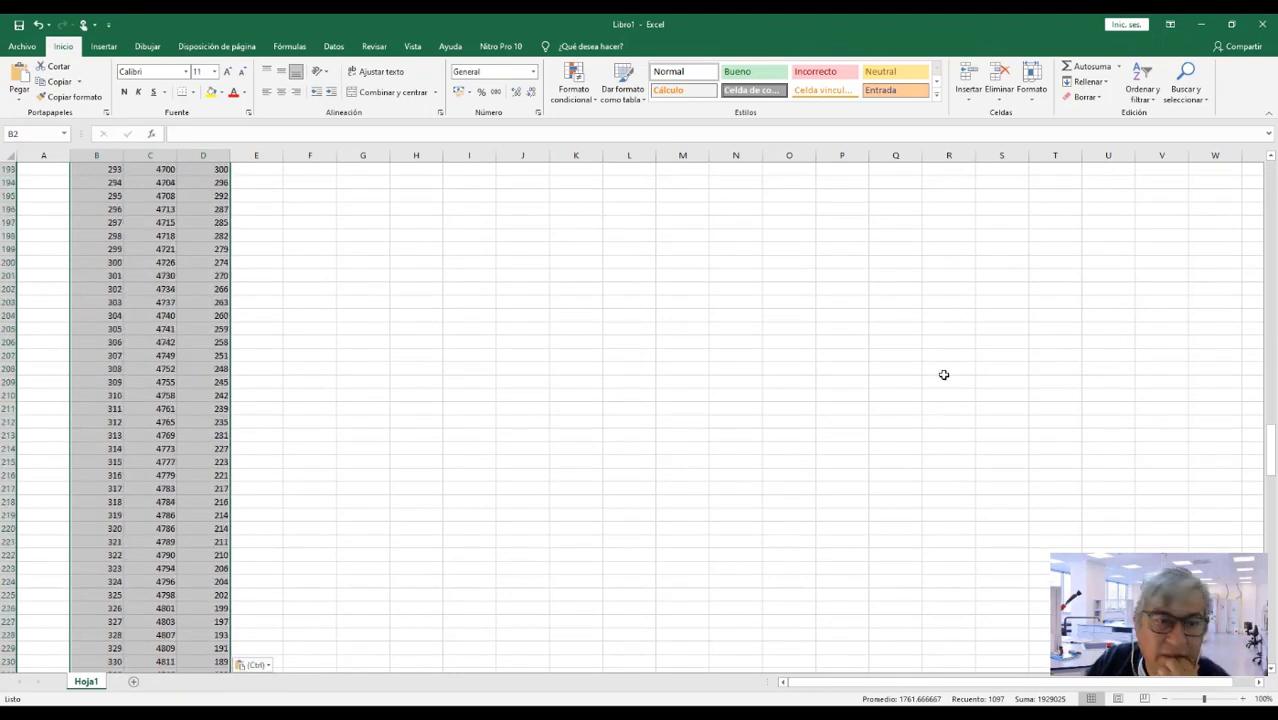
drag(1269, 432, 1274, 506)
drag(1273, 585, 1270, 440)
click(1262, 174)
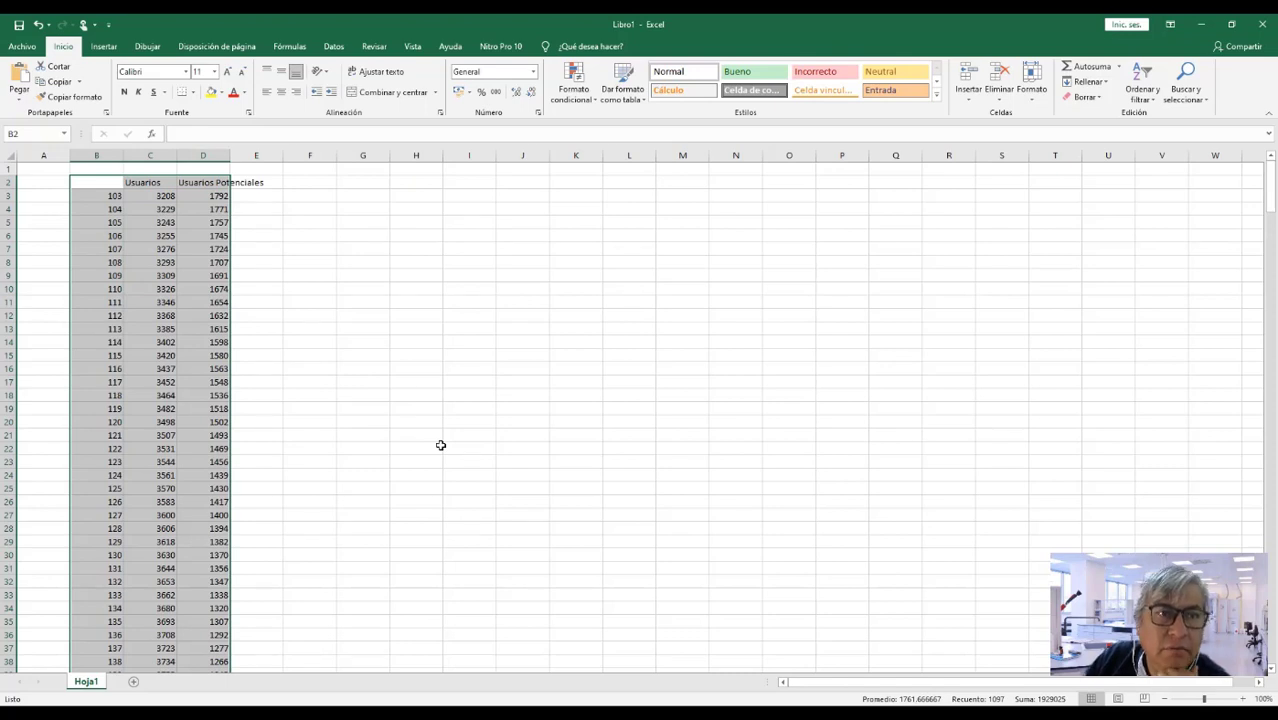
click(115, 197)
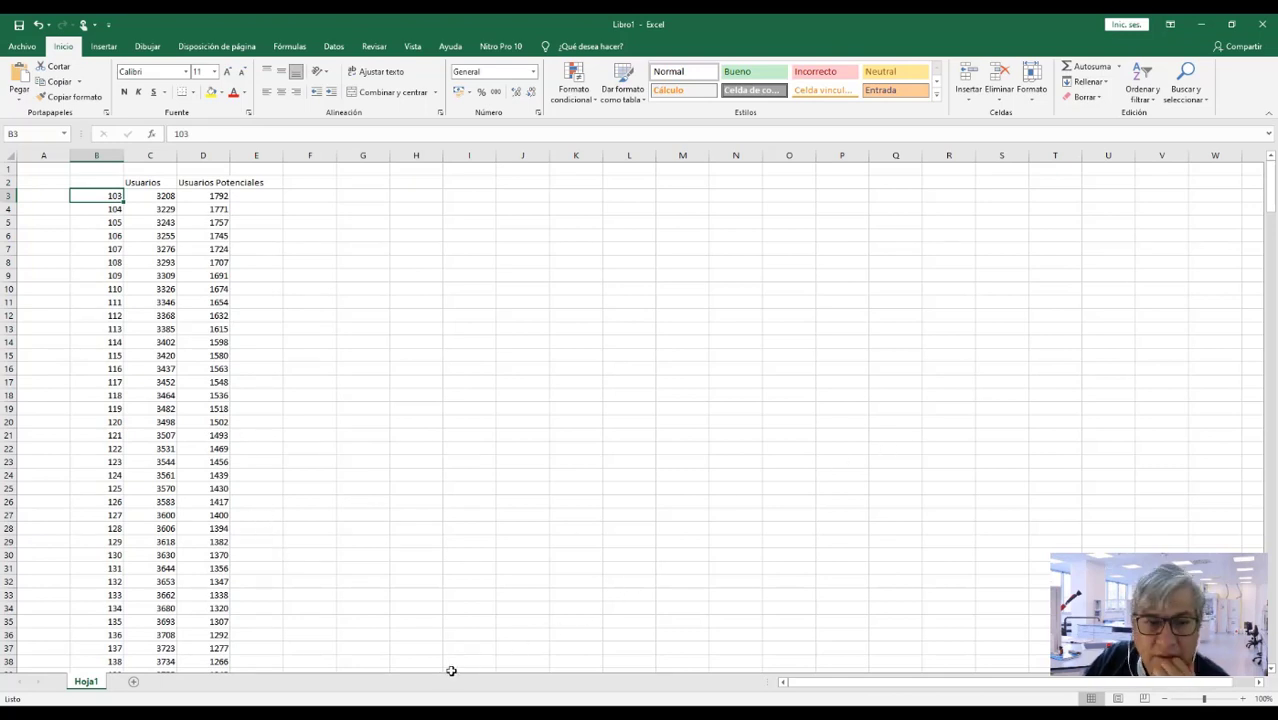
Step: Switch back to the AnyLogic simulation, rerun it from the start and pause it before the chart's time window fills
key(alt+Tab)
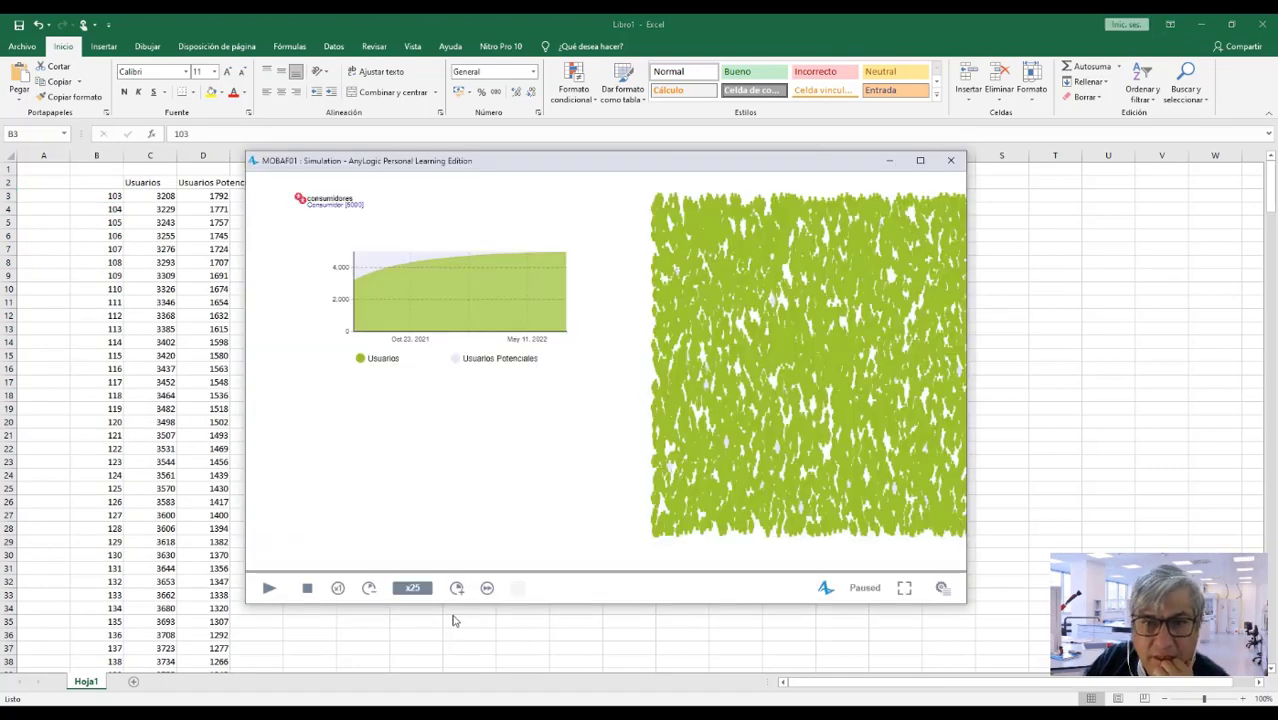
click(308, 592)
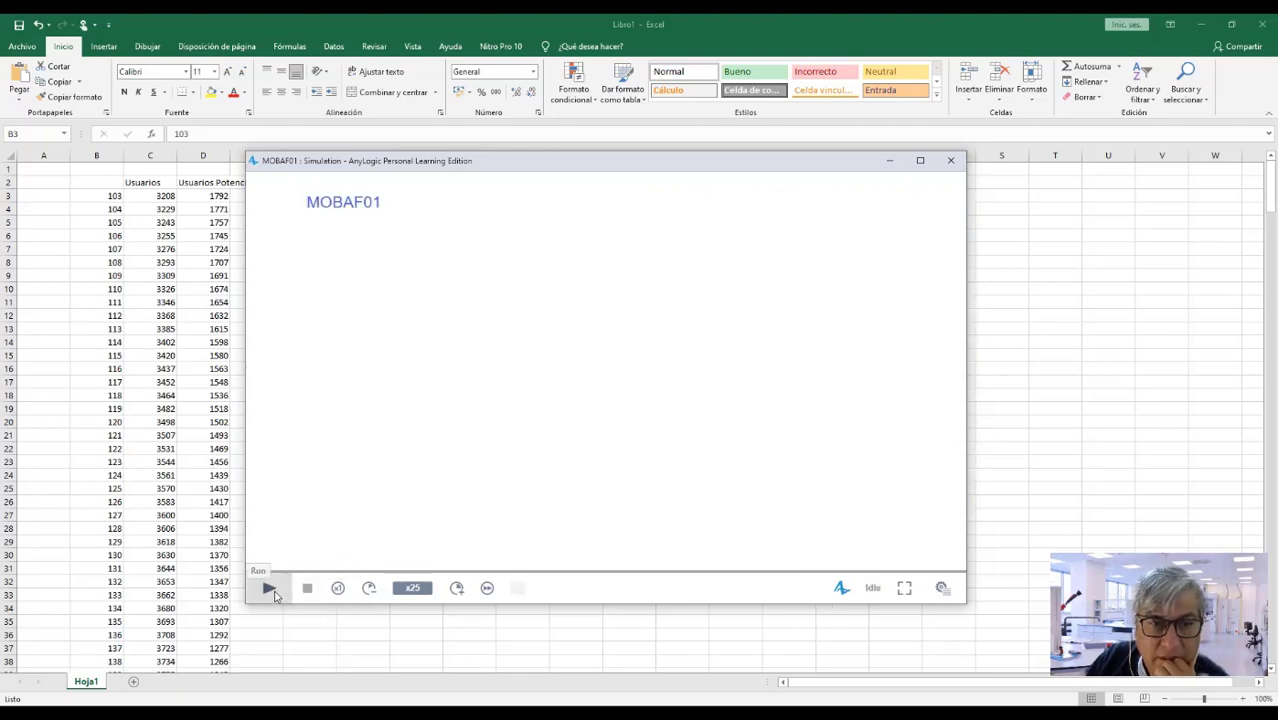
click(270, 589)
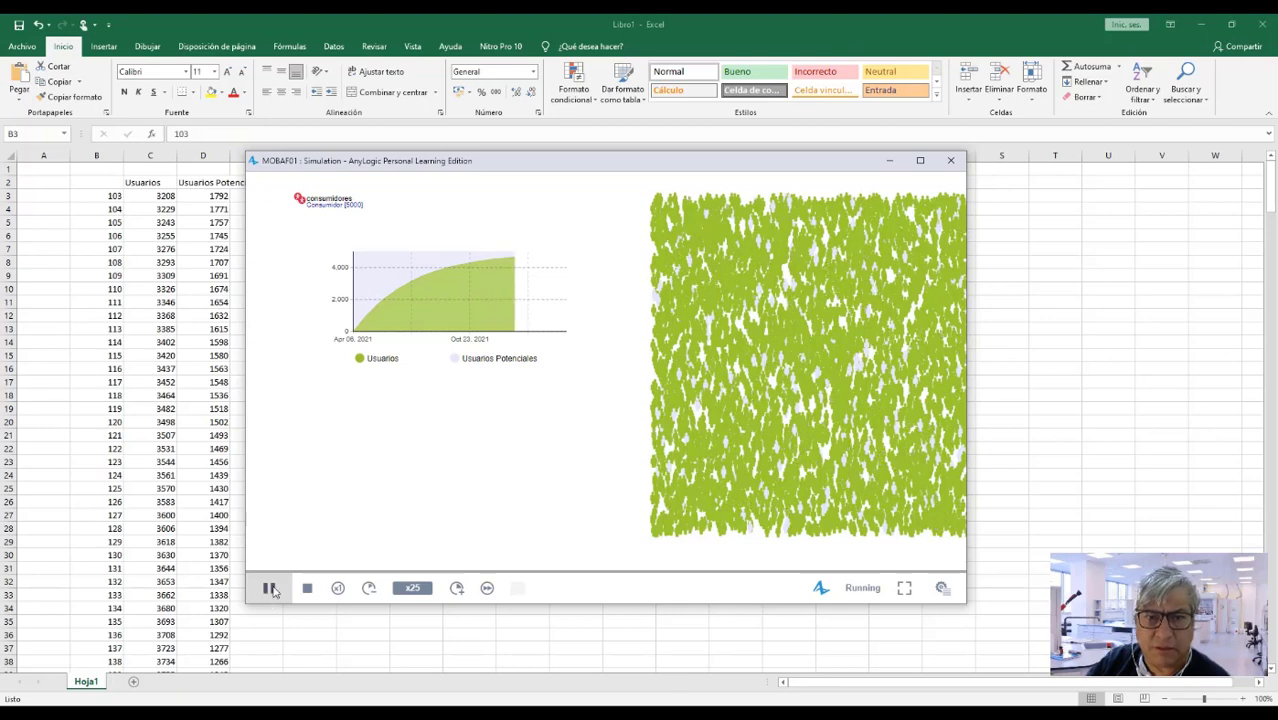
click(270, 589)
Step: Copy the time stack chart's data and paste it in Excel at cell B2, over the earlier samples
mouse_move(559, 261)
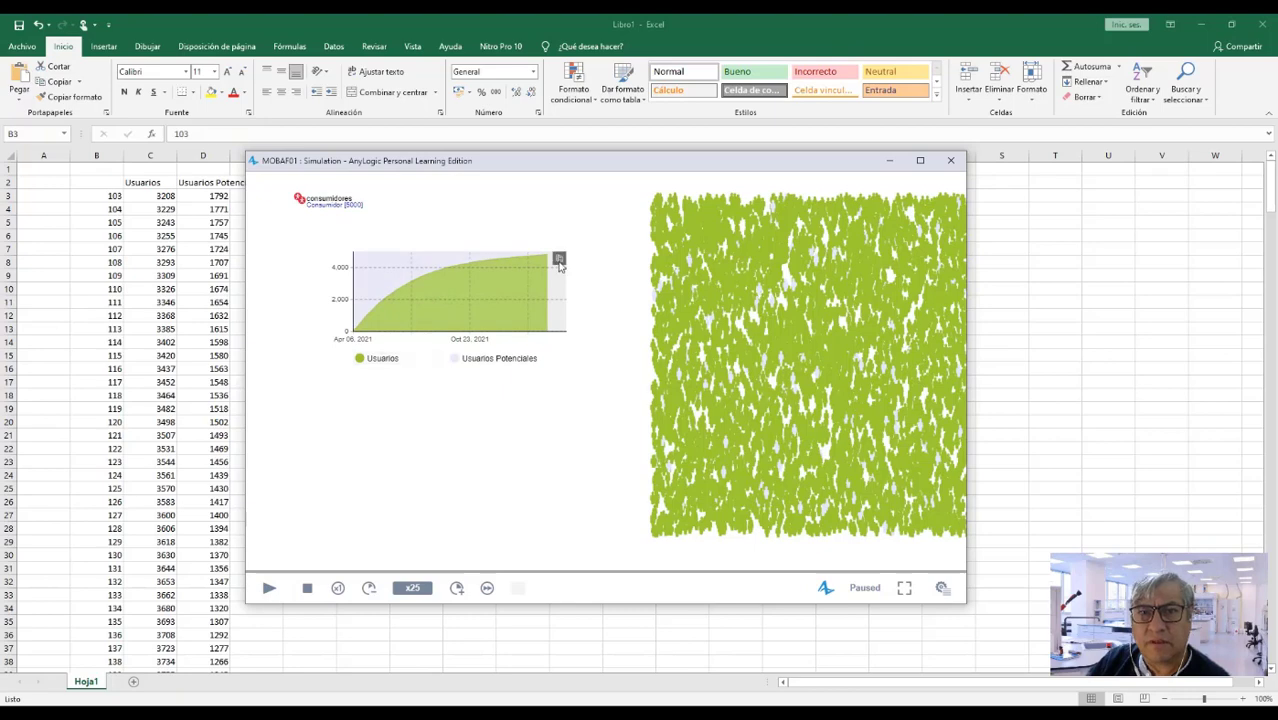
click(559, 261)
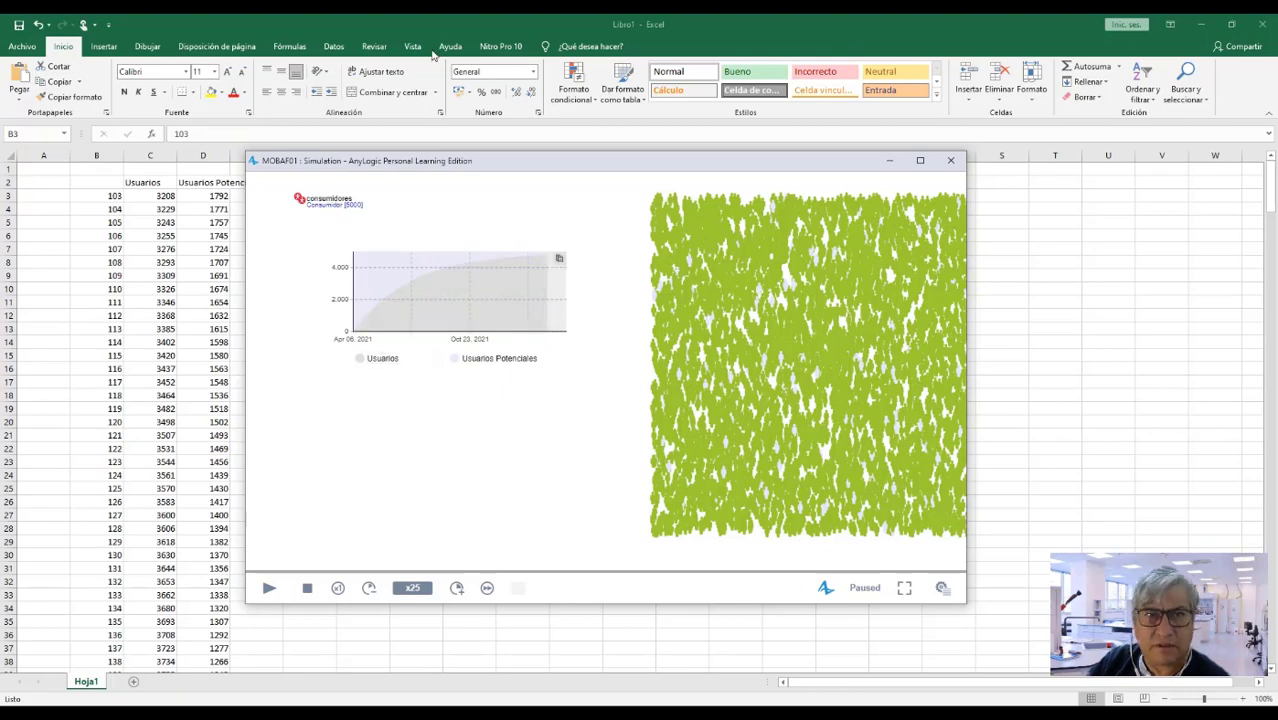
key(alt+Tab)
click(103, 183)
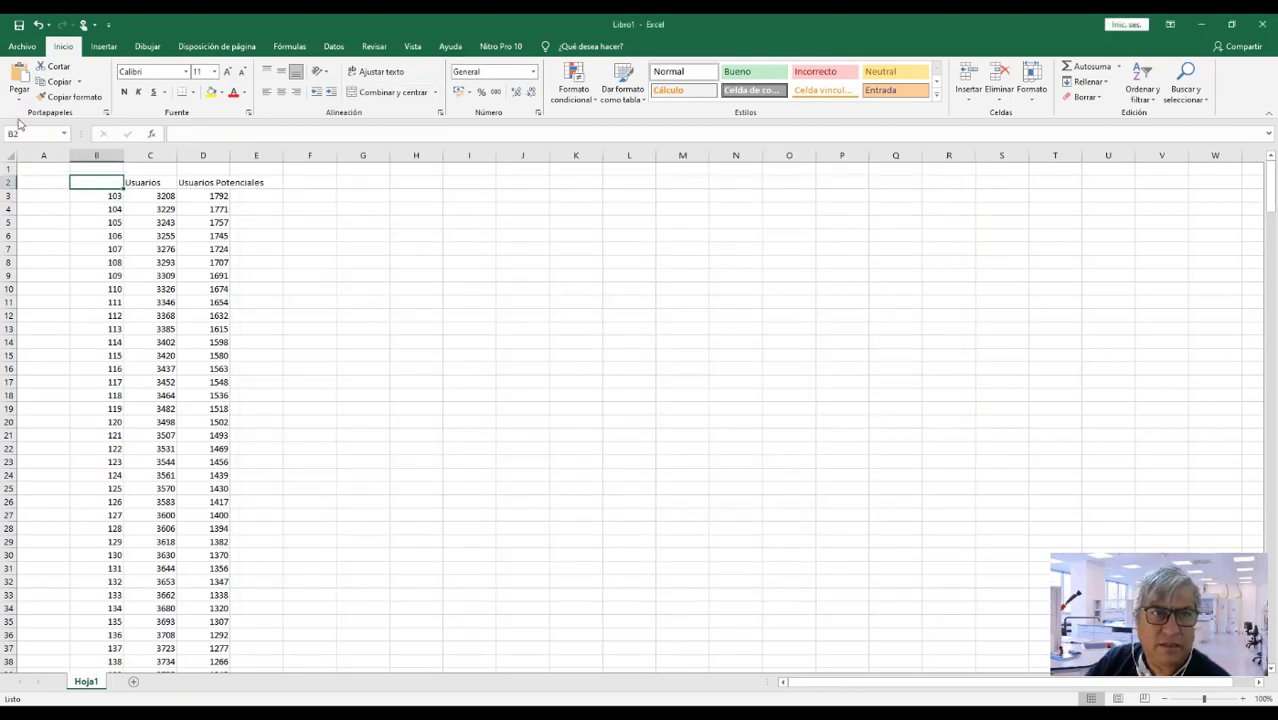
click(19, 98)
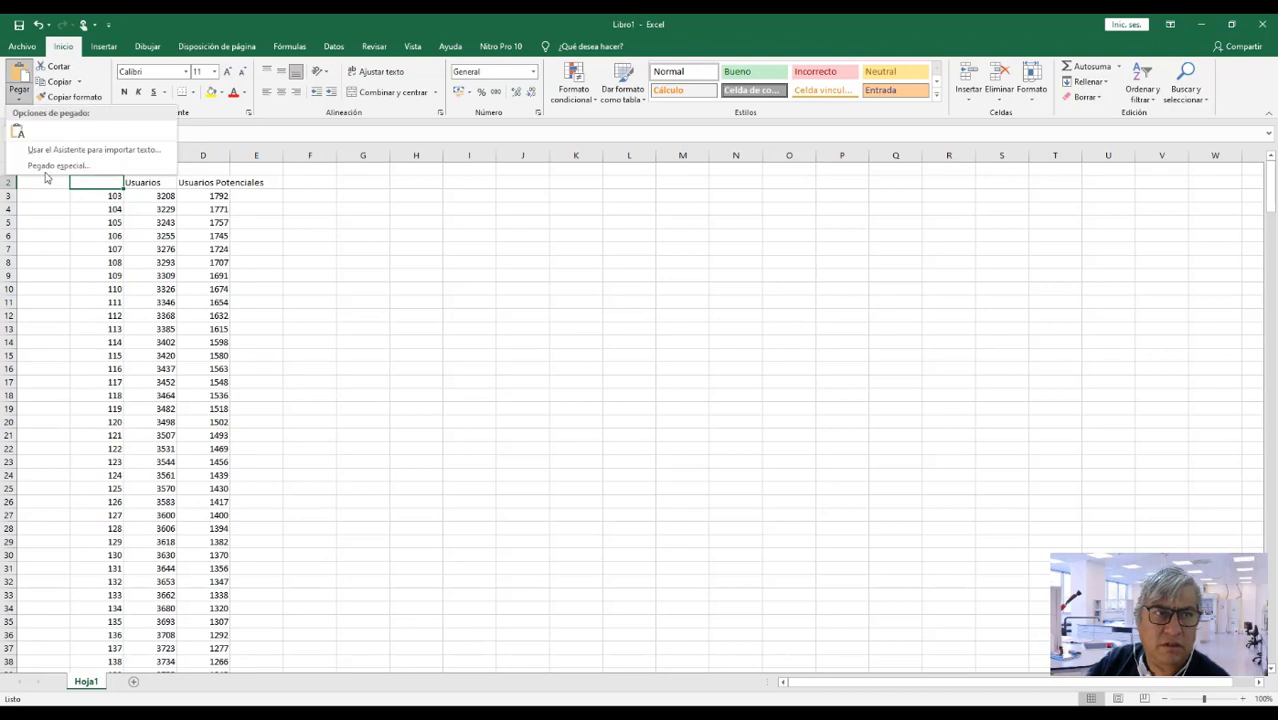
click(17, 132)
click(289, 398)
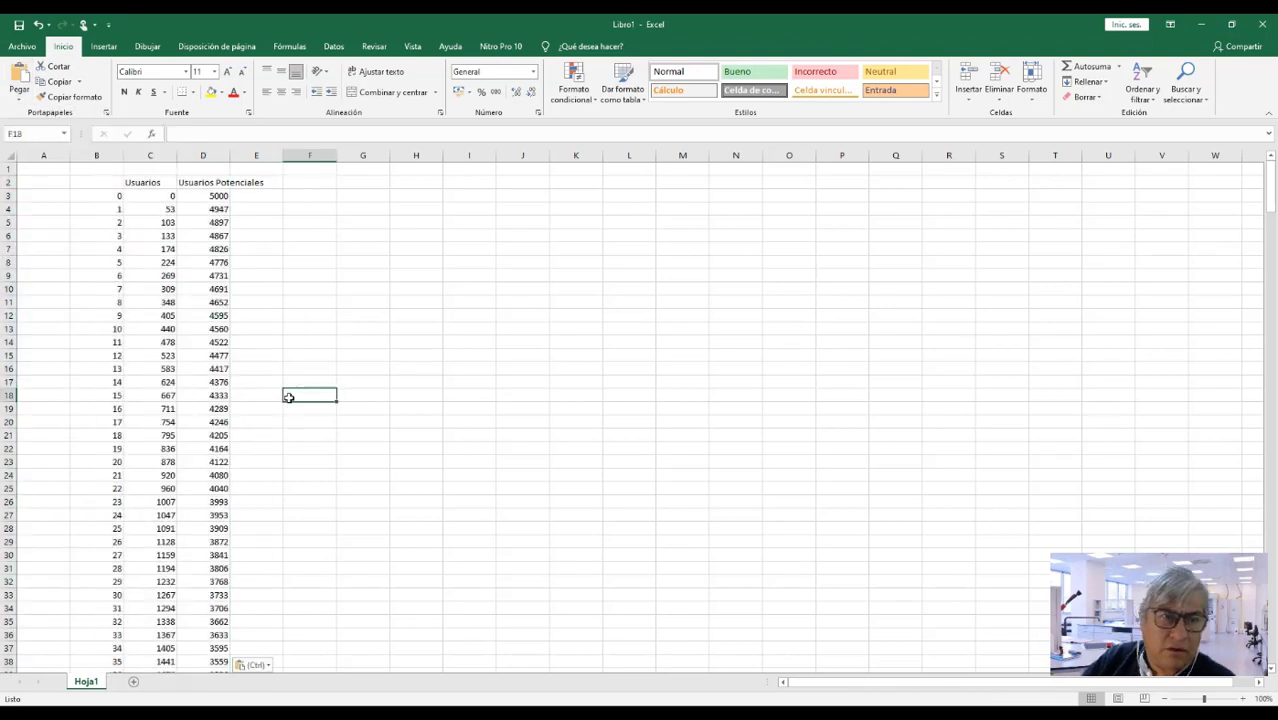
Step: Examine the newly pasted samples by selecting them from cell B3 down to row 337
drag(117, 196, 210, 263)
scroll(235, 521, up, 6)
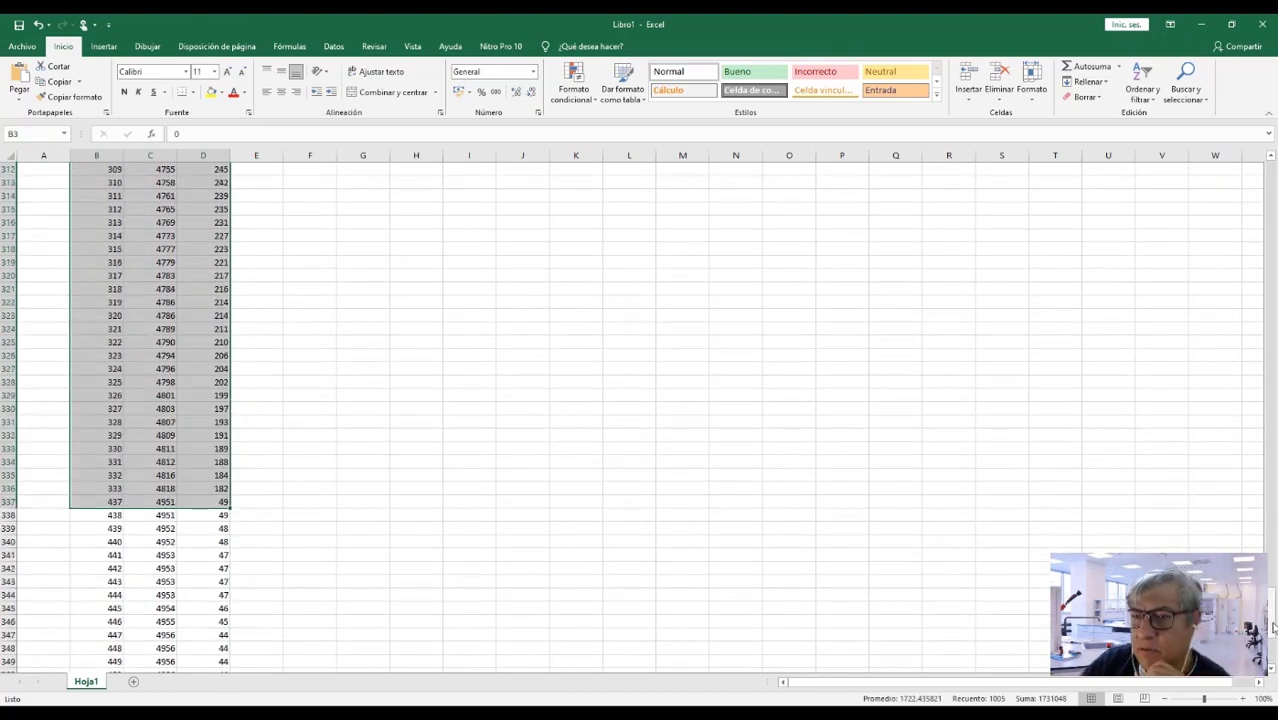
drag(1272, 627, 1272, 185)
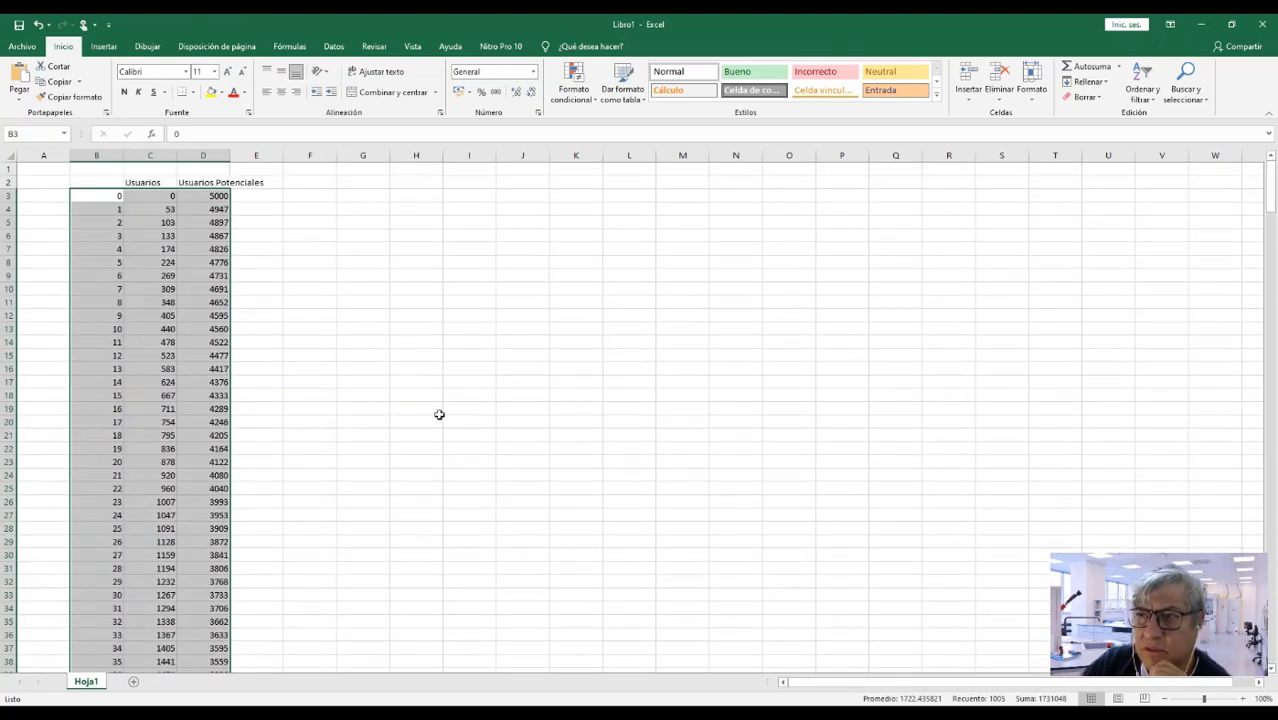
drag(416, 408, 416, 395)
Step: Insert an empty 2D line chart on the sheet, starting from a blank cell beside the data
click(290, 313)
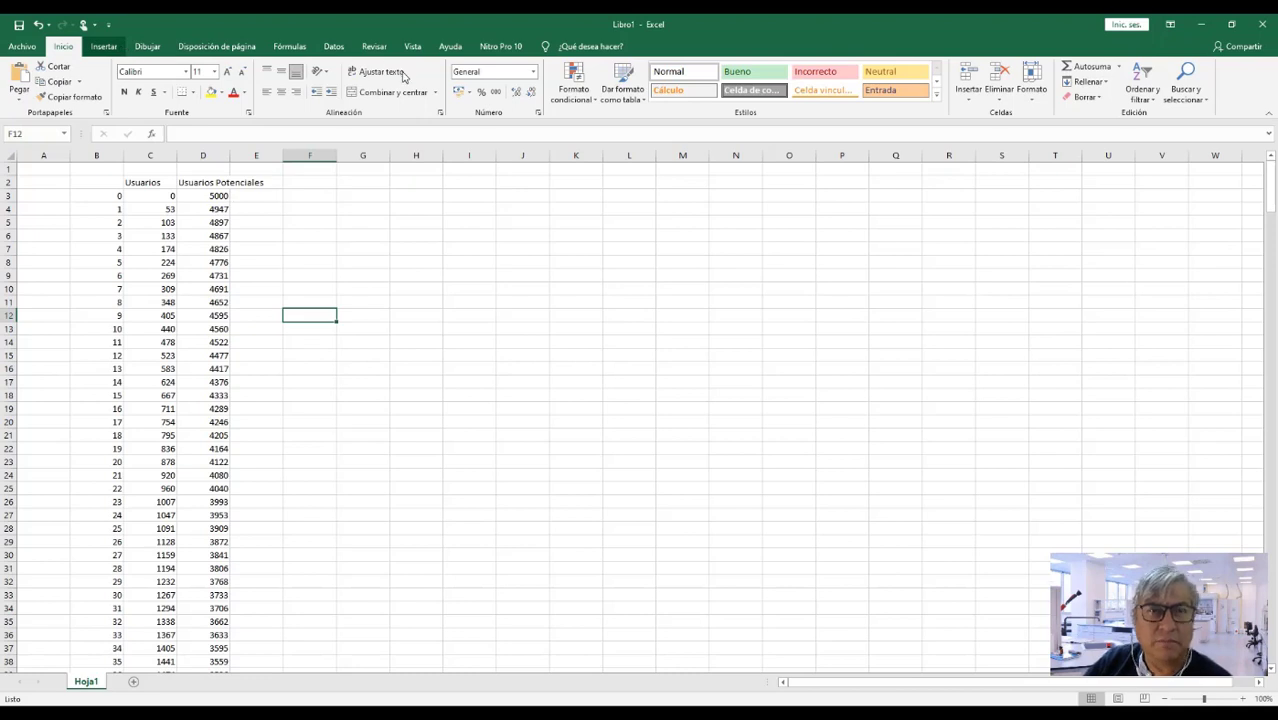
click(104, 46)
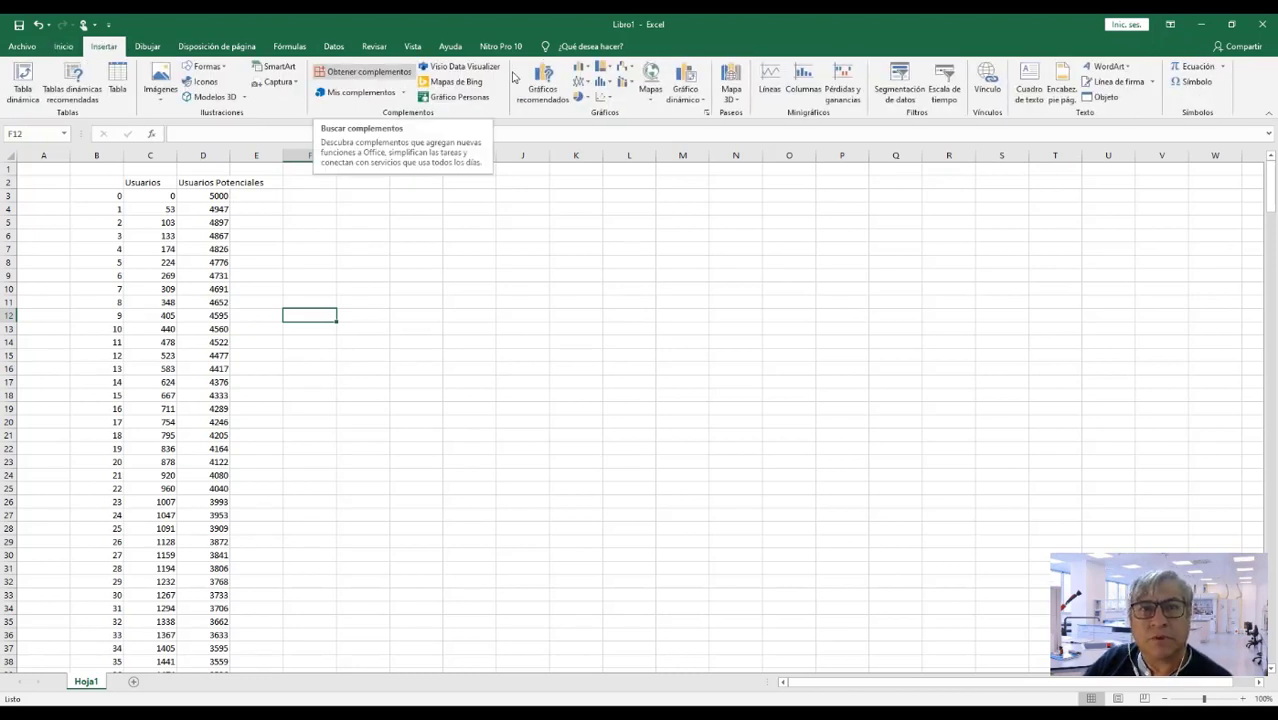
click(578, 84)
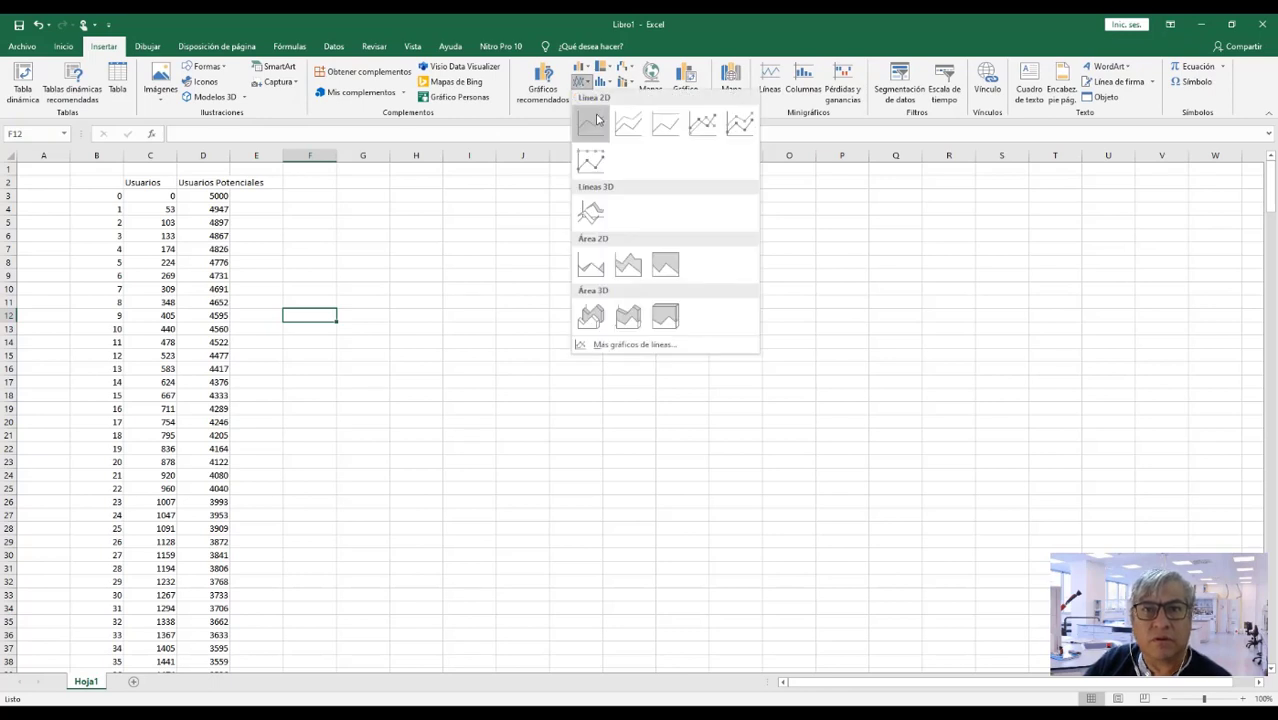
click(595, 121)
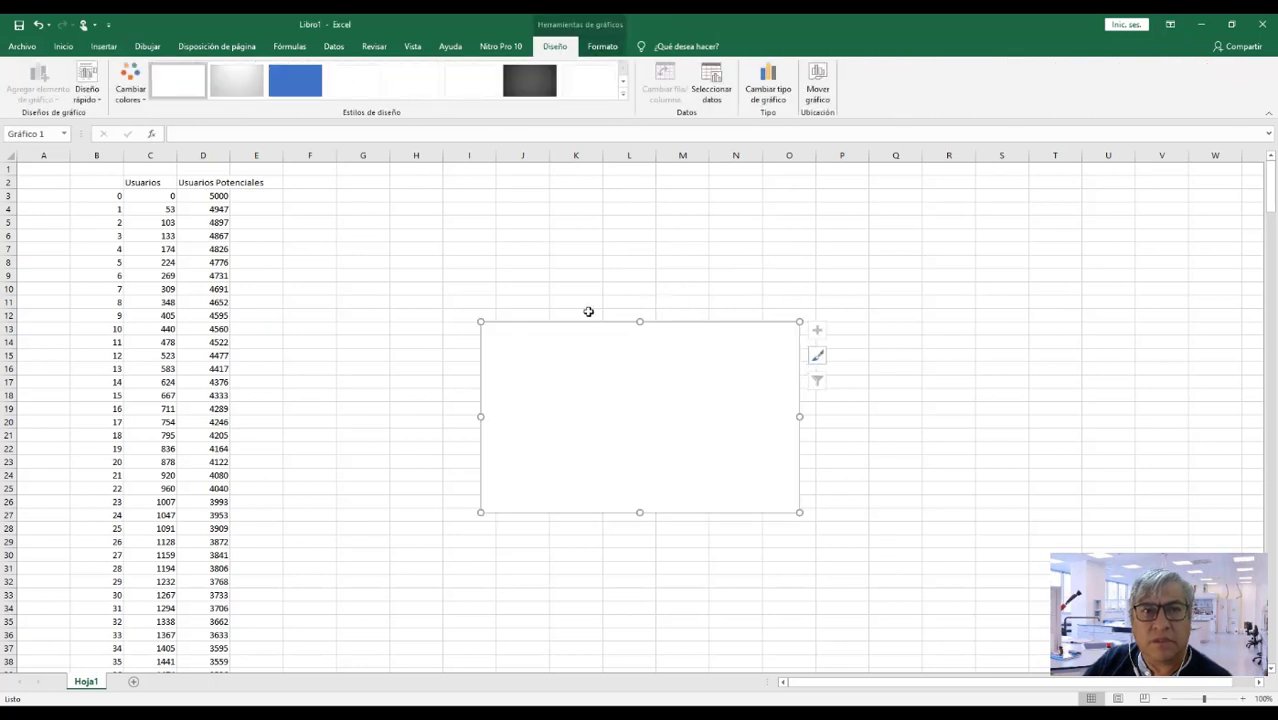
Step: Add a chart series named from cell C2, with C3:C367 as its values
right_click(581, 358)
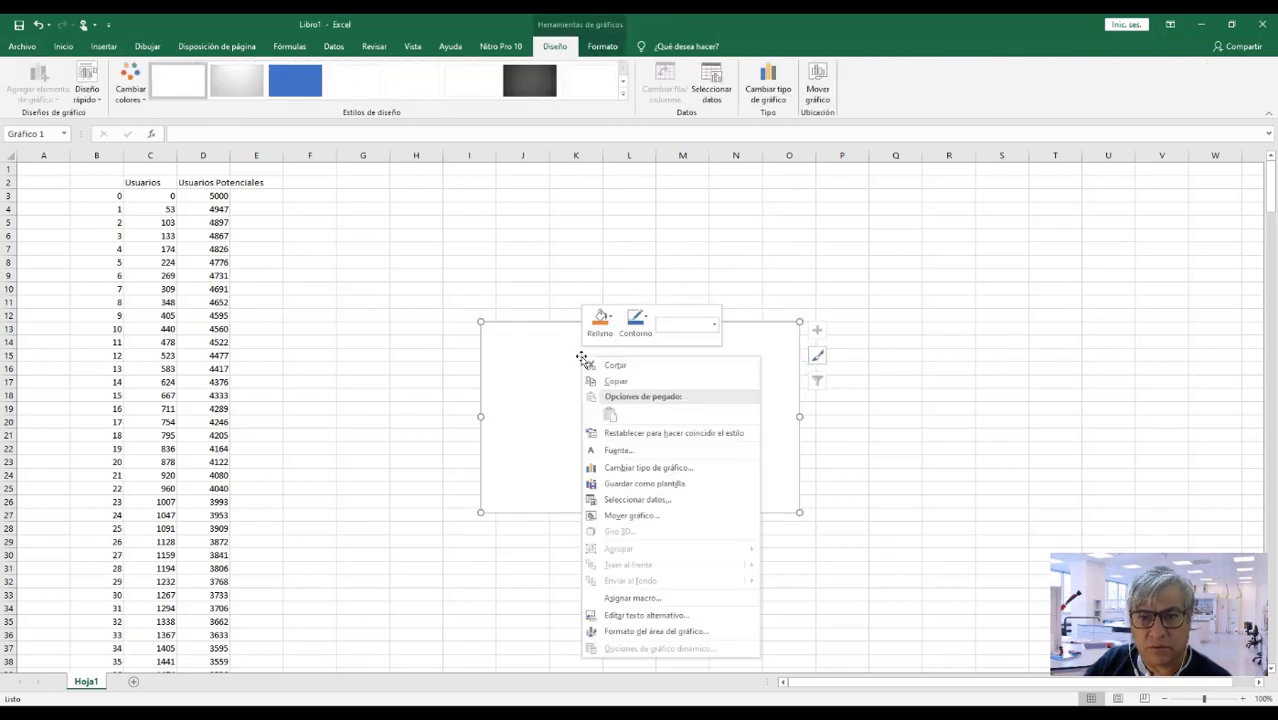
click(642, 500)
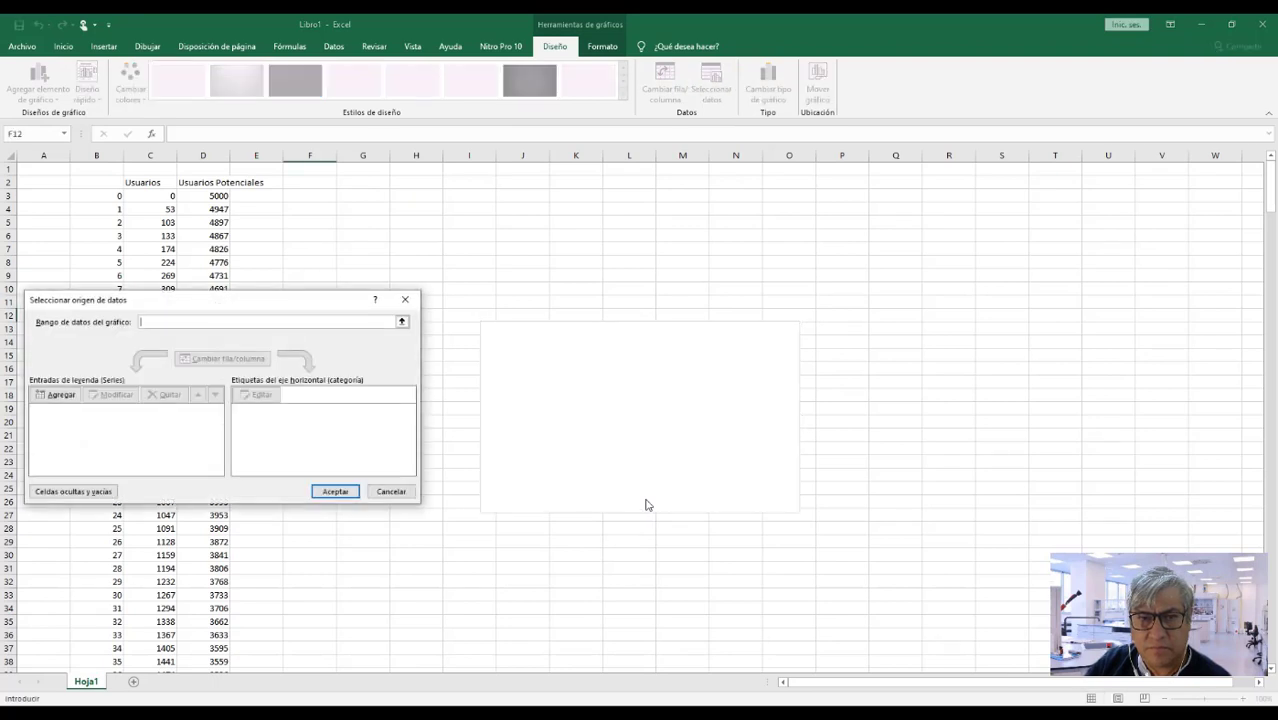
click(55, 394)
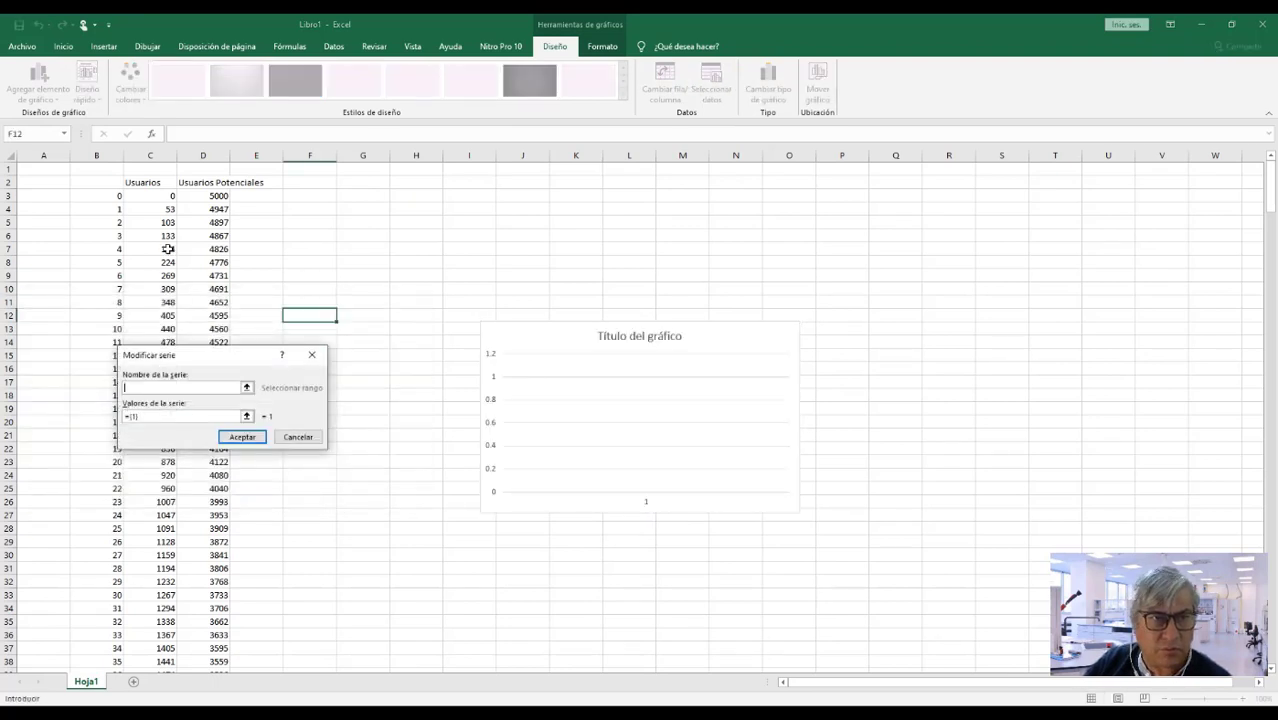
click(143, 182)
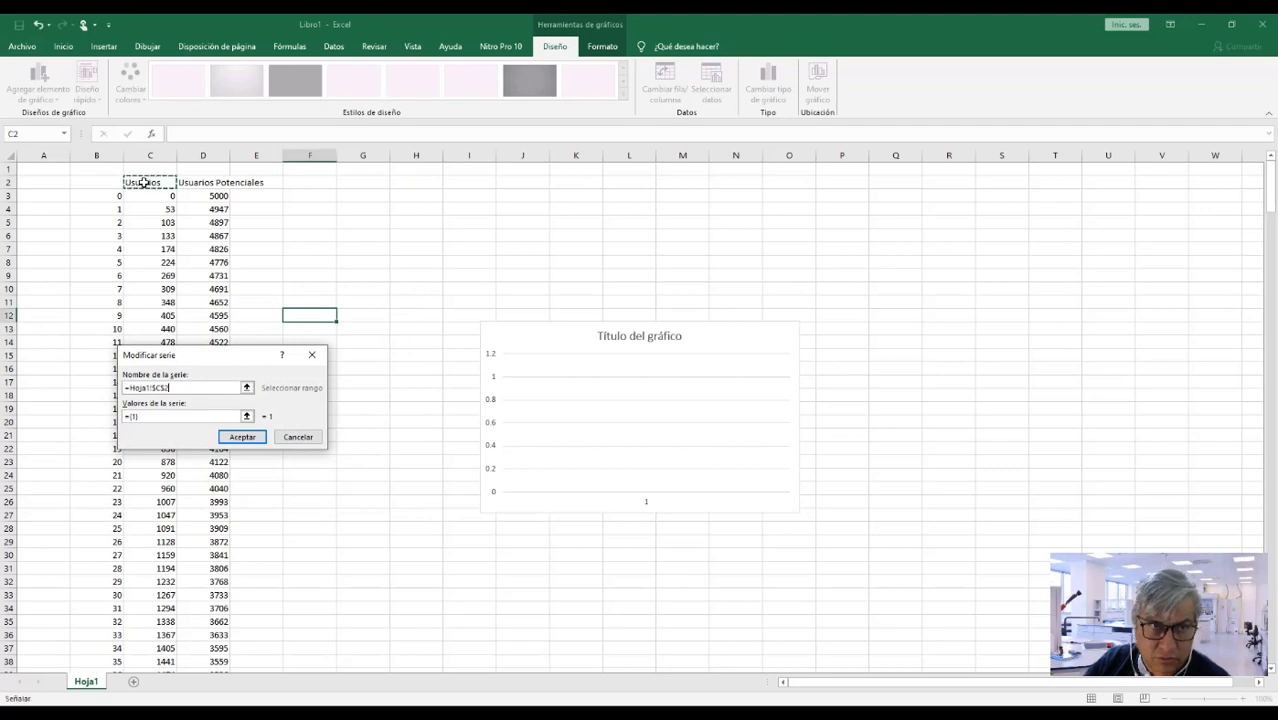
click(167, 418)
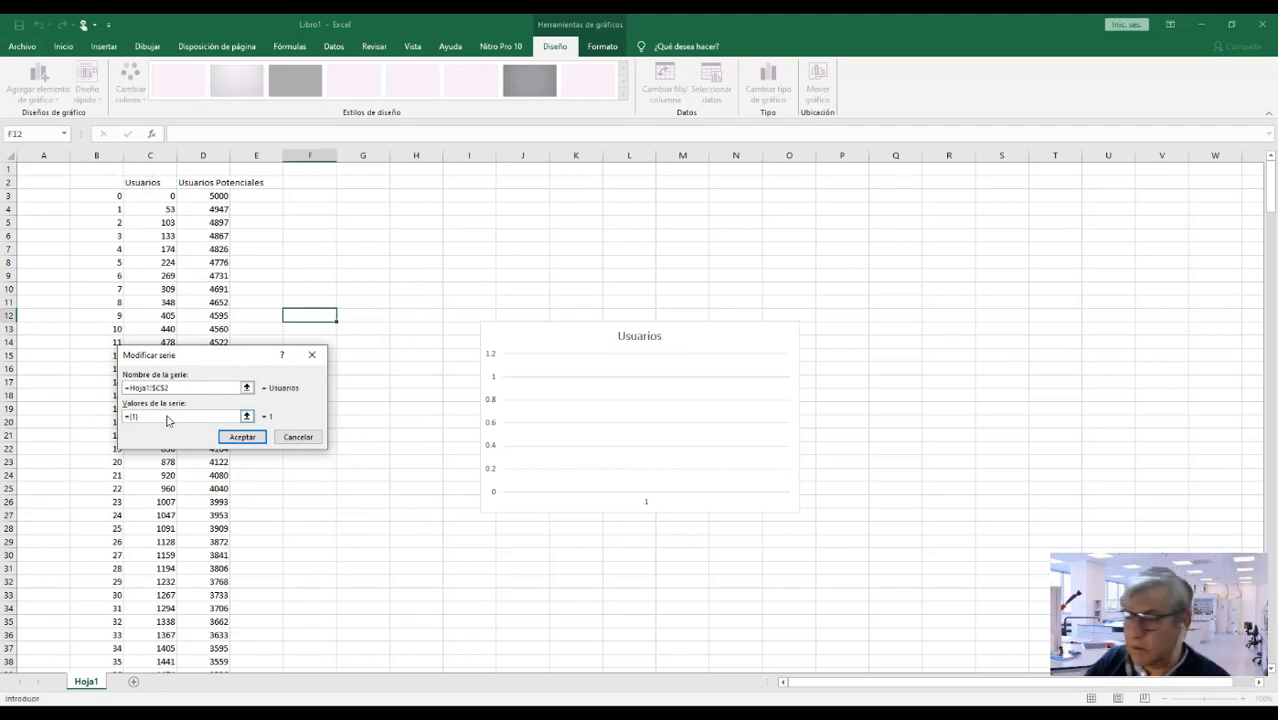
click(152, 199)
key(ctrl+shift+Down)
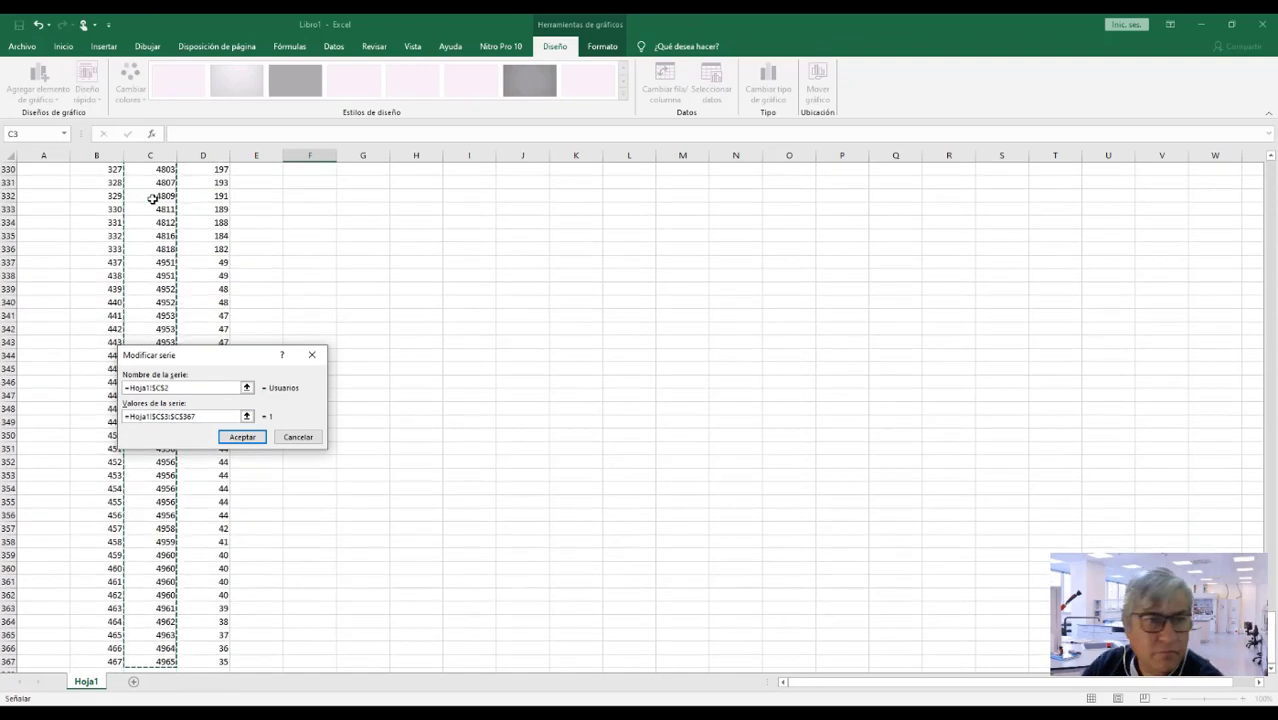
click(242, 437)
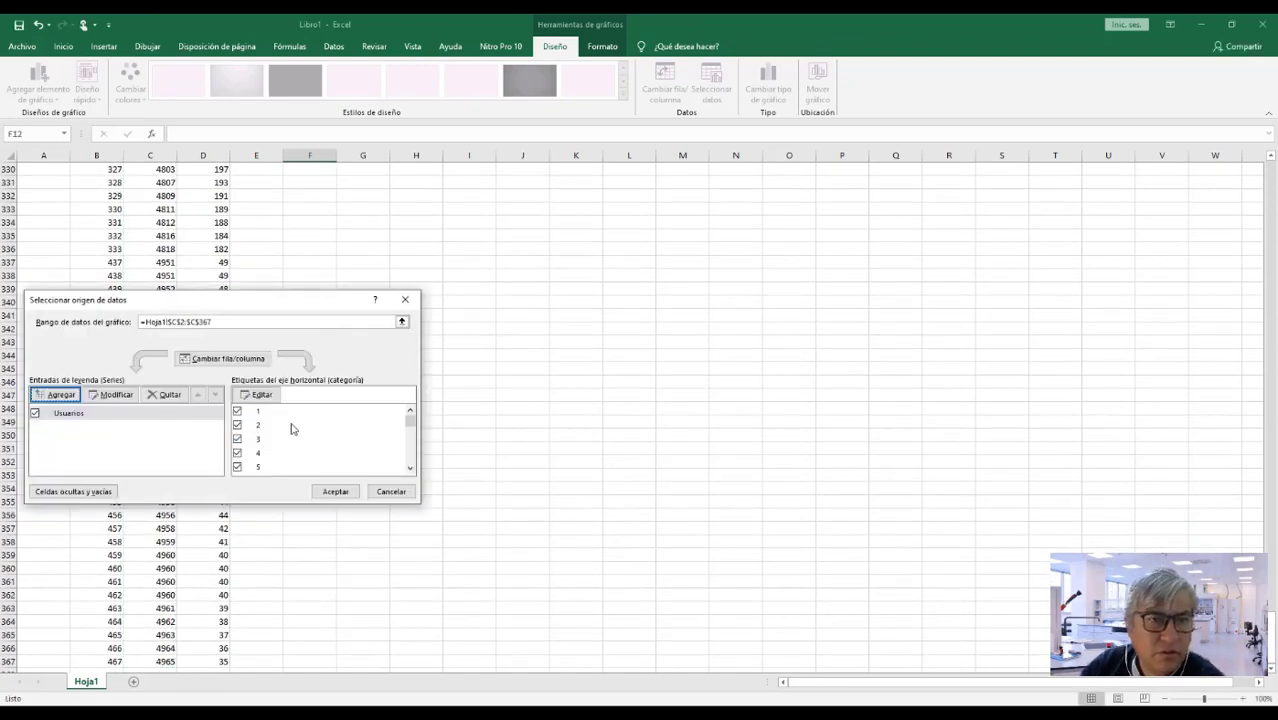
Step: Add a second chart series named from cell D2, with D3:D367 as its values, and apply the data source
click(57, 394)
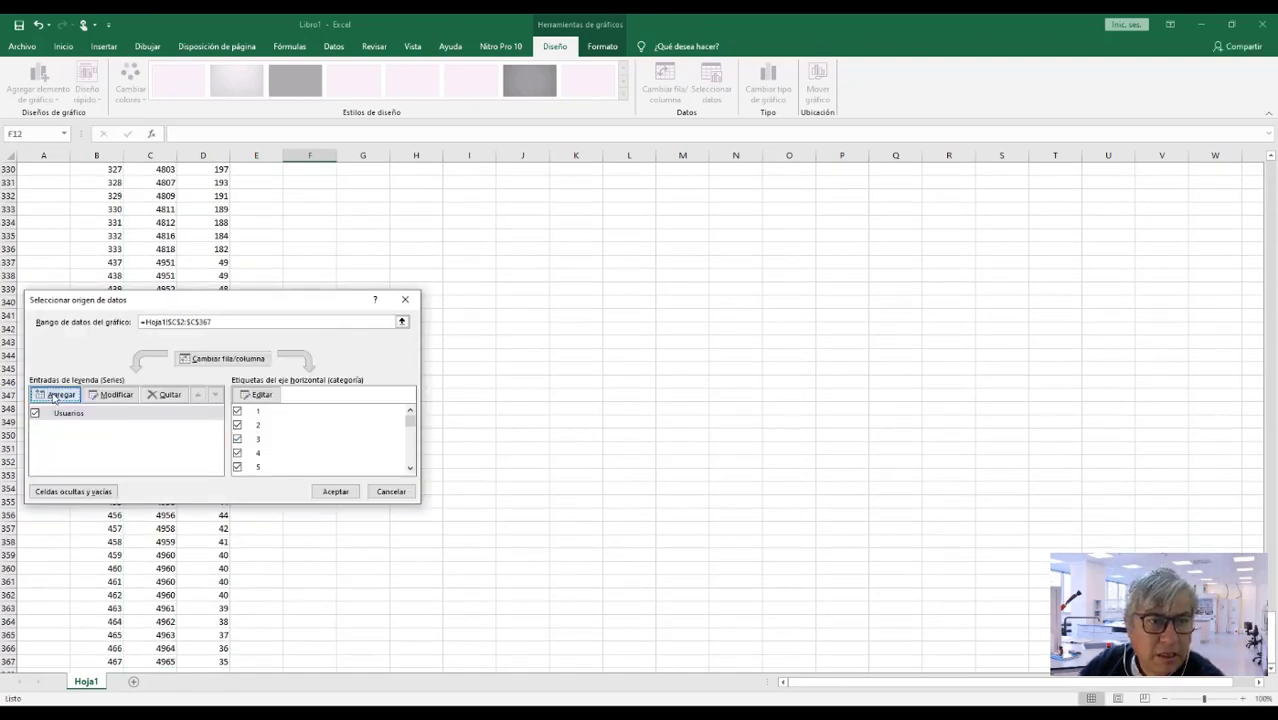
scroll(222, 275, up, 15)
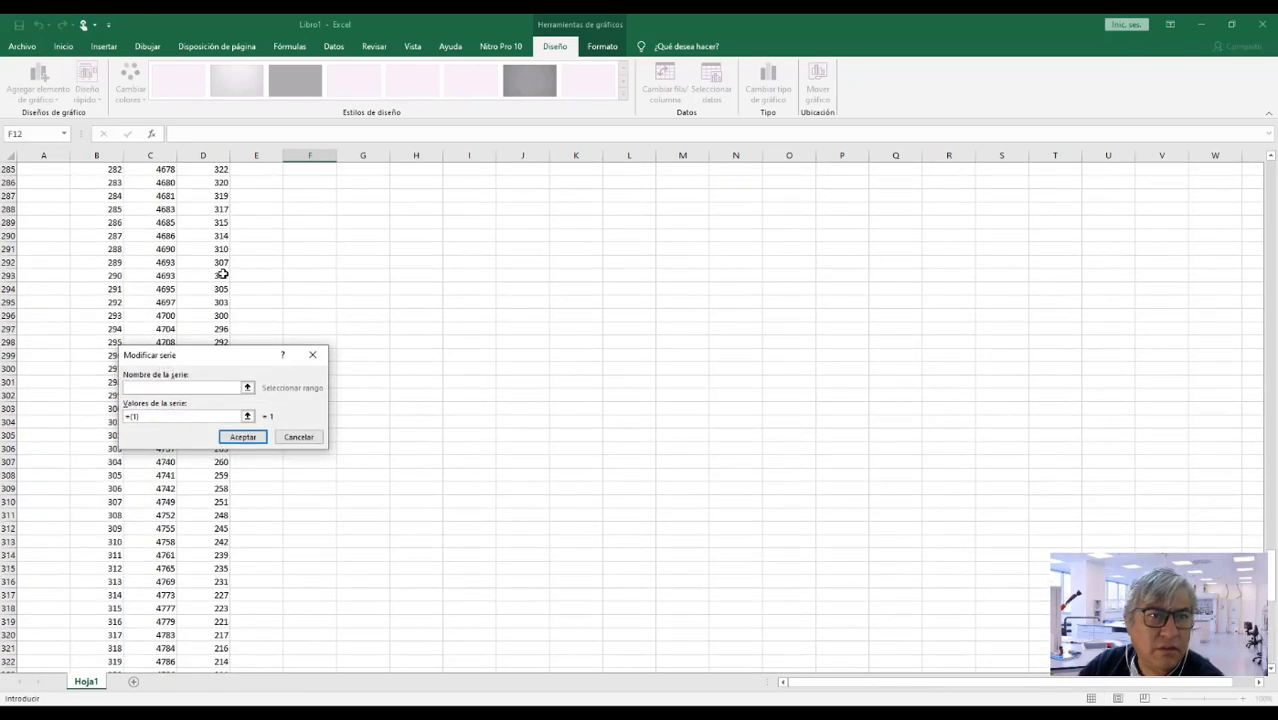
key(ctrl+Home)
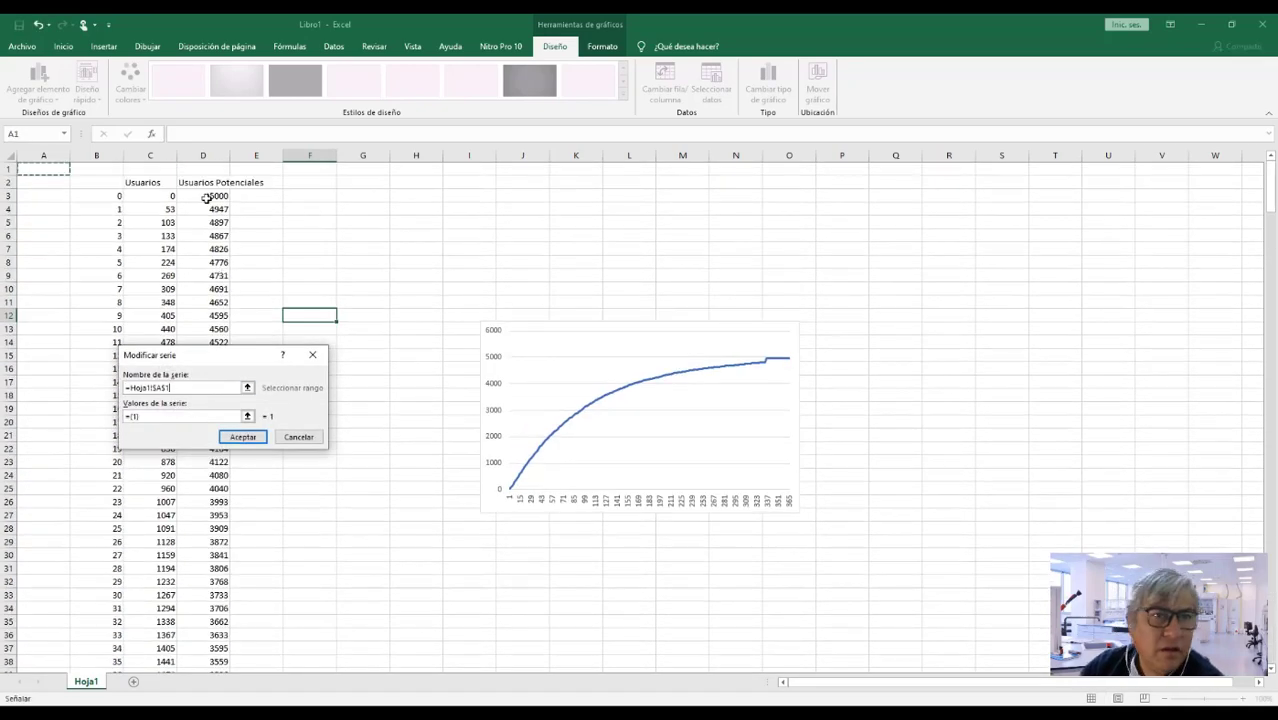
click(207, 183)
click(146, 418)
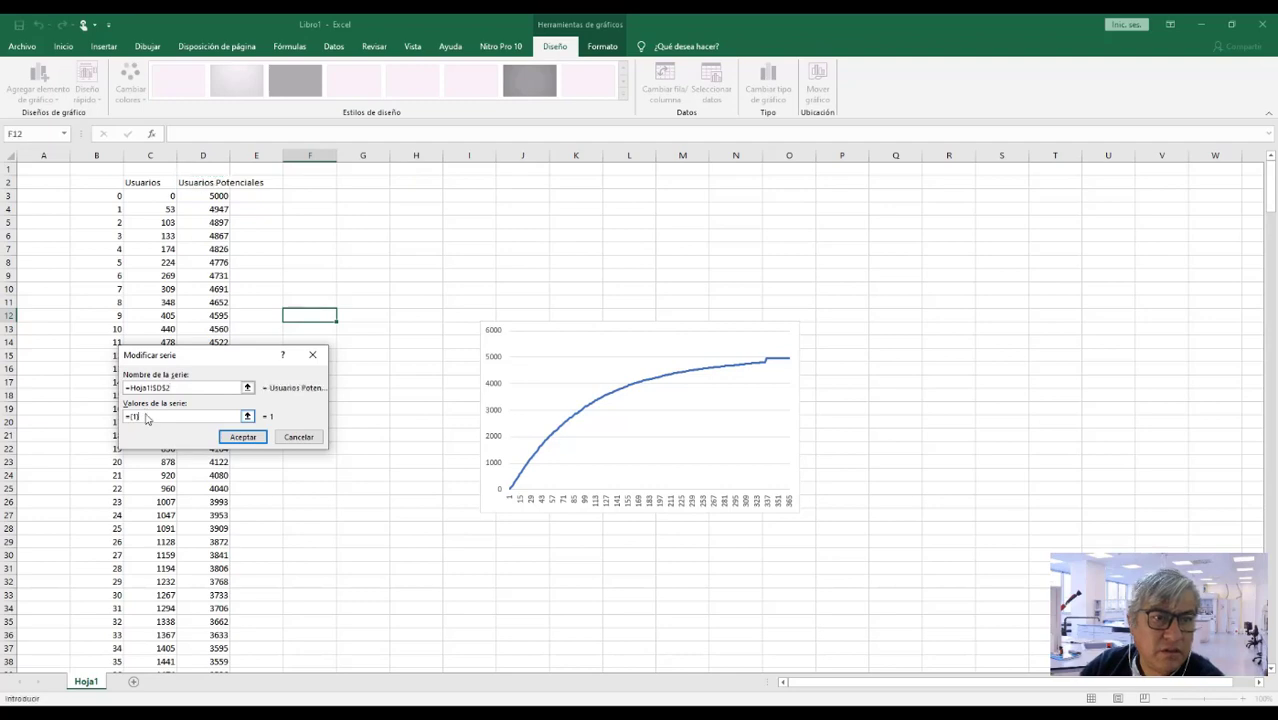
click(219, 197)
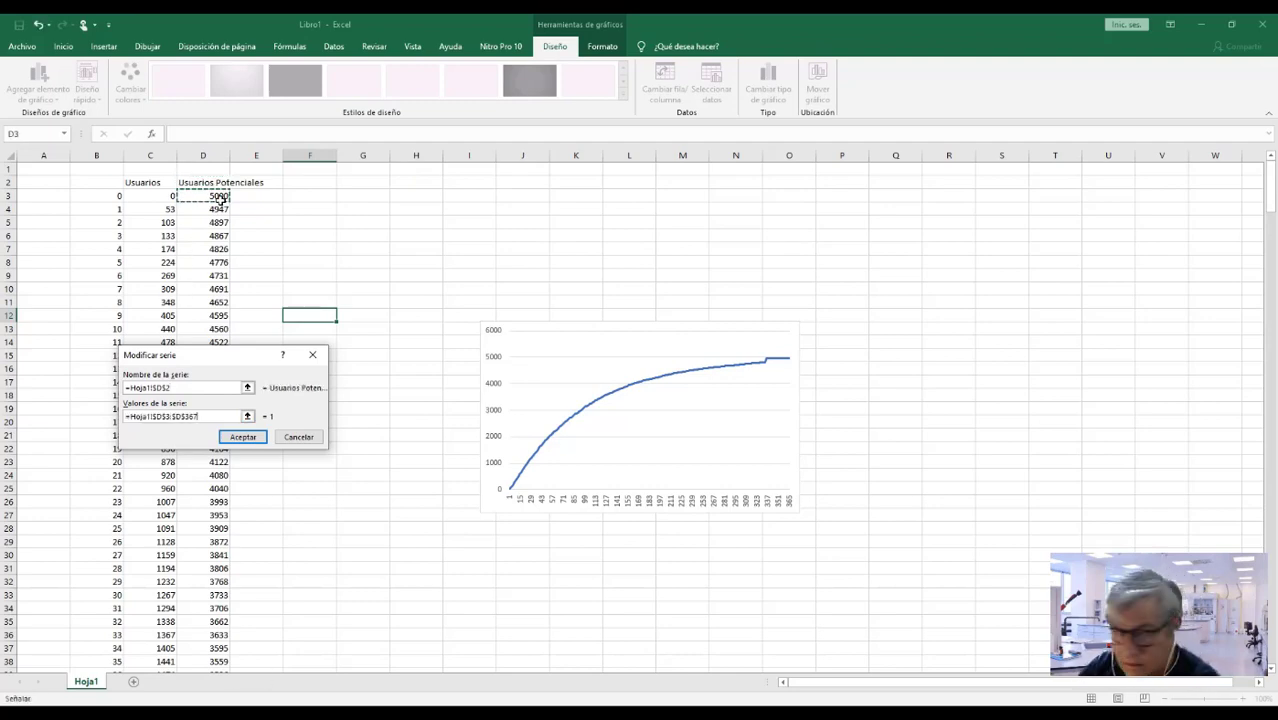
key(ctrl+shift+Down)
click(243, 436)
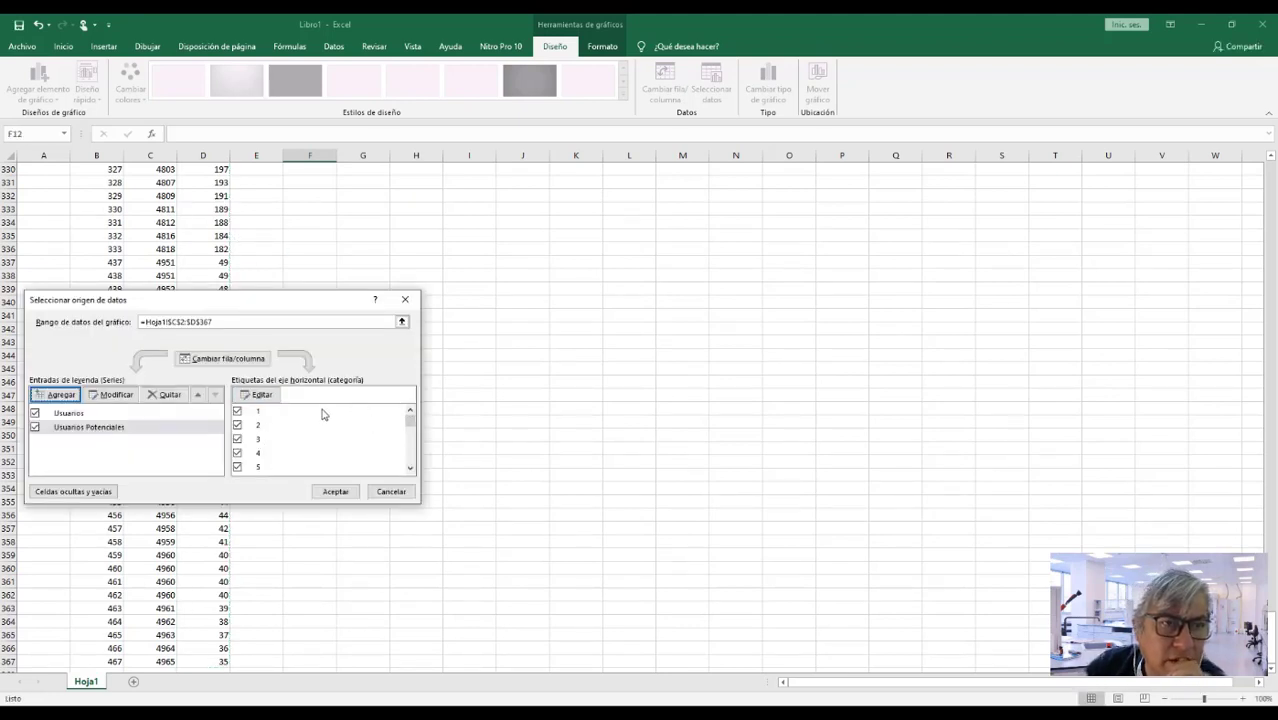
click(336, 493)
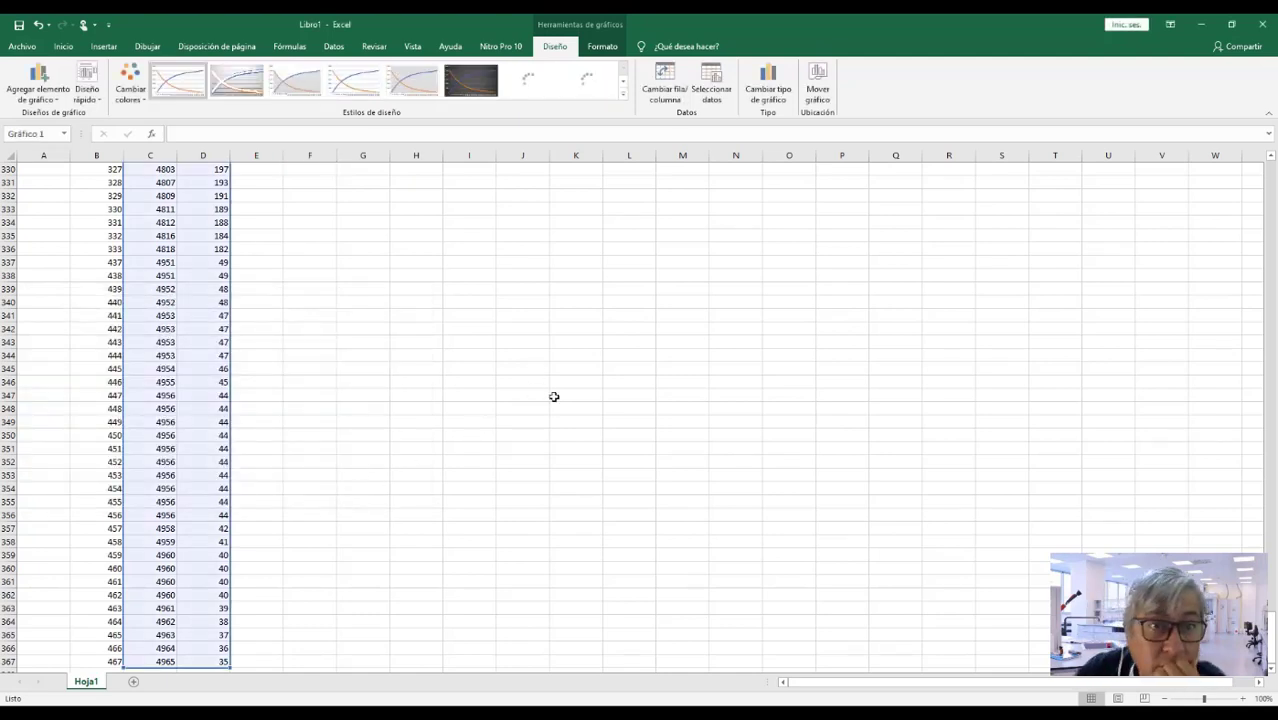
Step: Compare the two-series line chart with the time stack chart by bringing the AnyLogic simulation window beside it
click(476, 331)
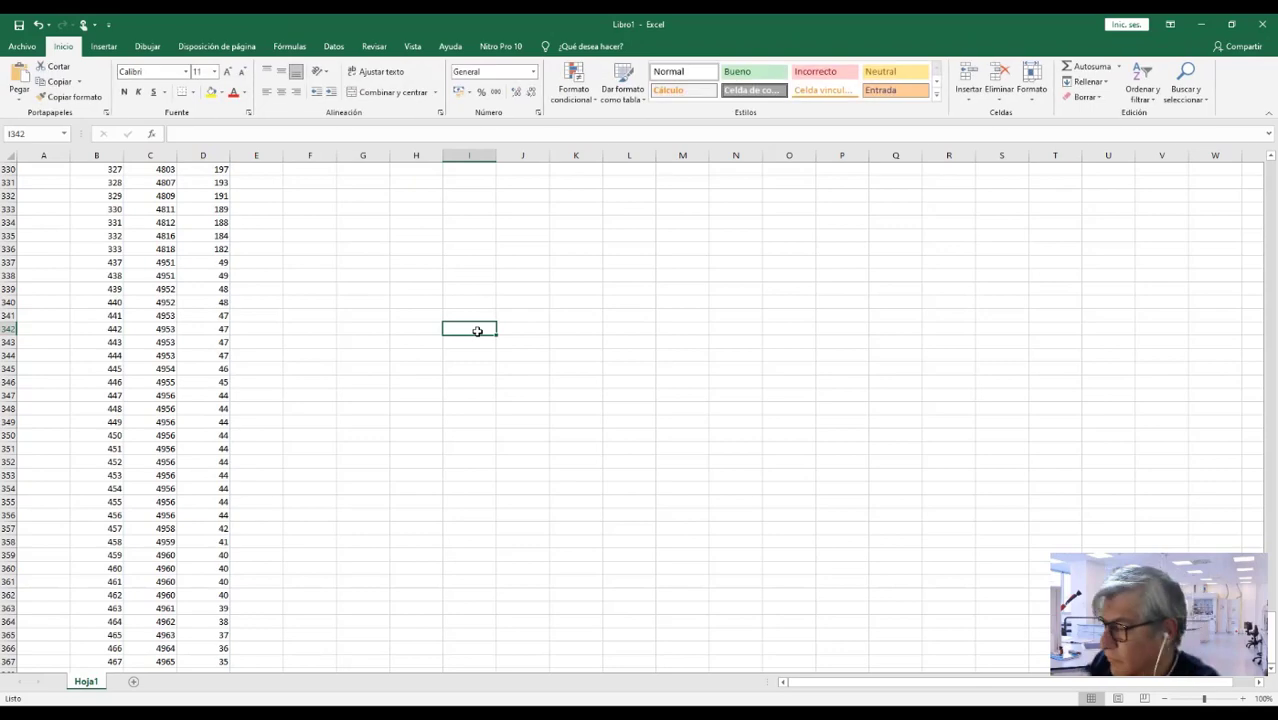
key(ctrl+Home)
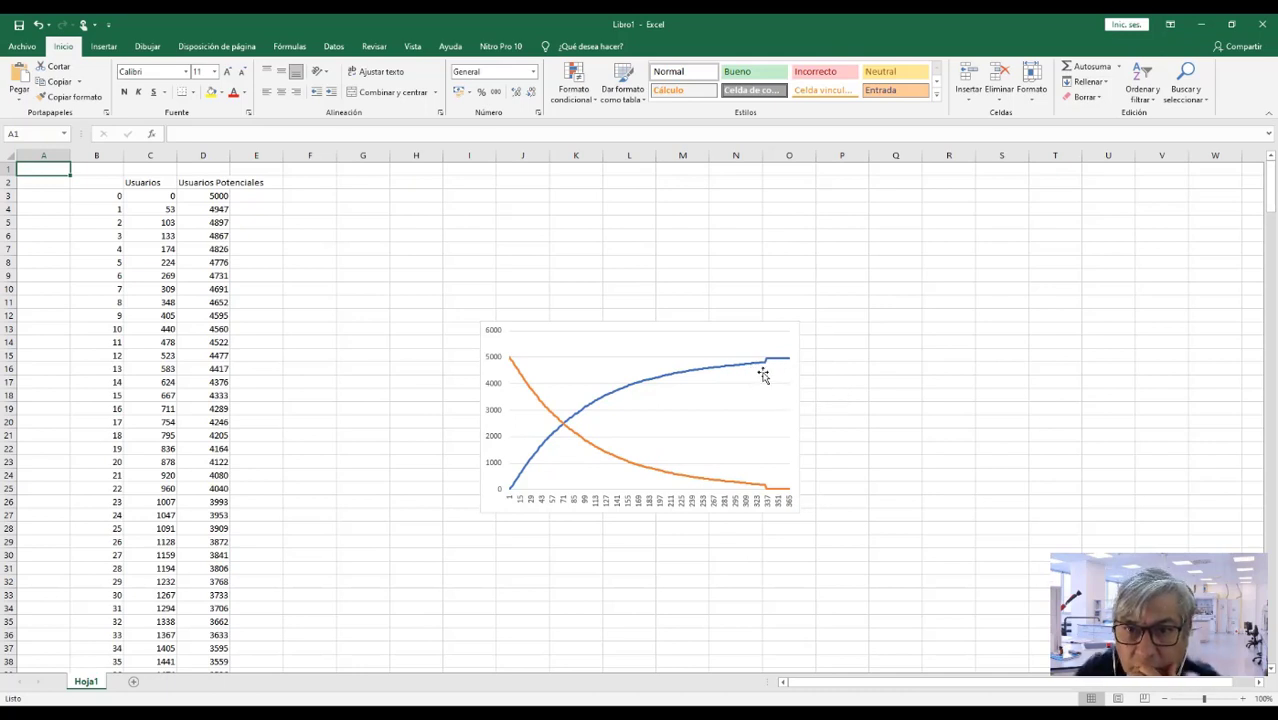
mouse_move(756, 369)
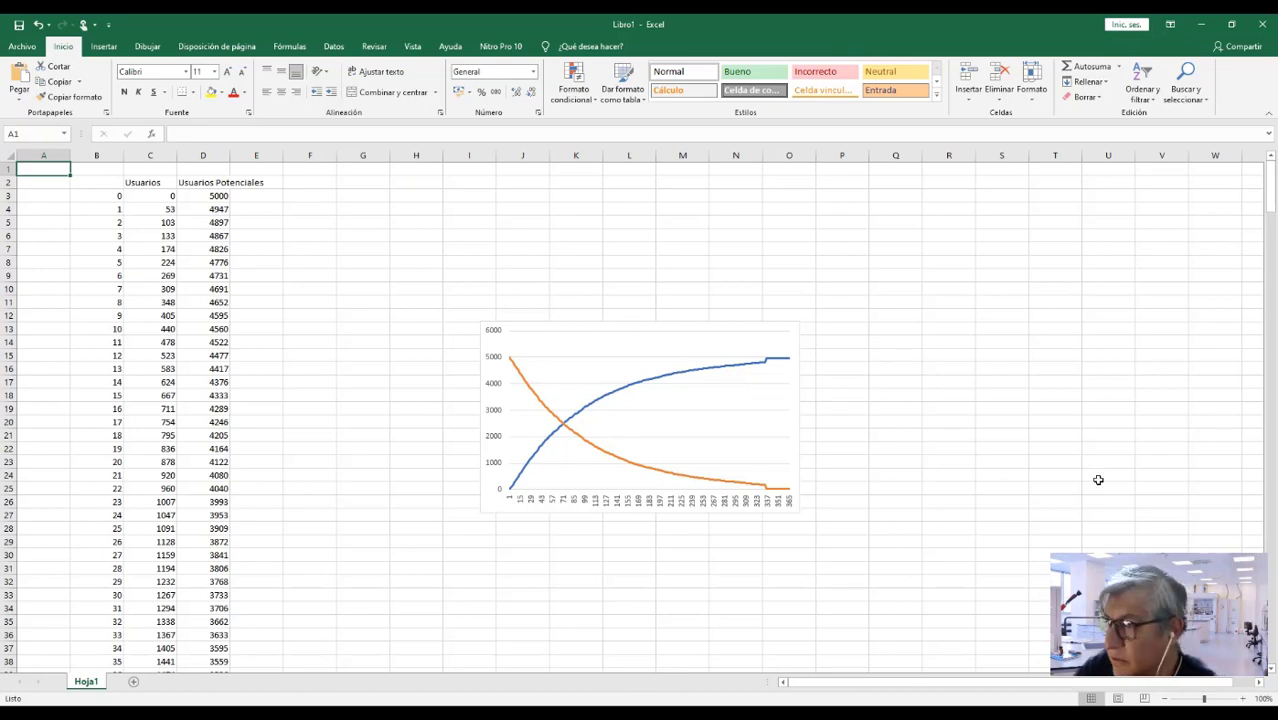
key(alt+Tab)
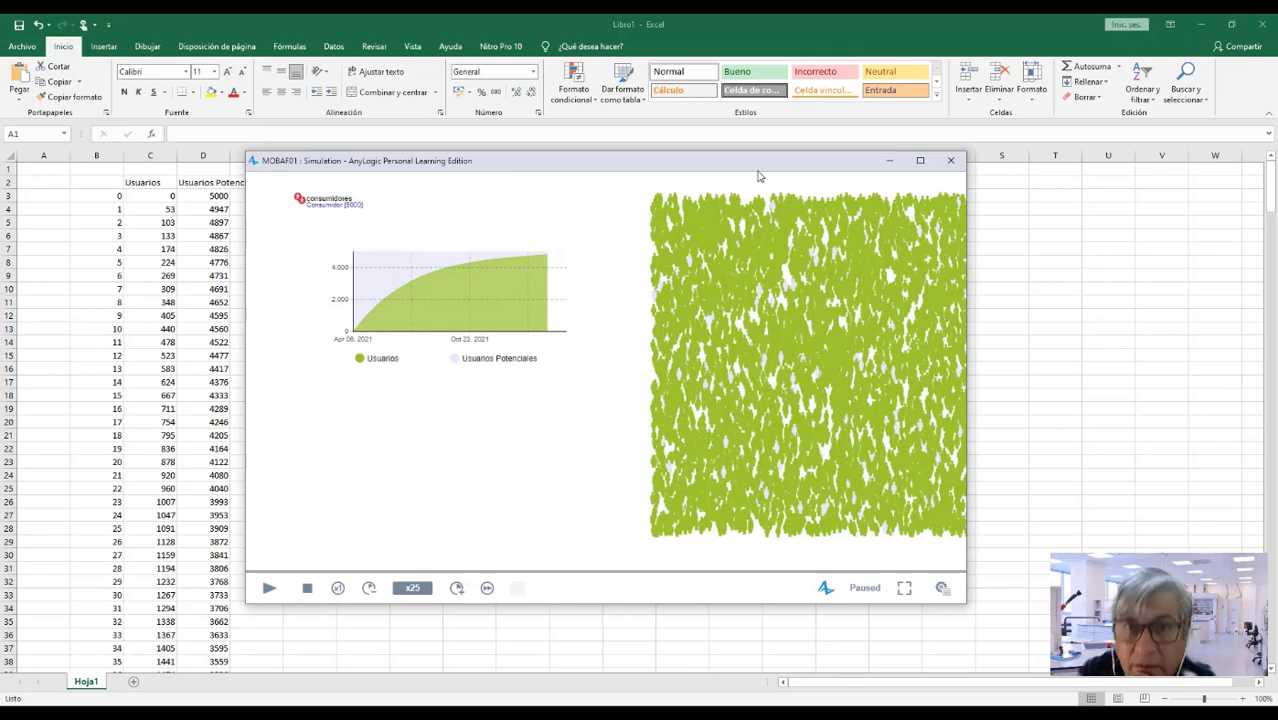
drag(562, 167, 1133, 311)
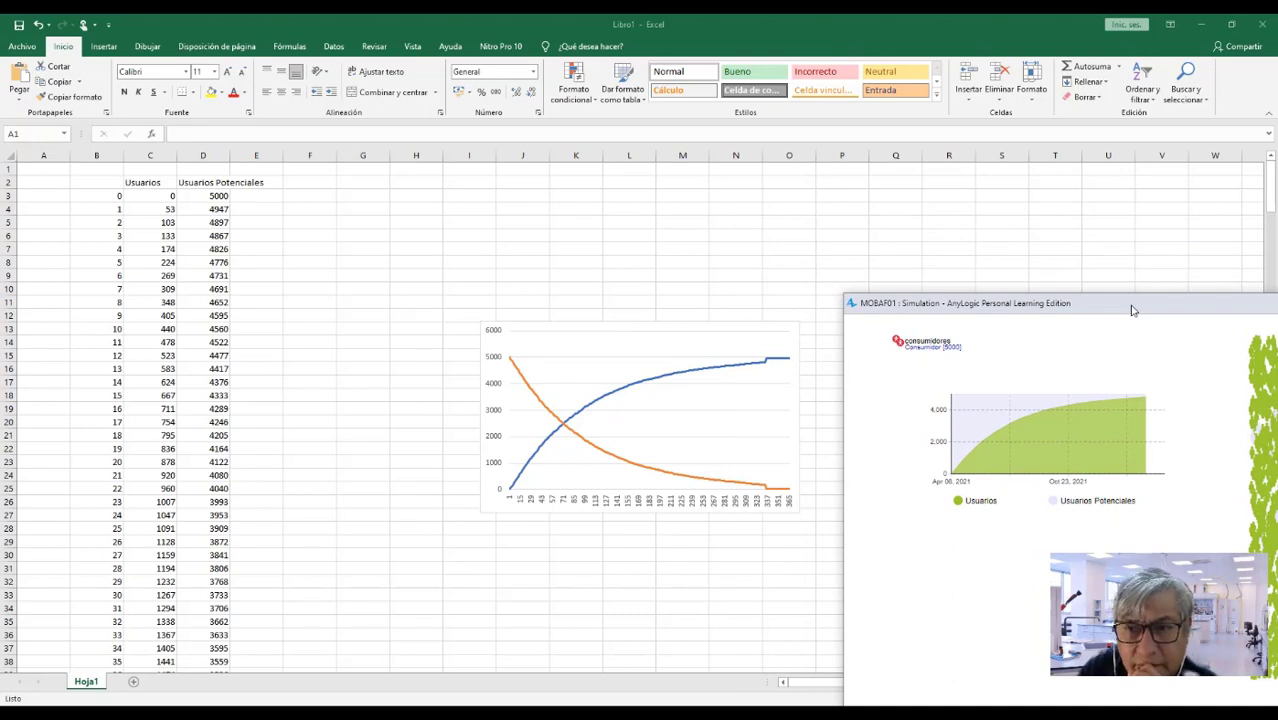
drag(1124, 309, 688, 167)
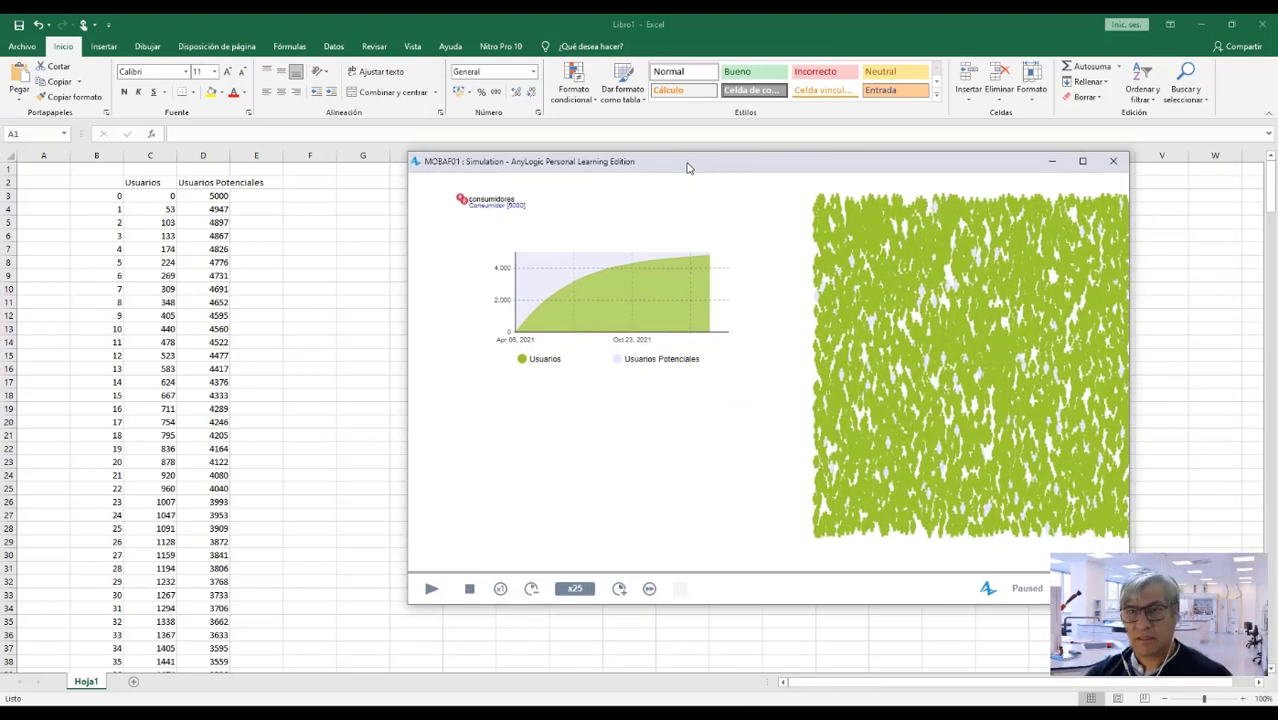